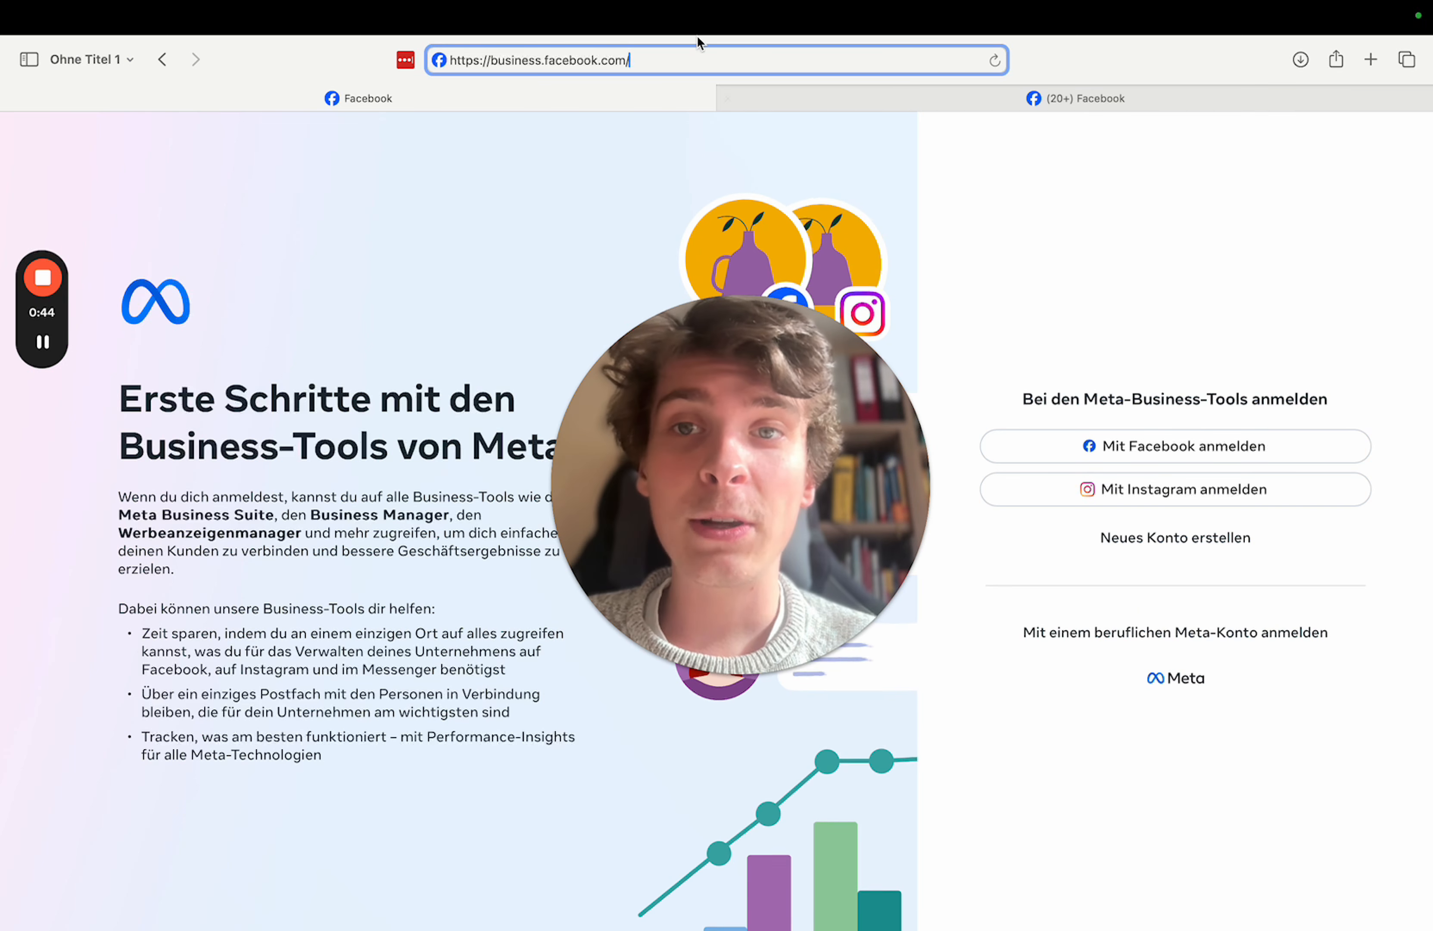
- Reload the business tools start page and sign in with Facebook
left_click(640, 60)
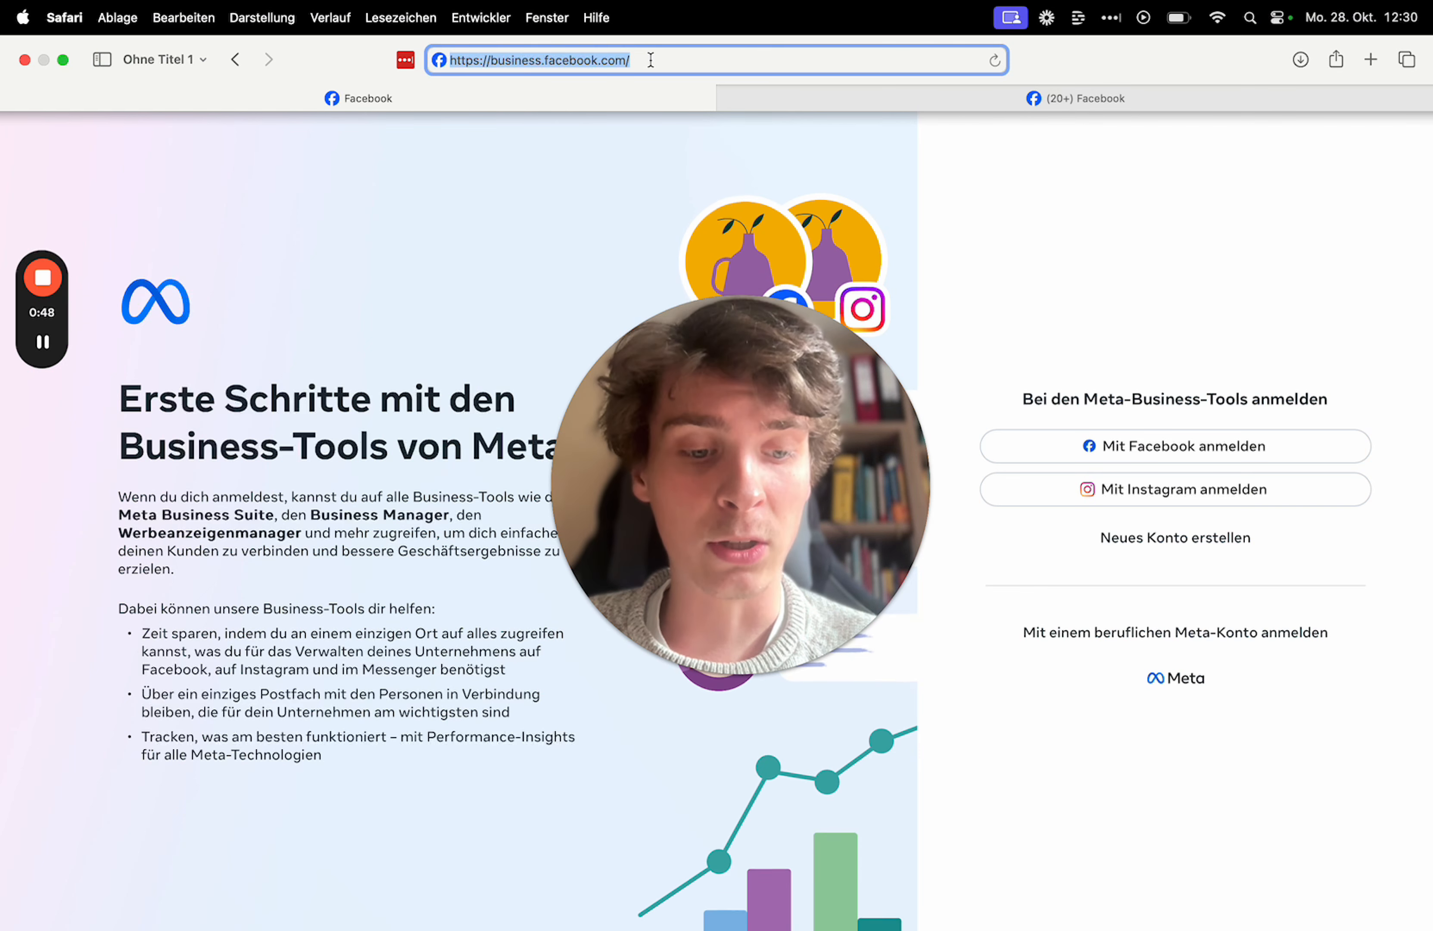
key("Return")
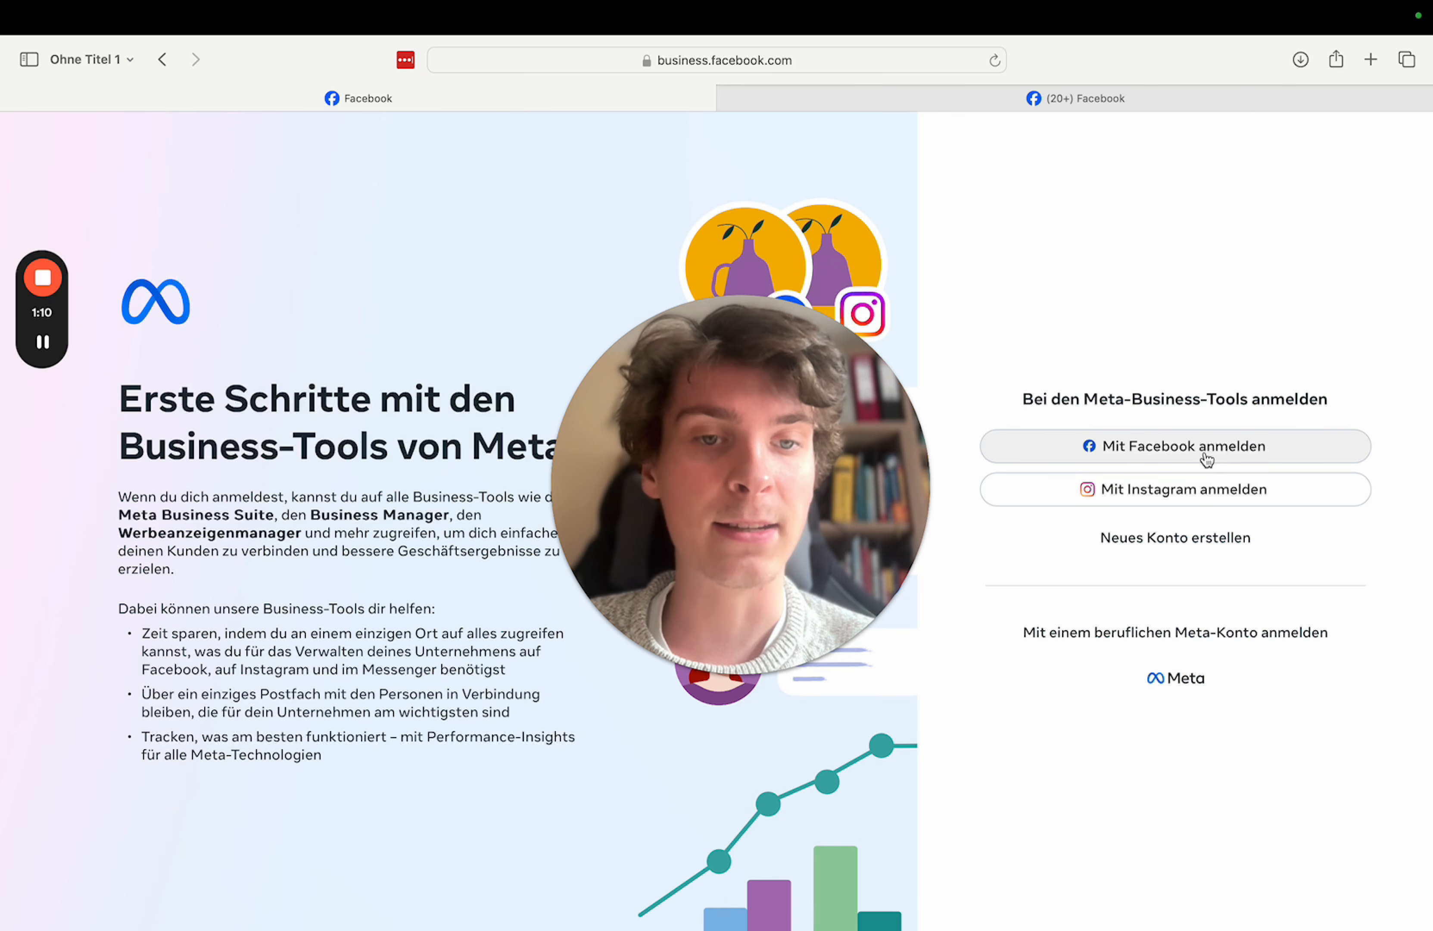
left_click(1157, 539)
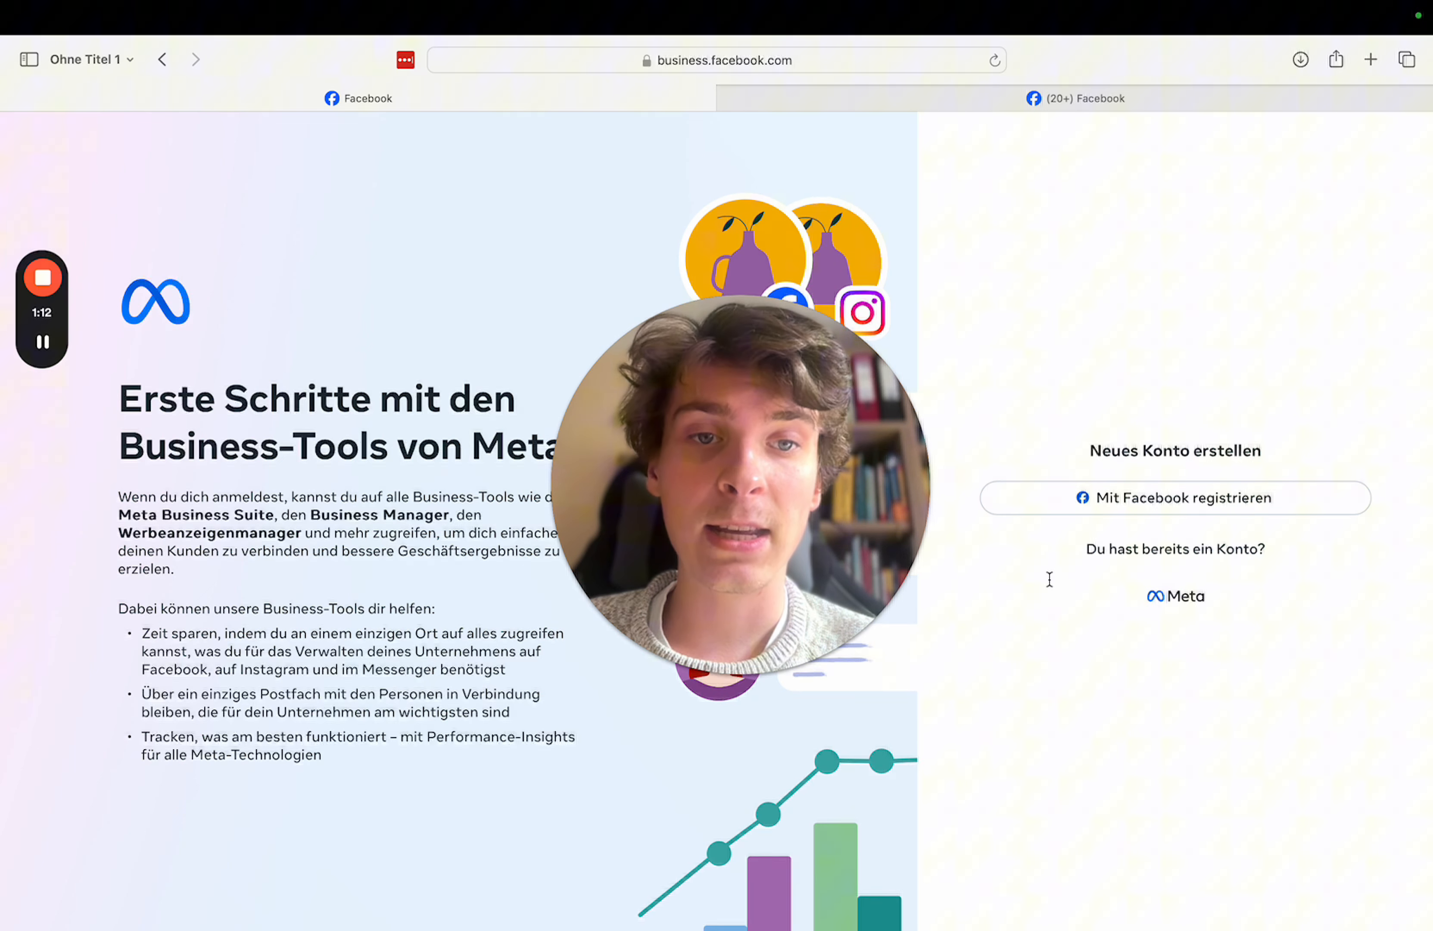
left_click(1148, 549)
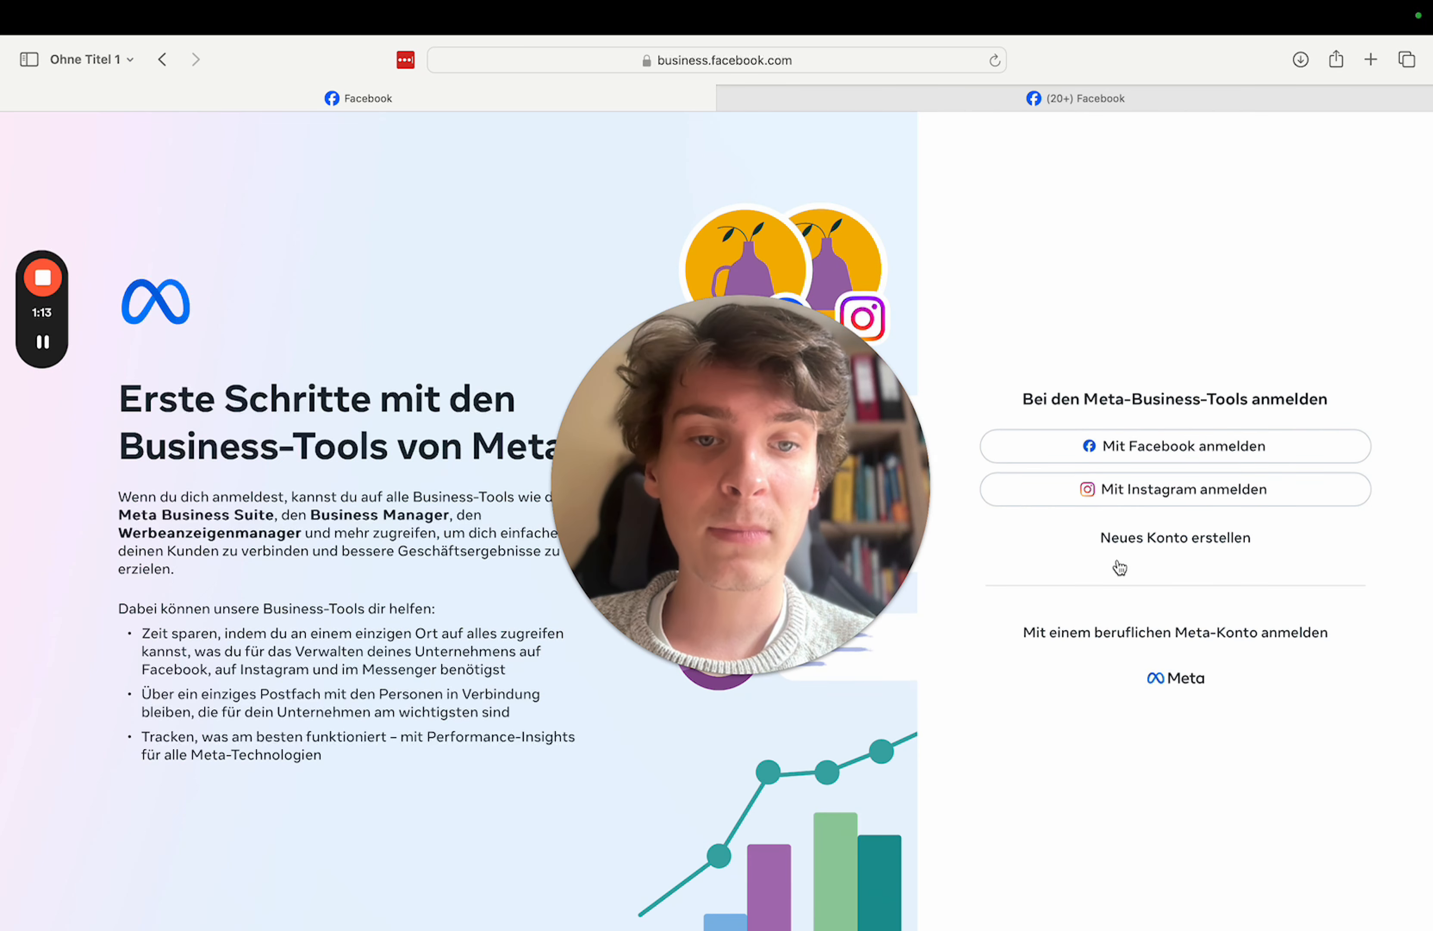
left_click(1149, 462)
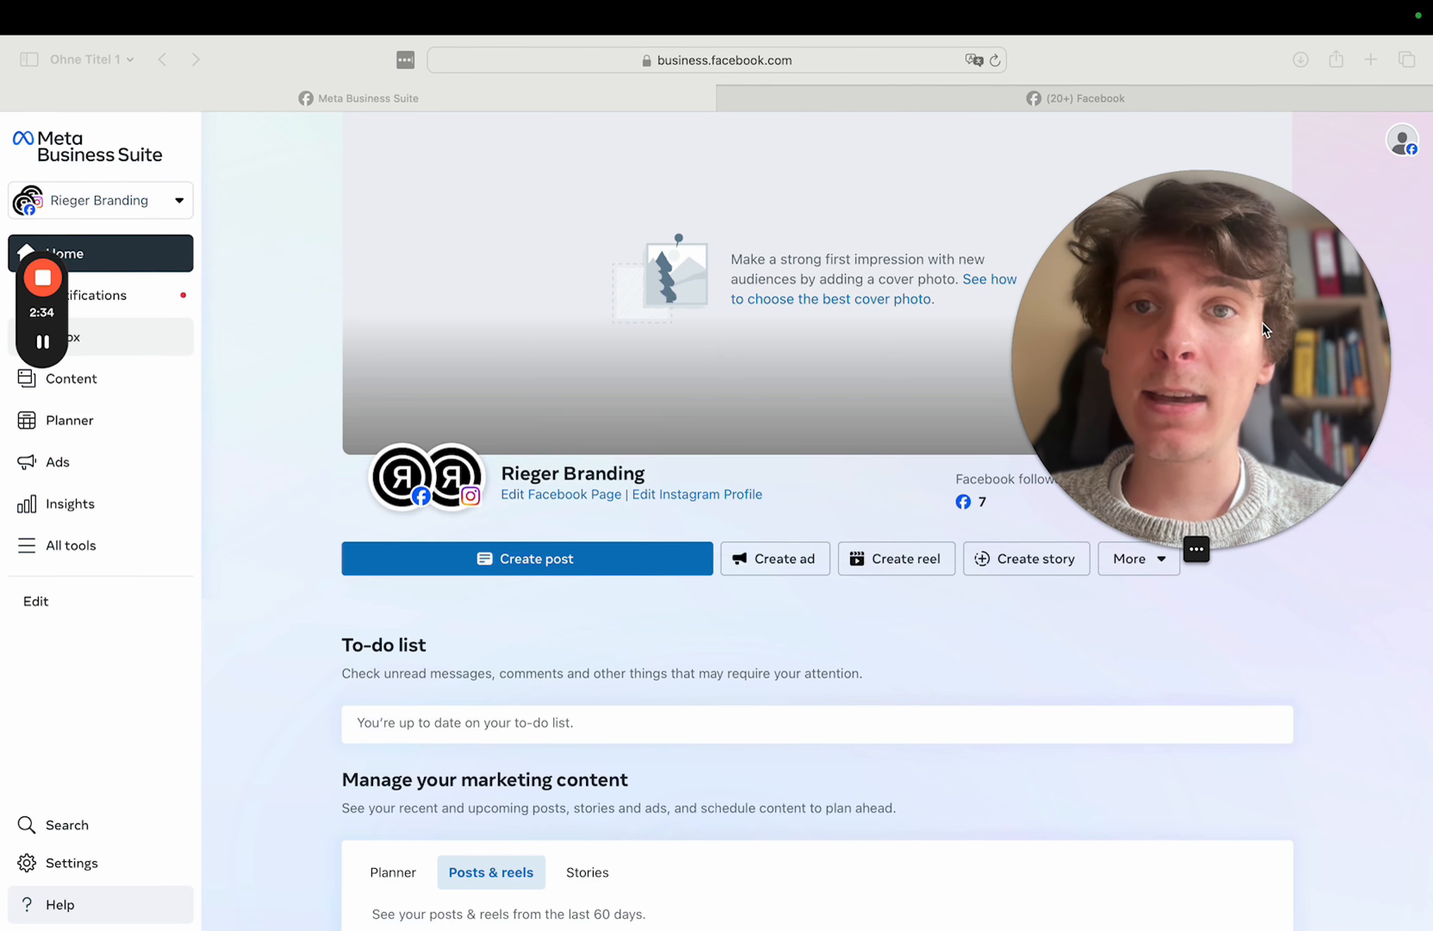
- From the portfolio switcher, start creating a new business portfolio
left_click(1212, 21)
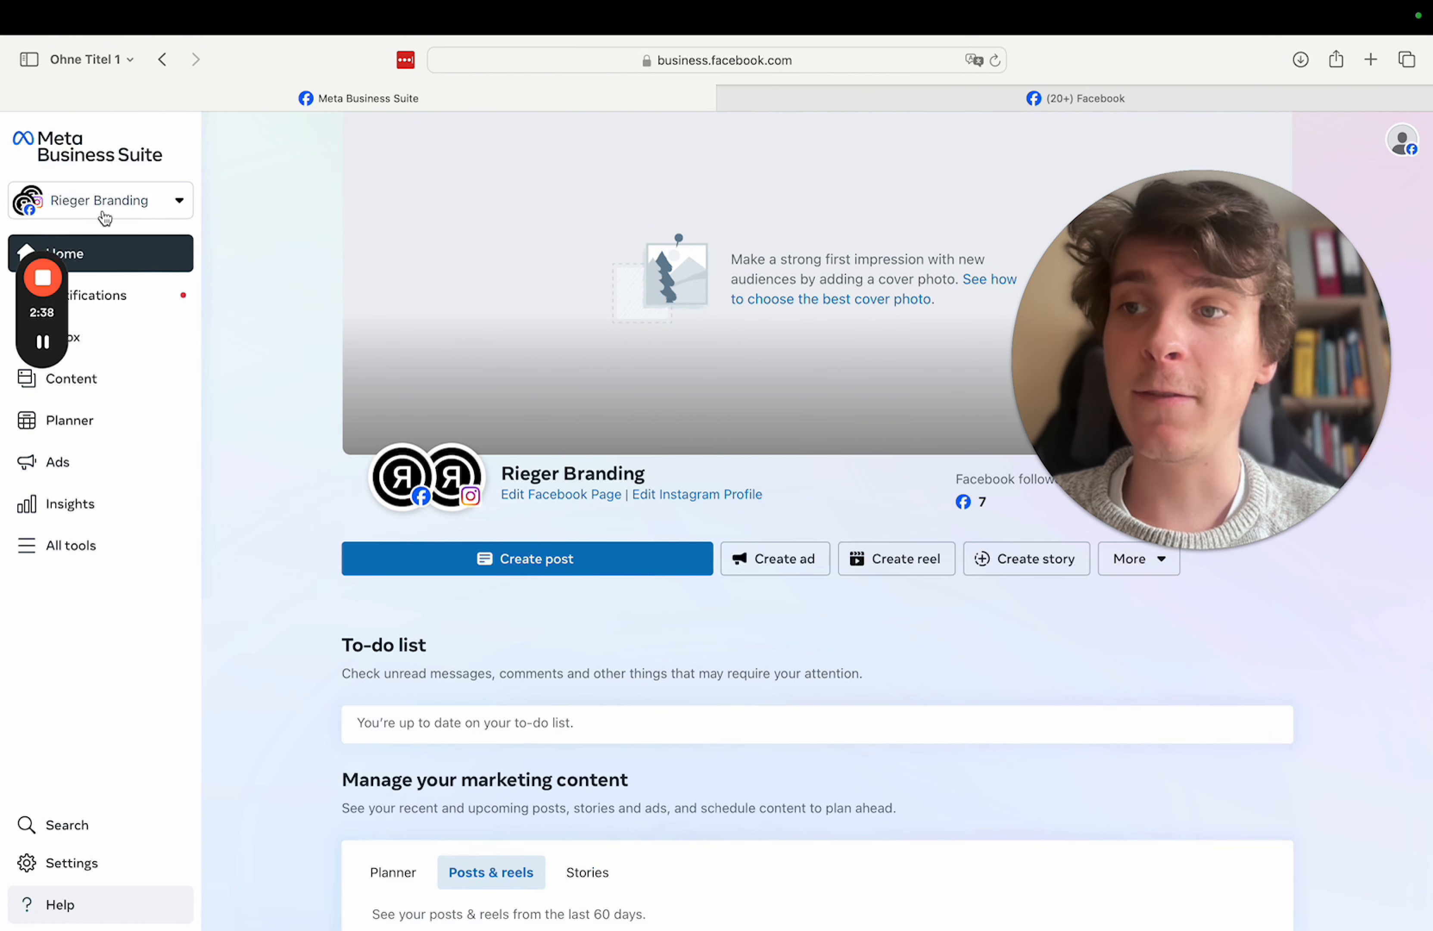
left_click(90, 205)
left_click(90, 205)
left_click(89, 205)
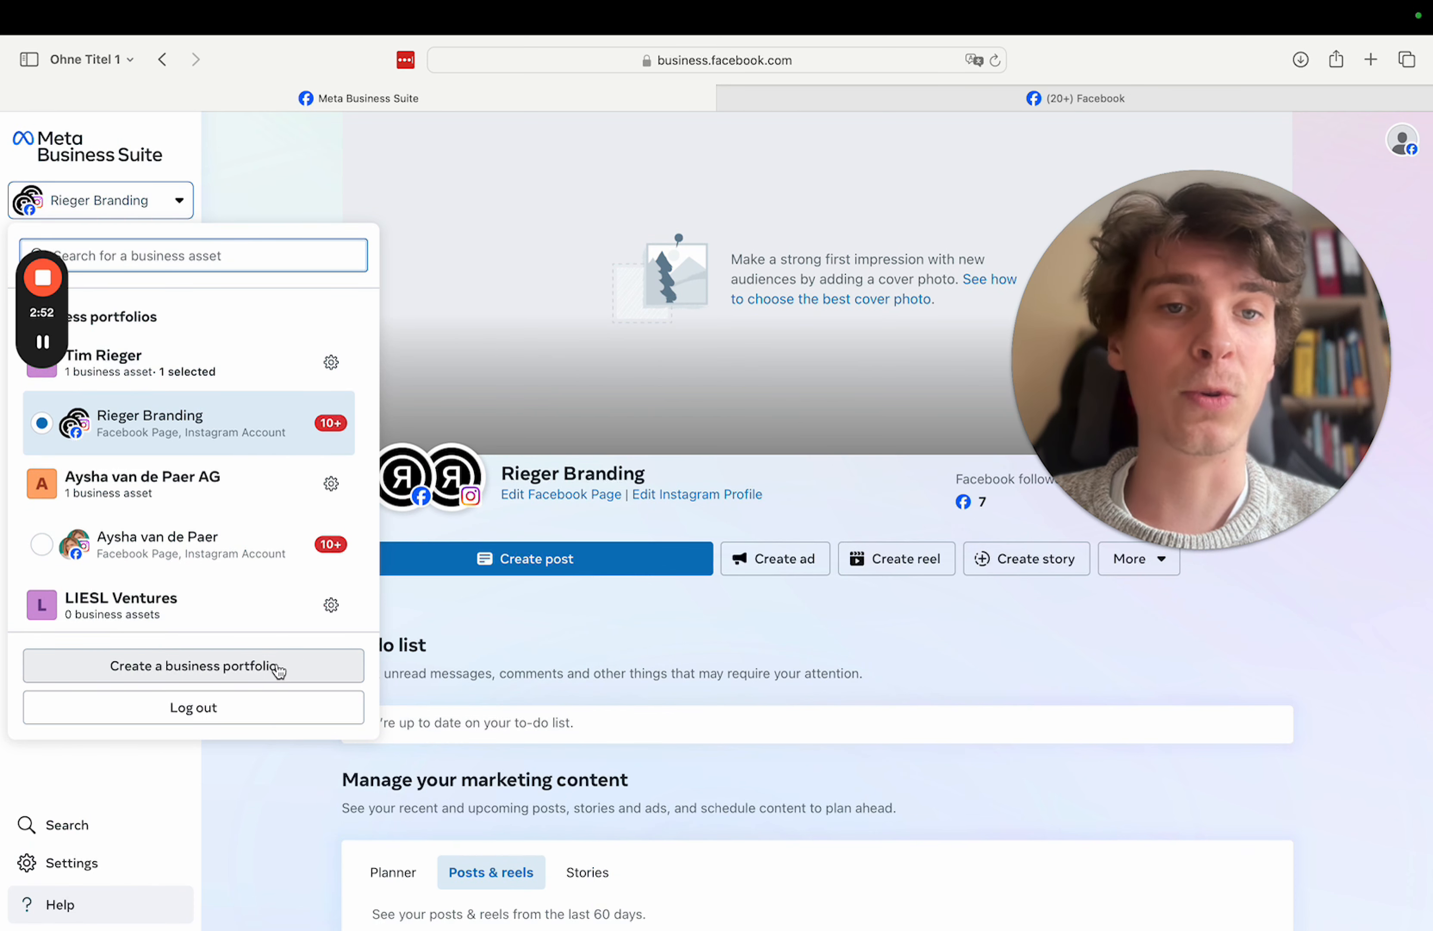
left_click(164, 667)
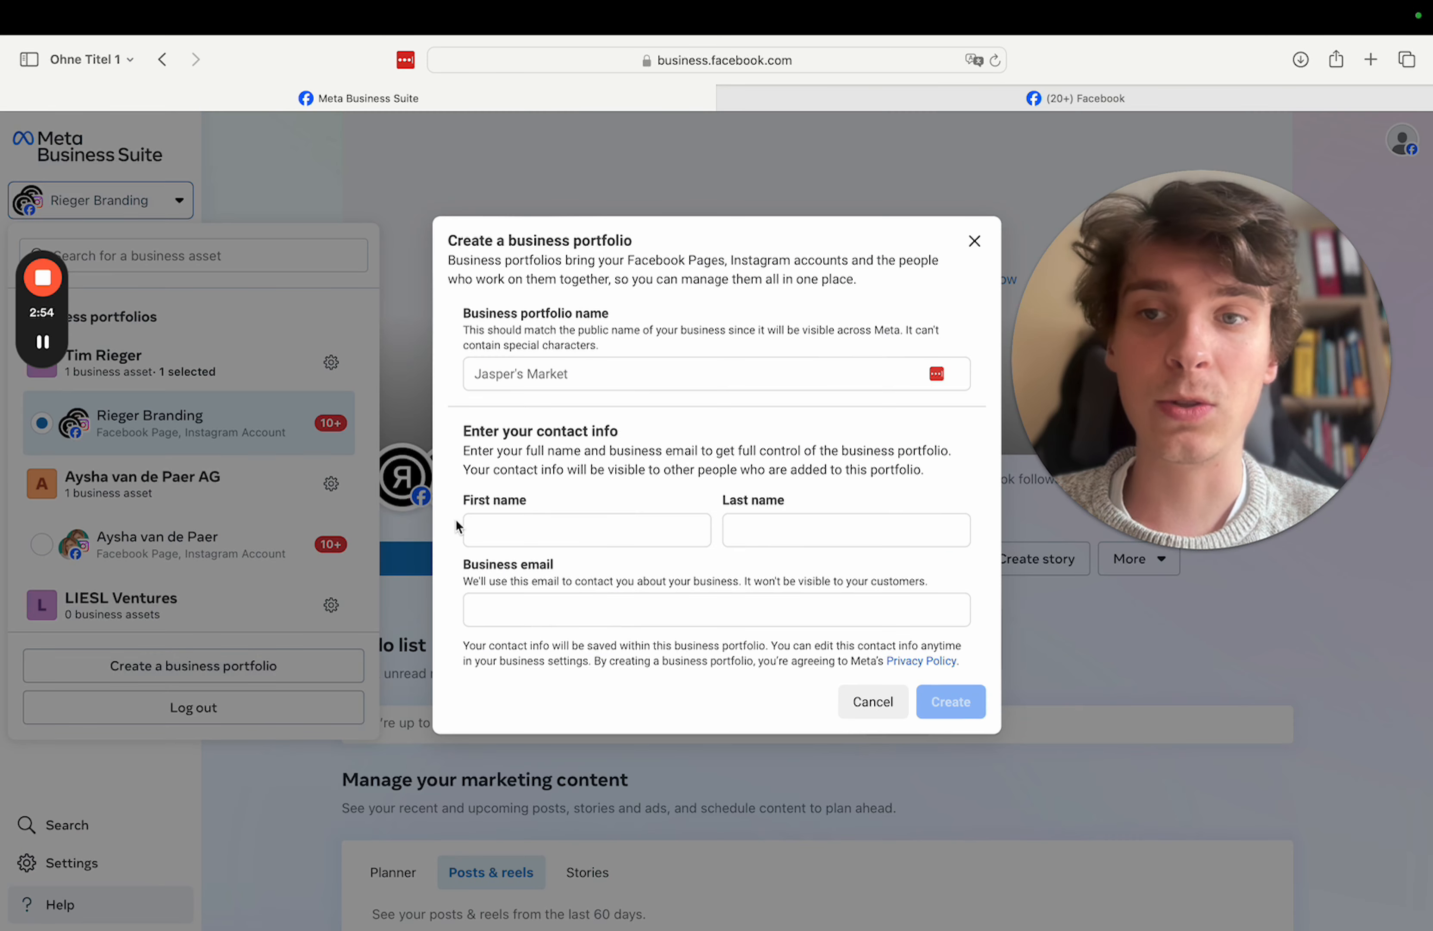
- Create portfolio 'Meta Ads Magic' with the owner's first and last name and business e-mail
left_click(562, 378)
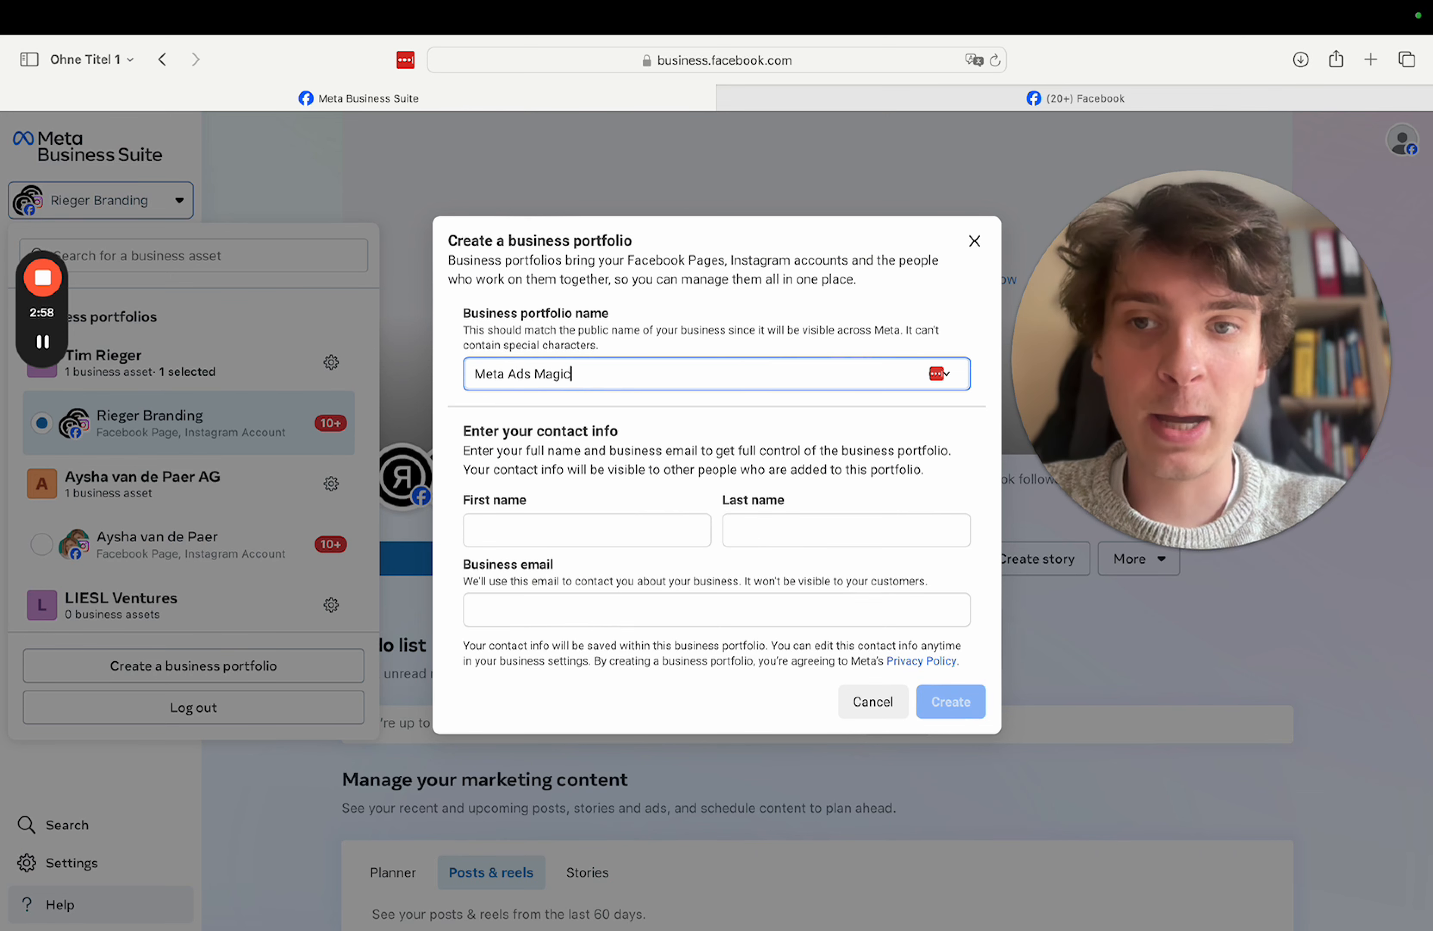
left_click(563, 528)
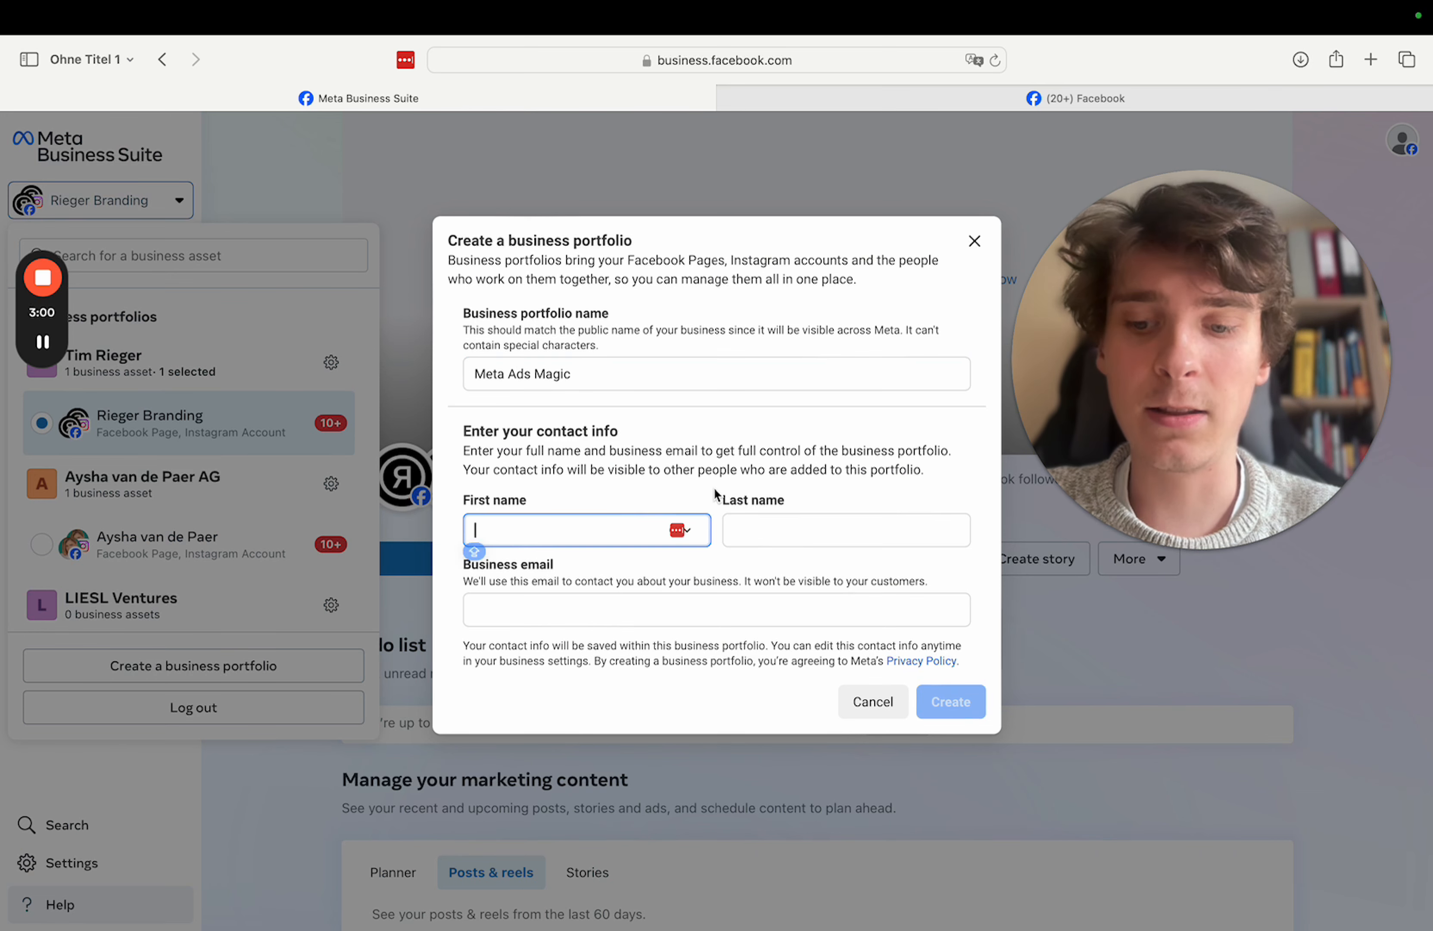
left_click(853, 506)
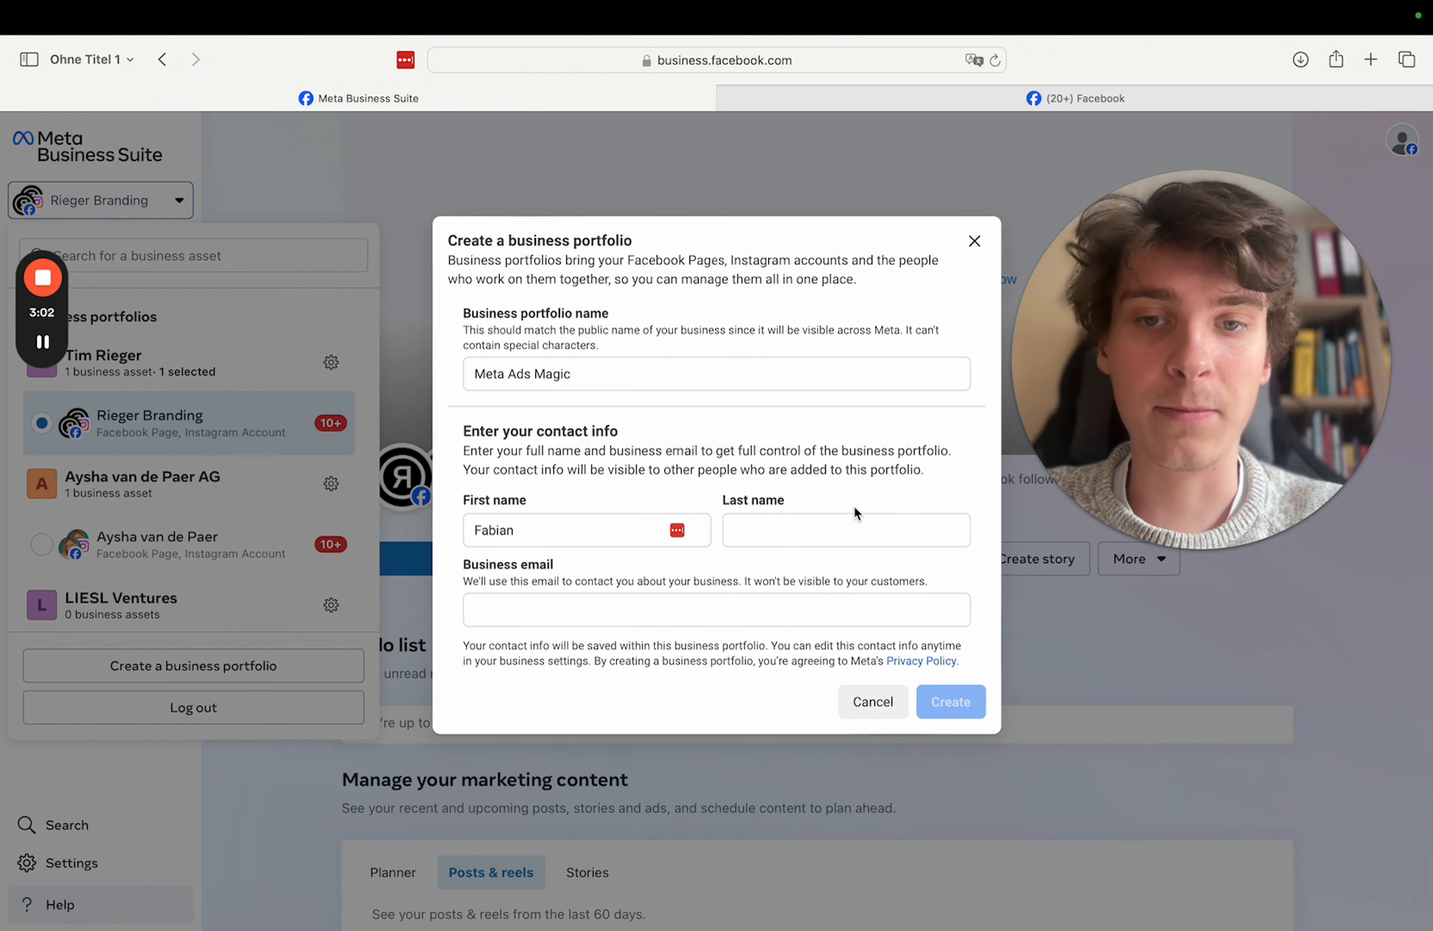
left_click(793, 532)
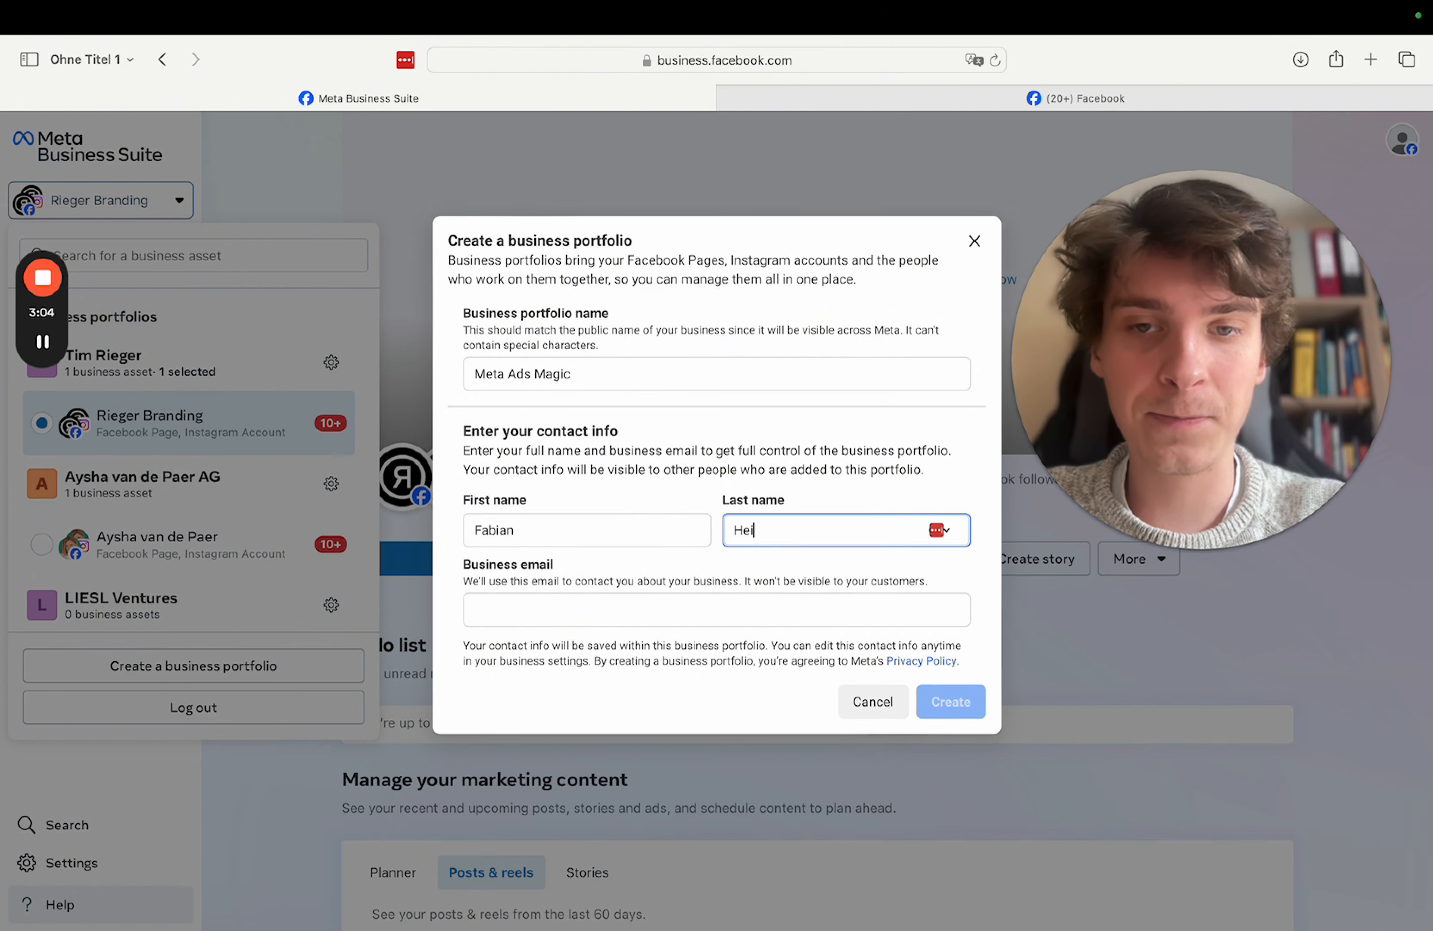
left_click(672, 611)
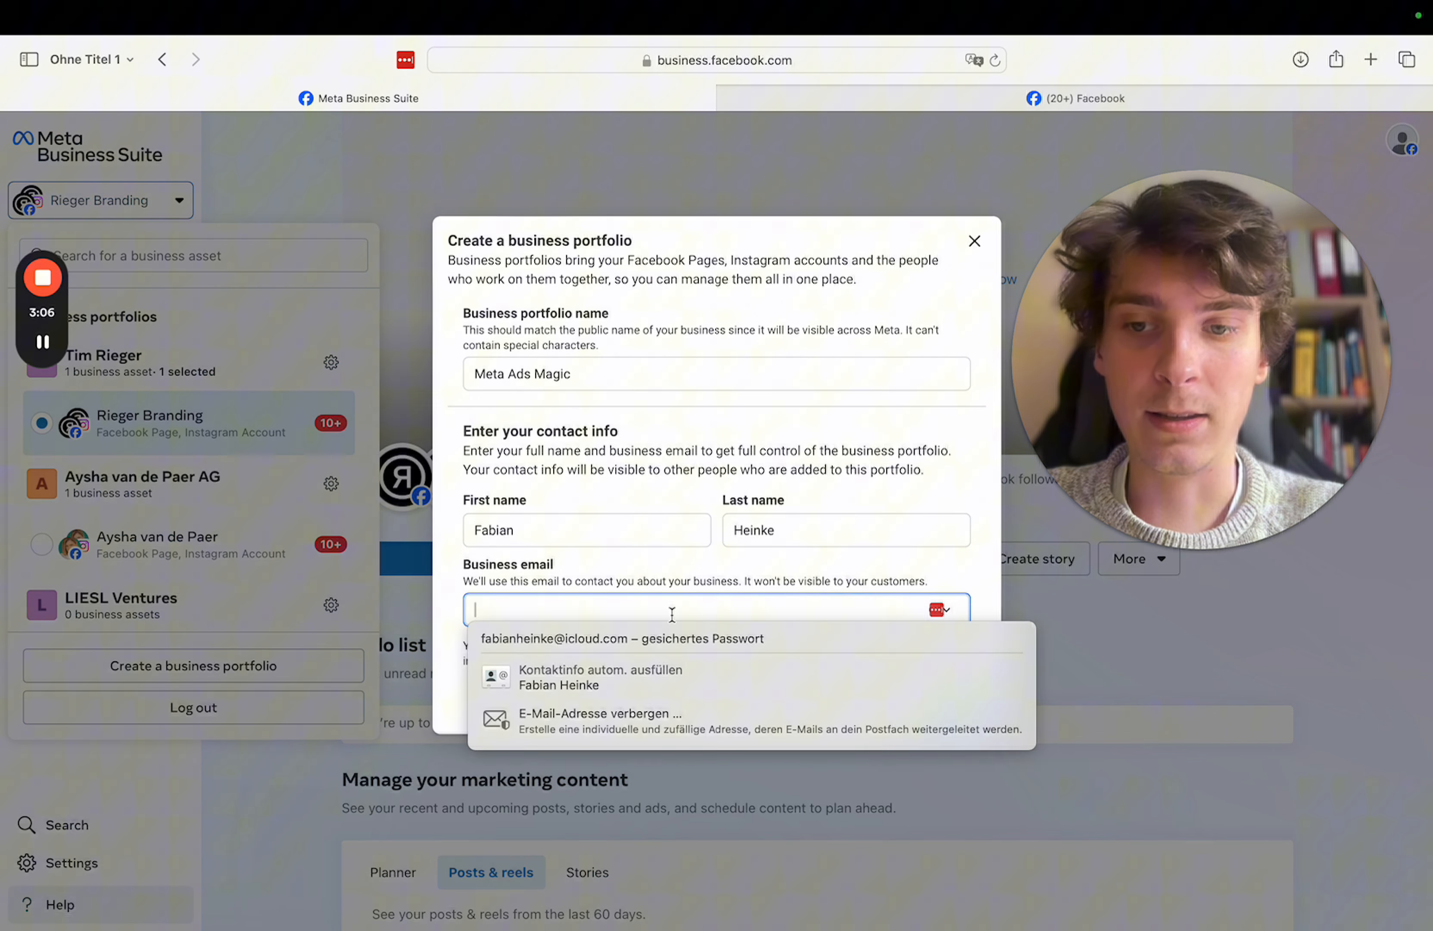
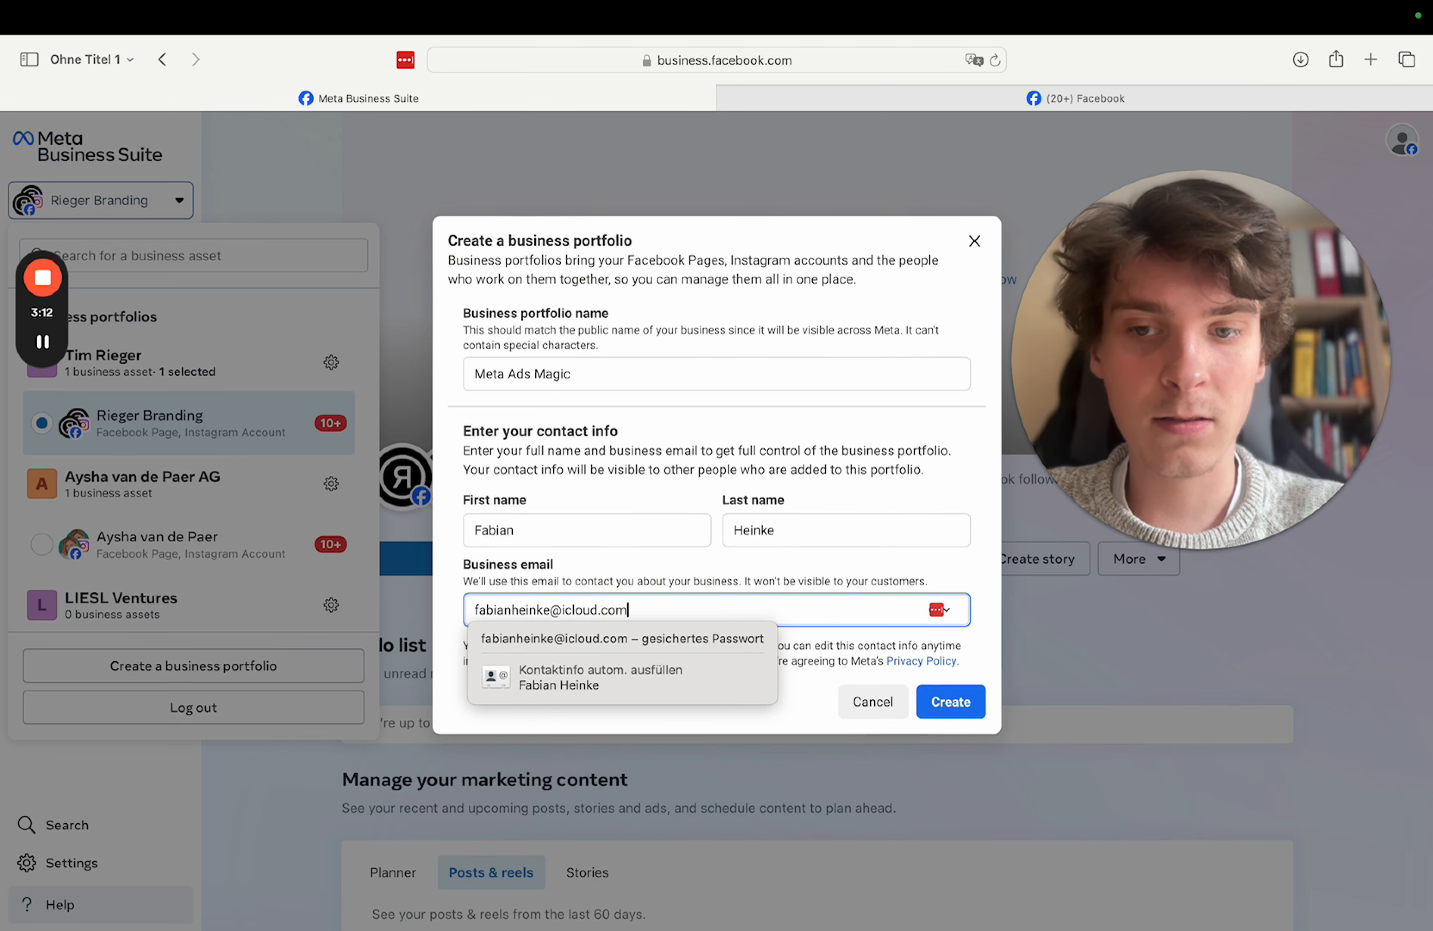
left_click(948, 719)
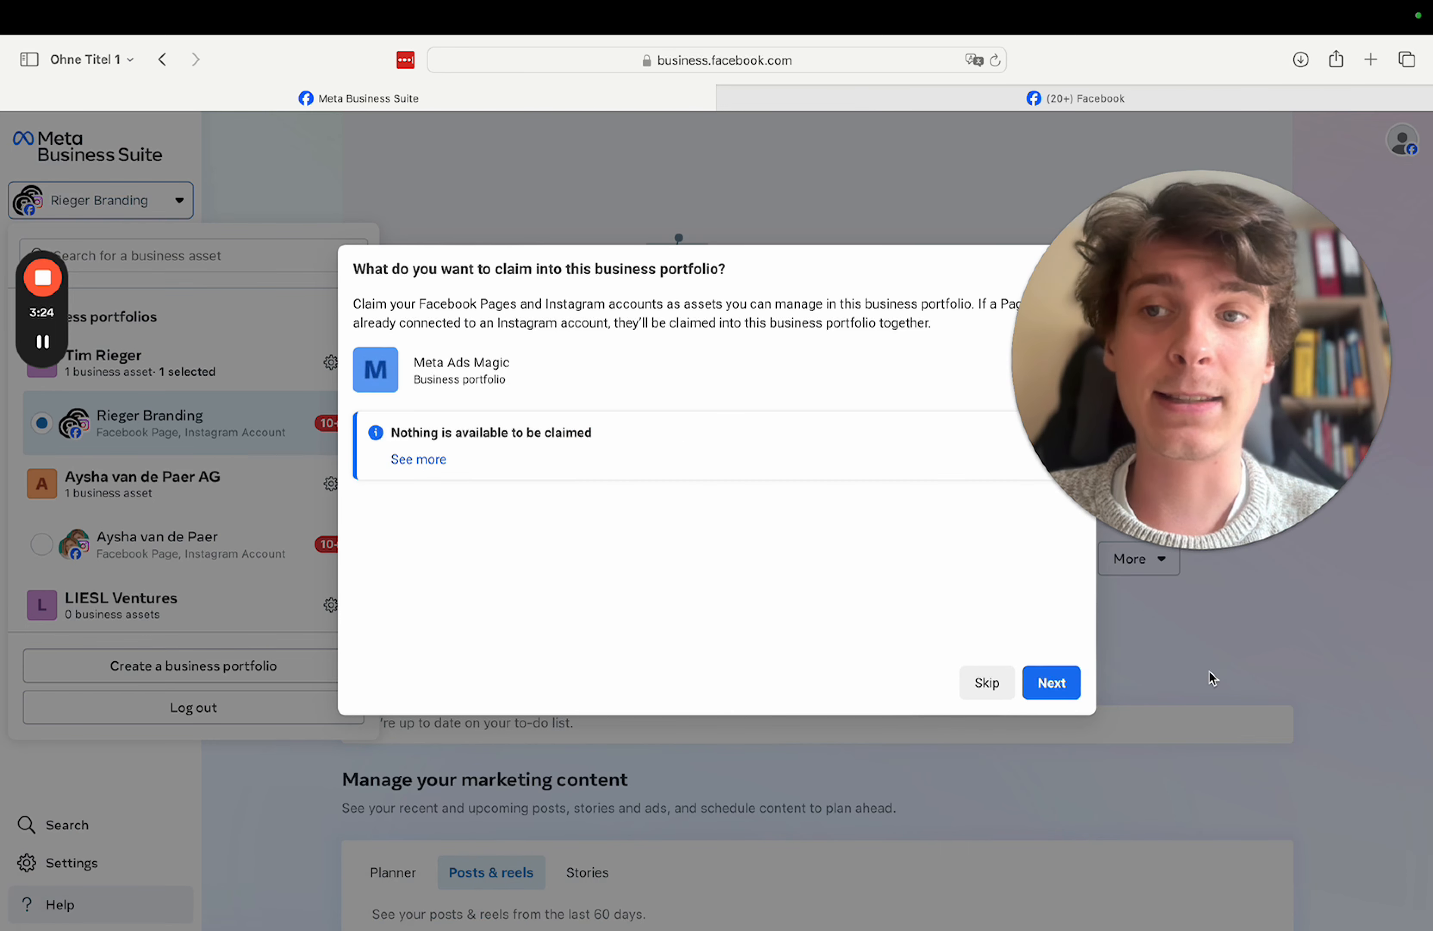
- Skip claiming assets and adding people, then confirm the Meta Ads Magic portfolio
left_click(1052, 684)
left_click(615, 504)
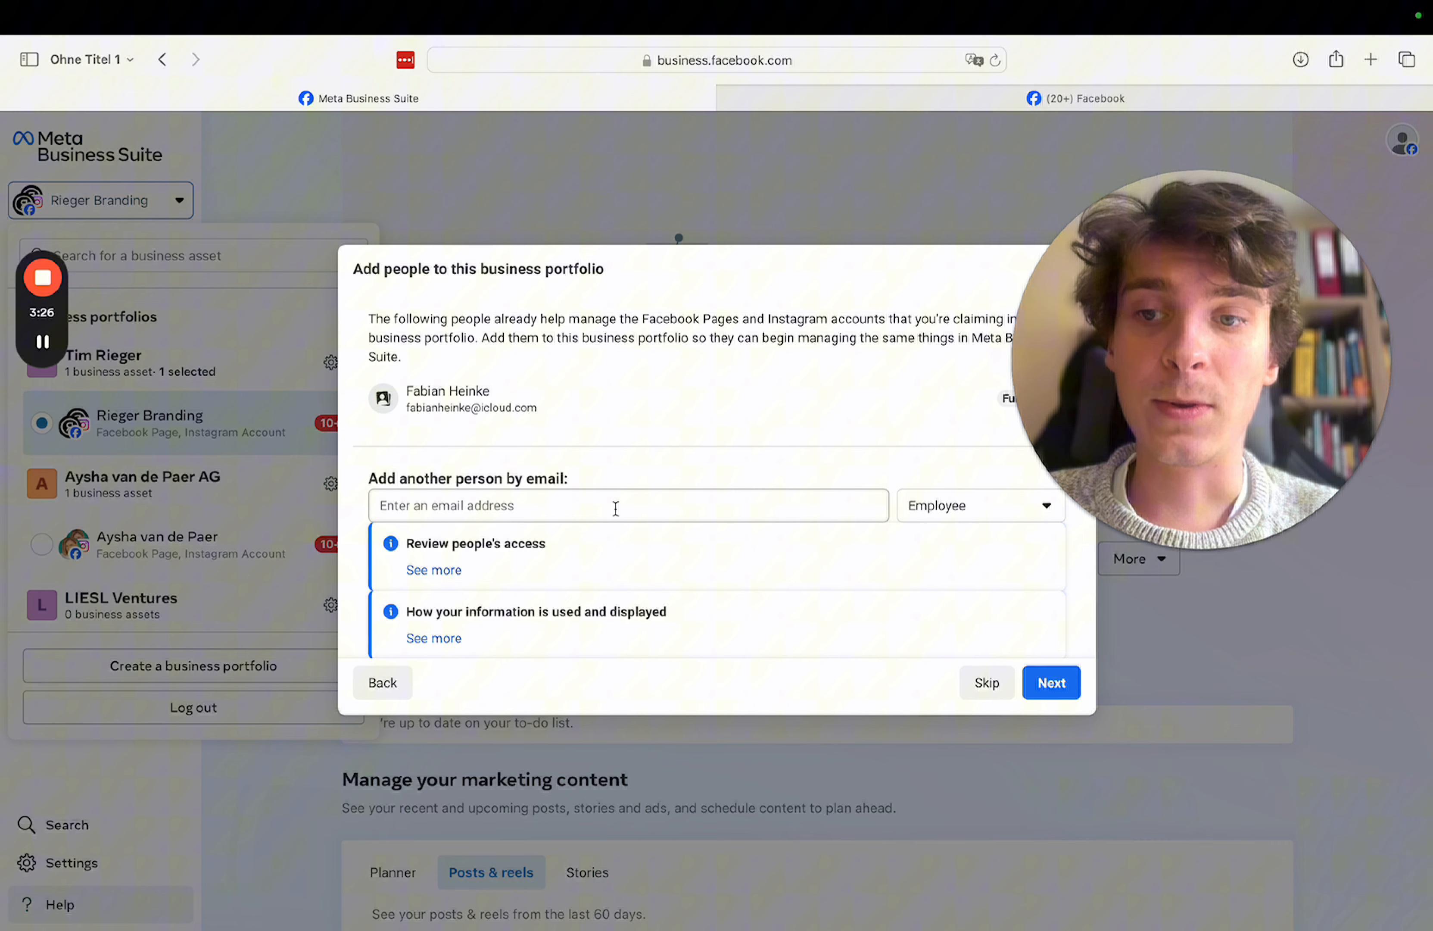
left_click(612, 394)
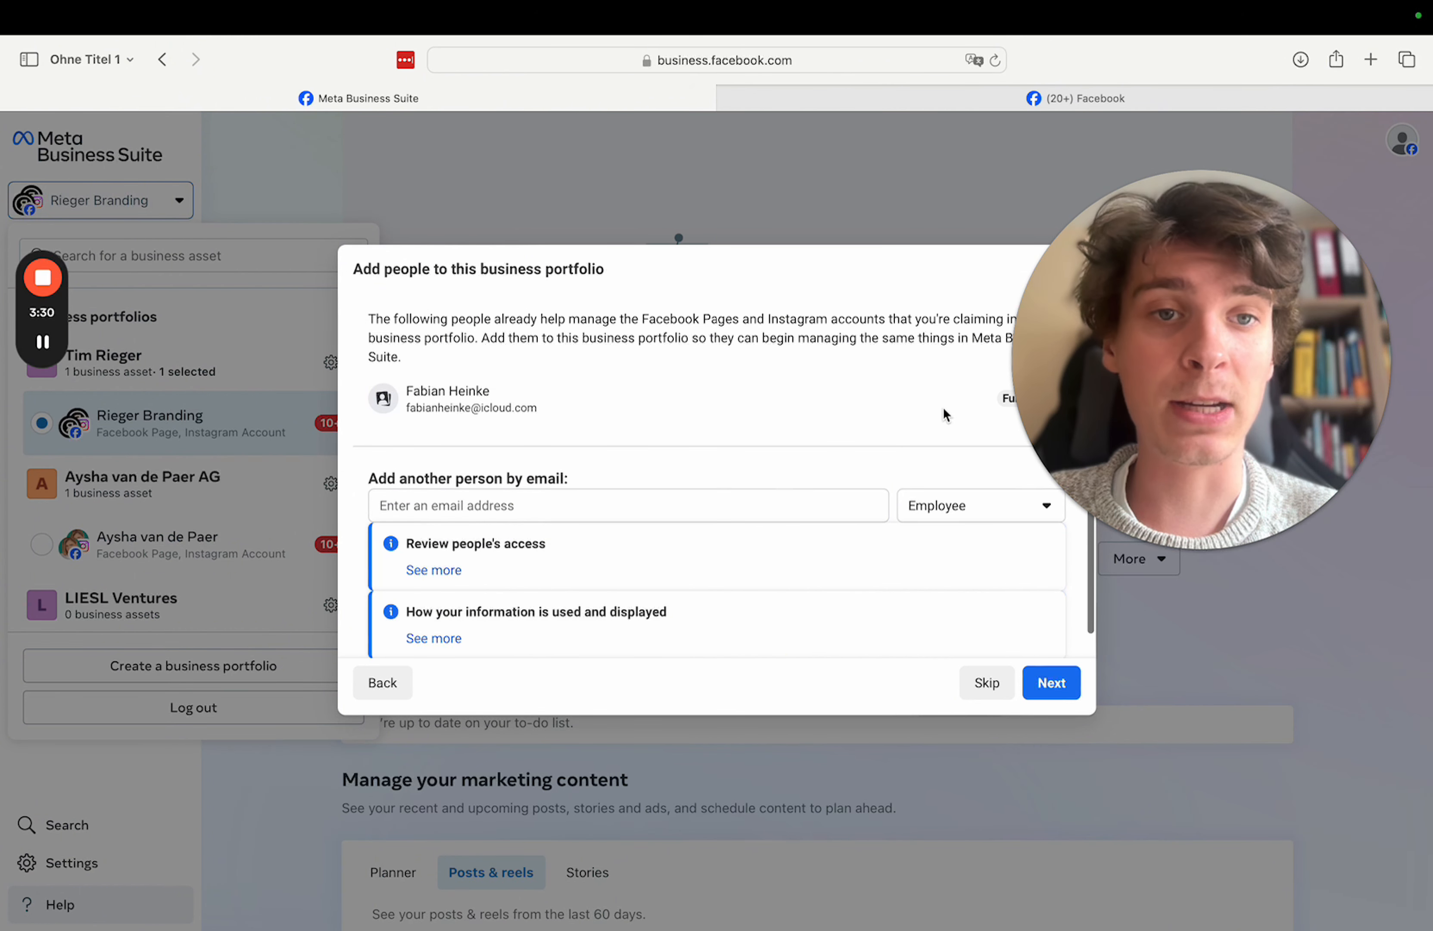
left_click_drag(1150, 351, 1220, 245)
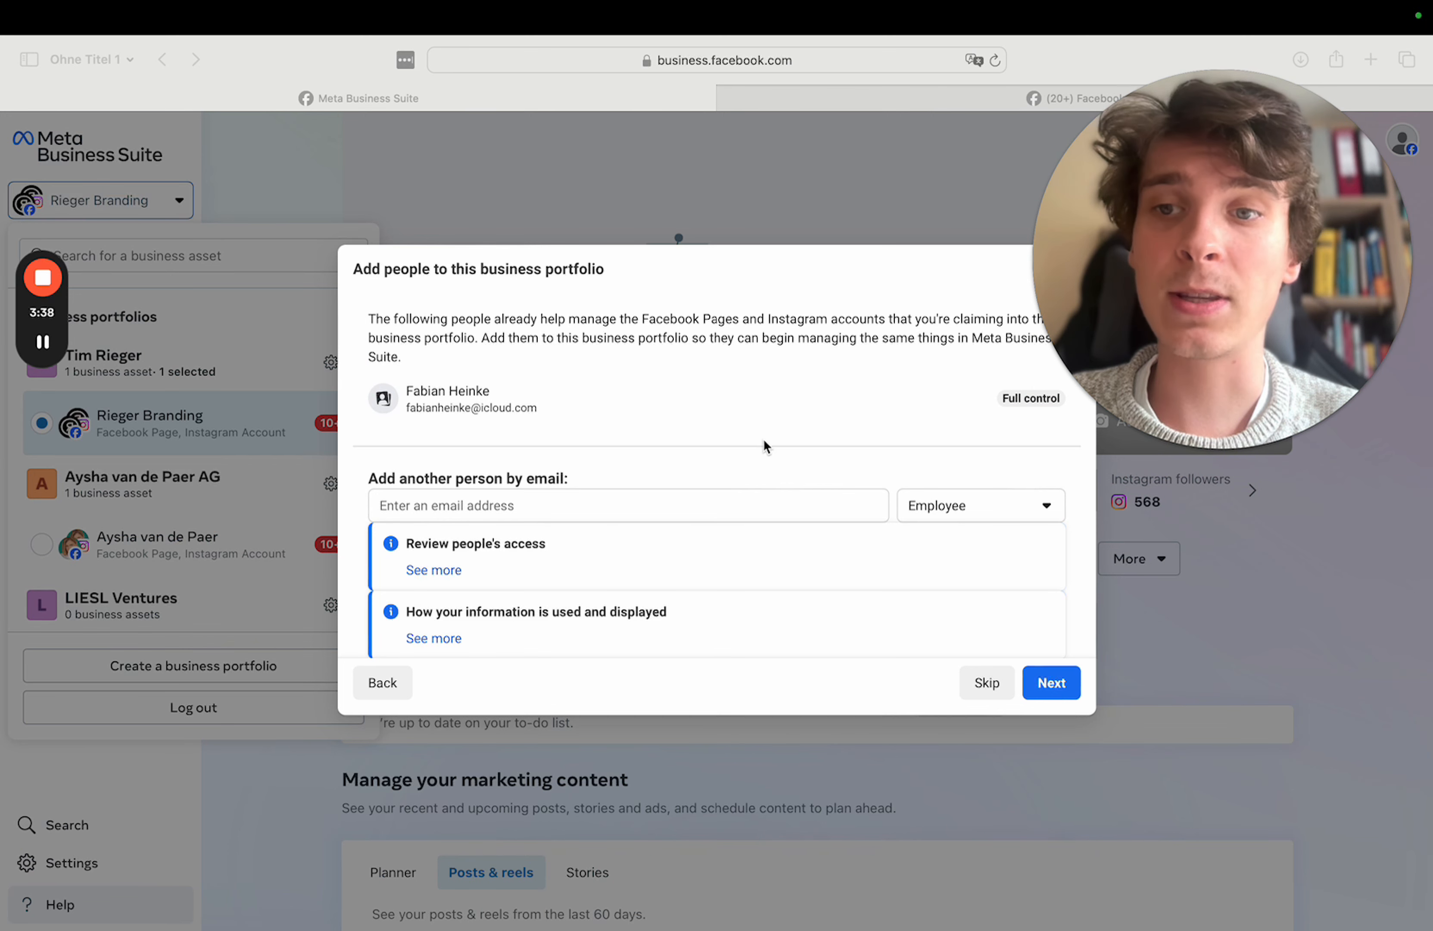
left_click(1064, 689)
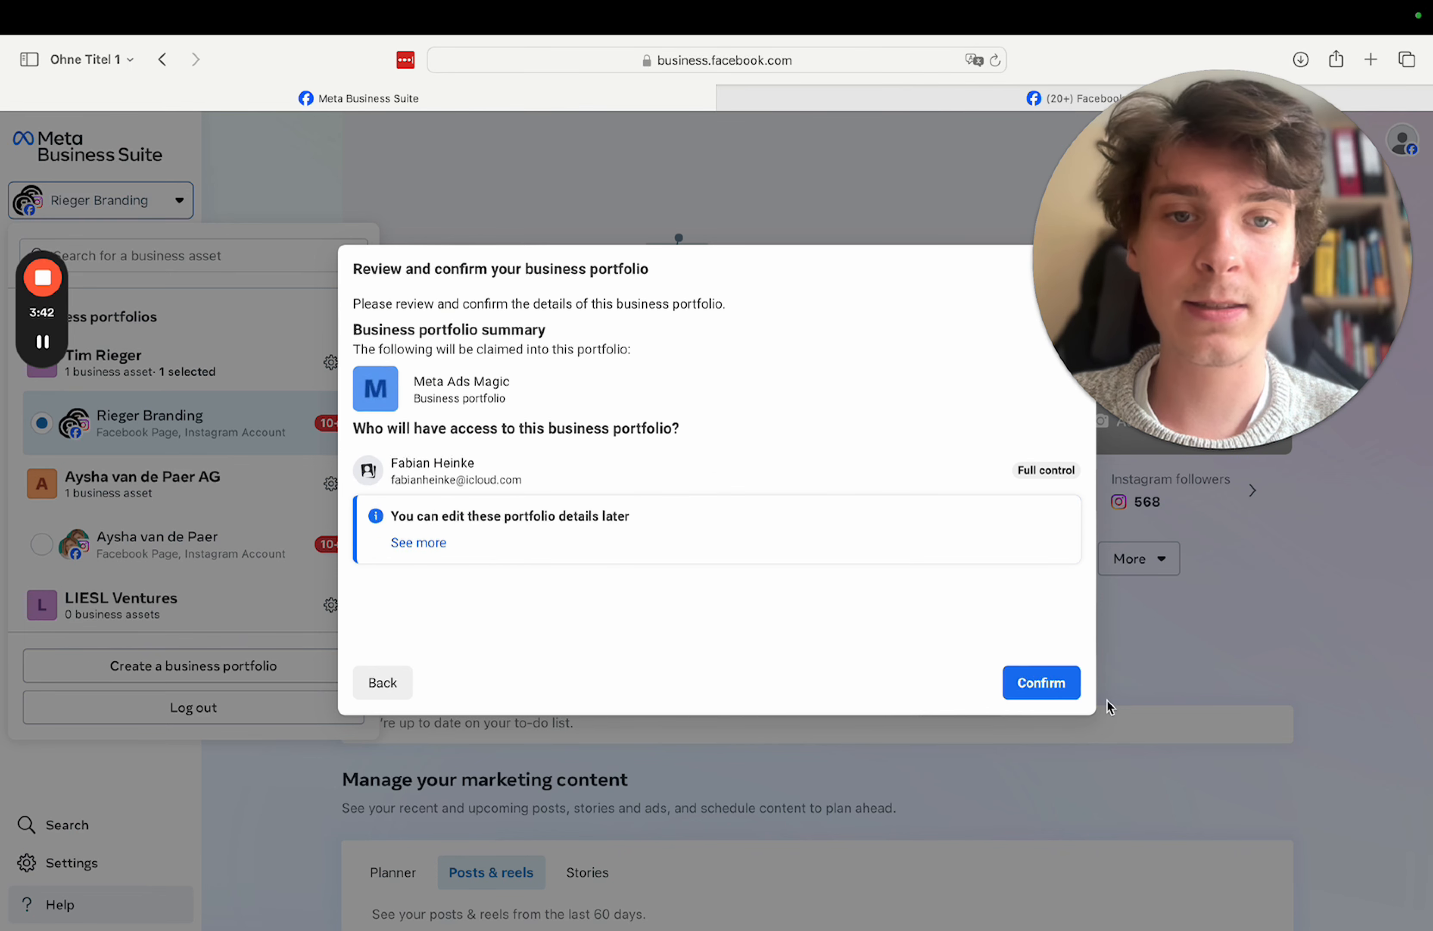
left_click(1048, 686)
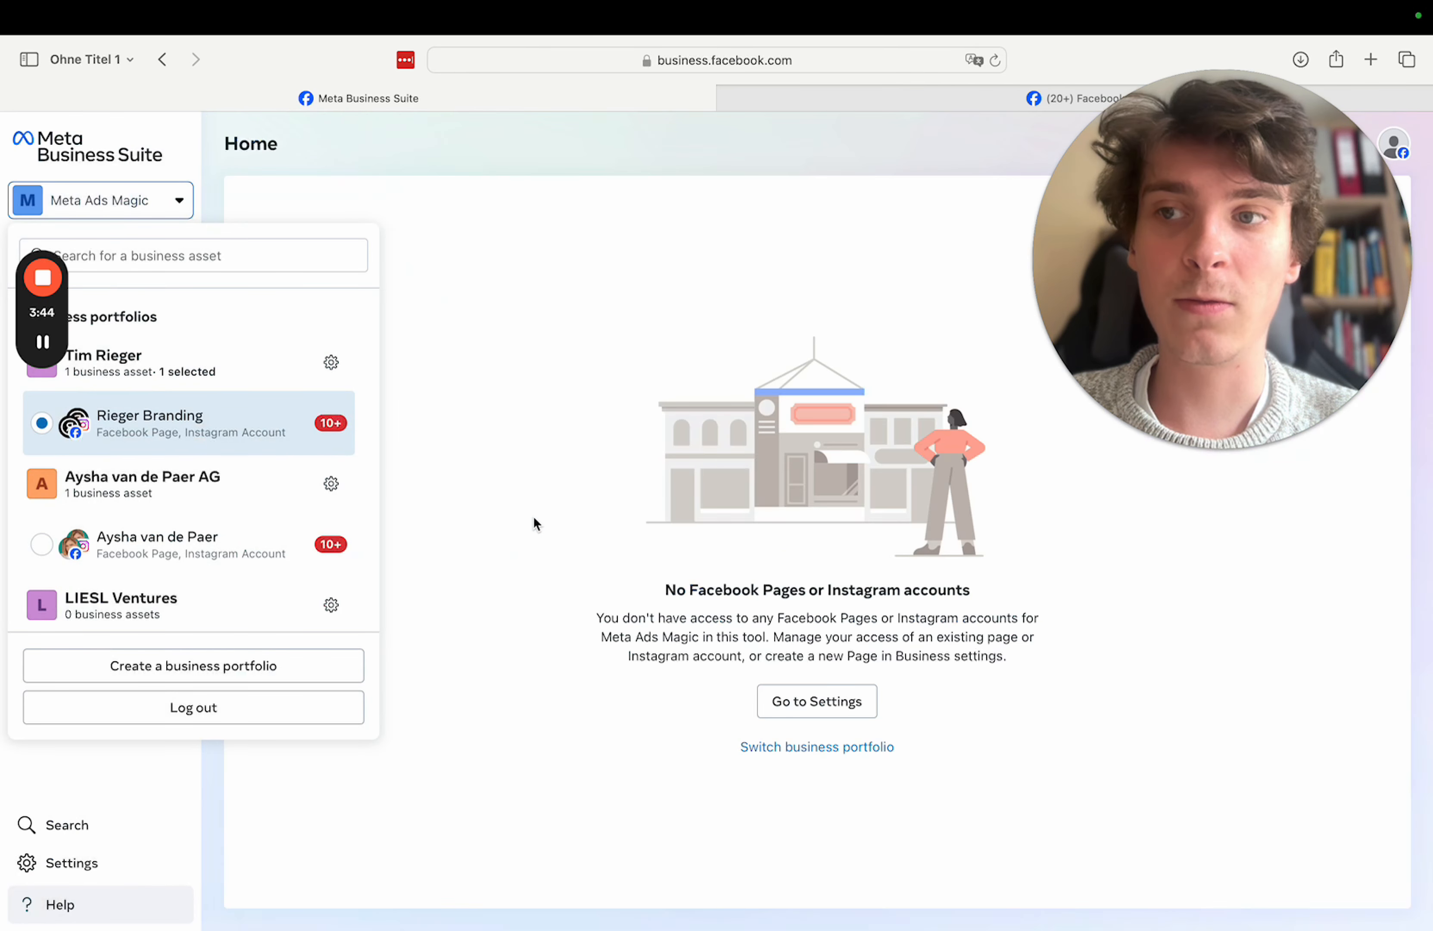
- Go via All tools to portfolio Settings and show the empty Ad accounts list
left_click(490, 255)
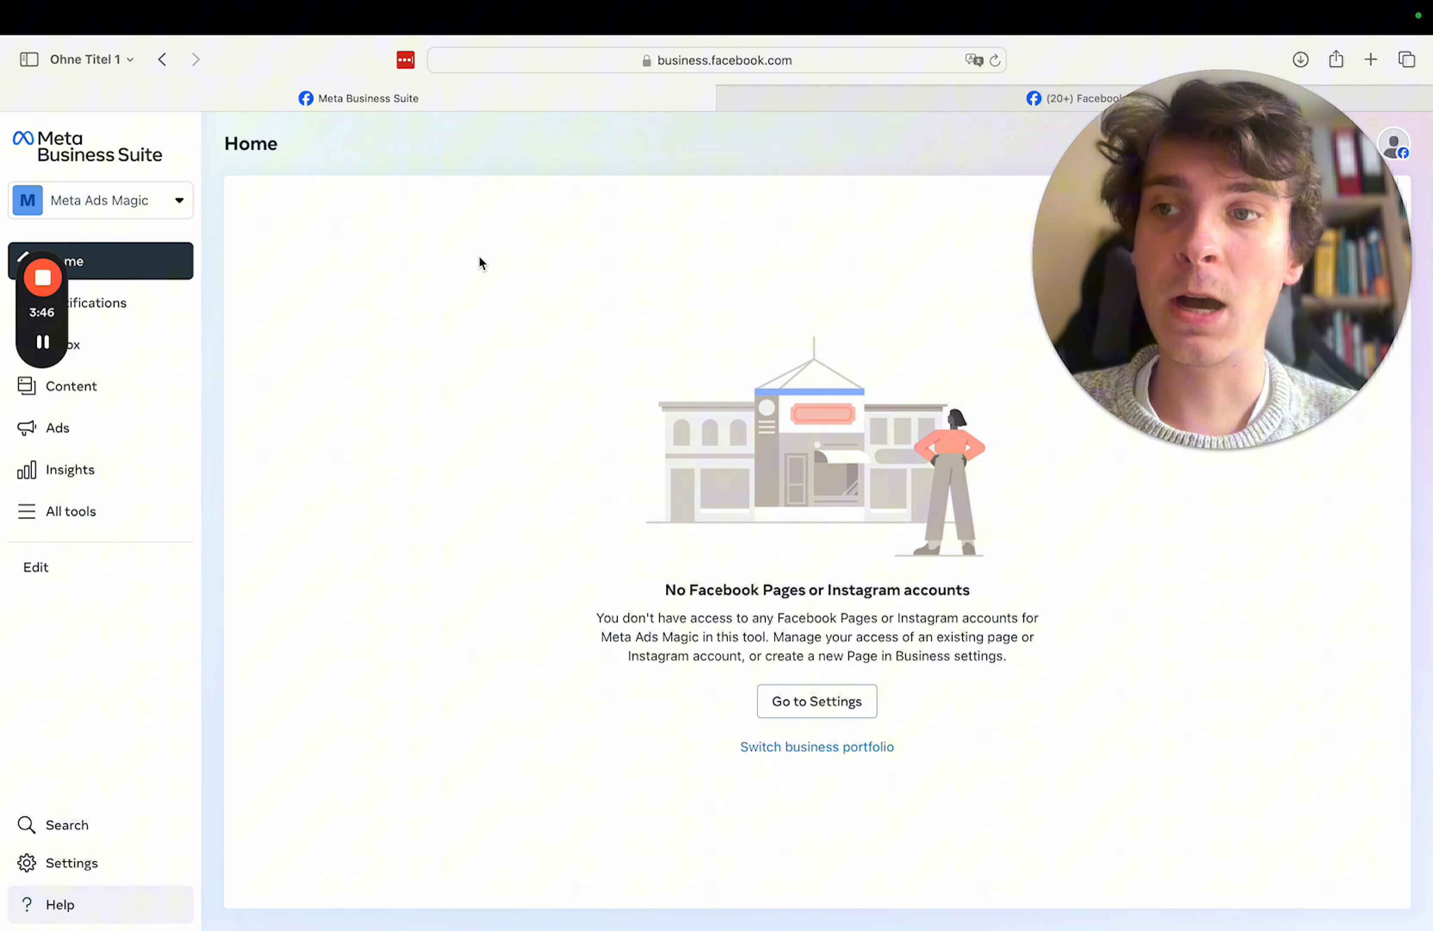
left_click(158, 213)
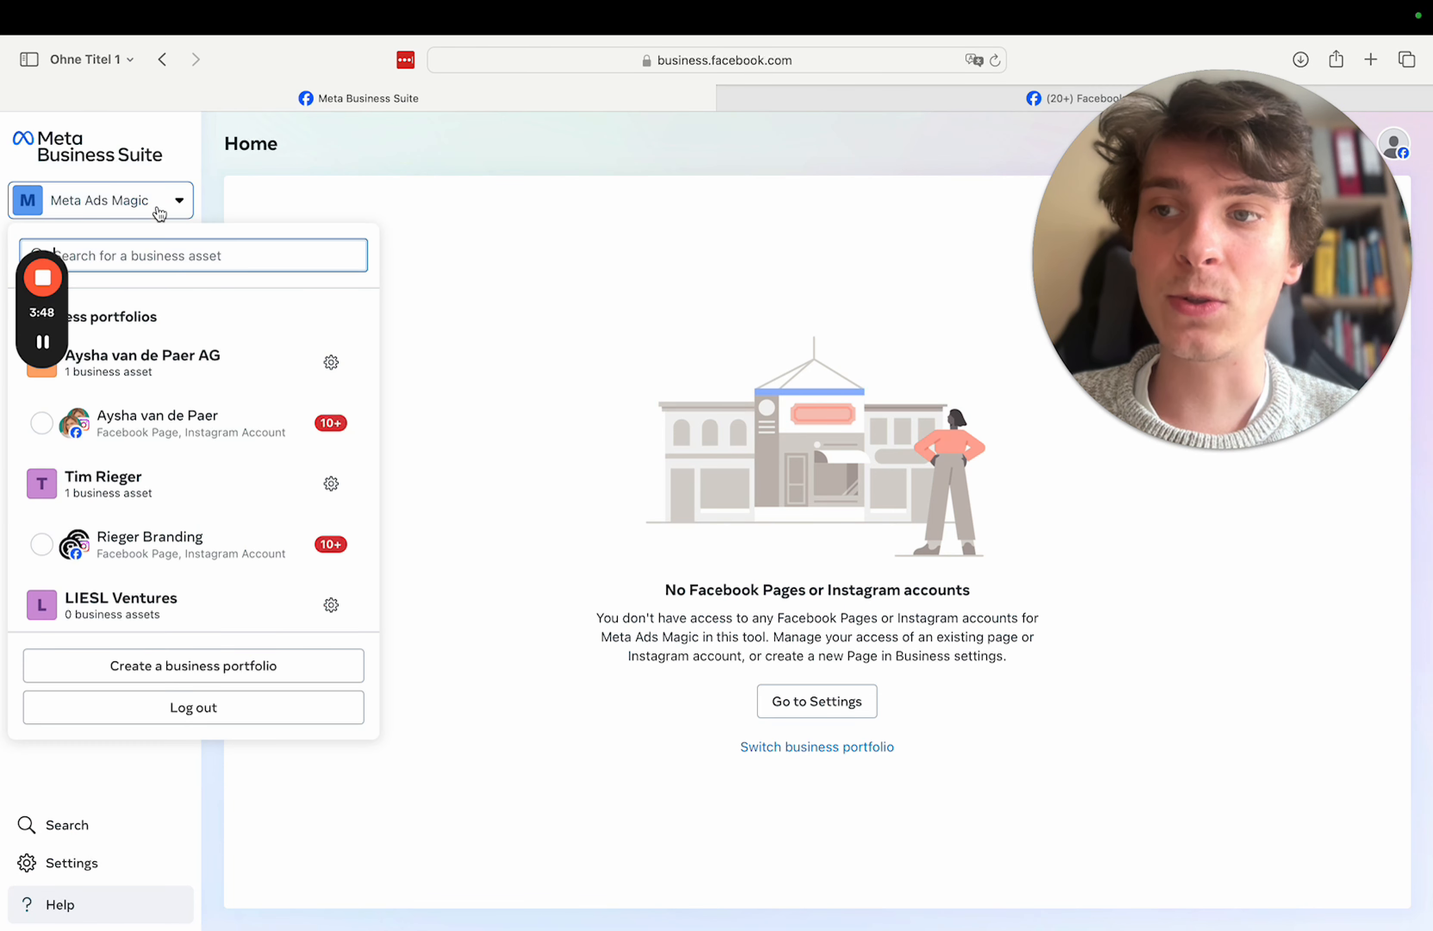
left_click(158, 213)
left_click(105, 526)
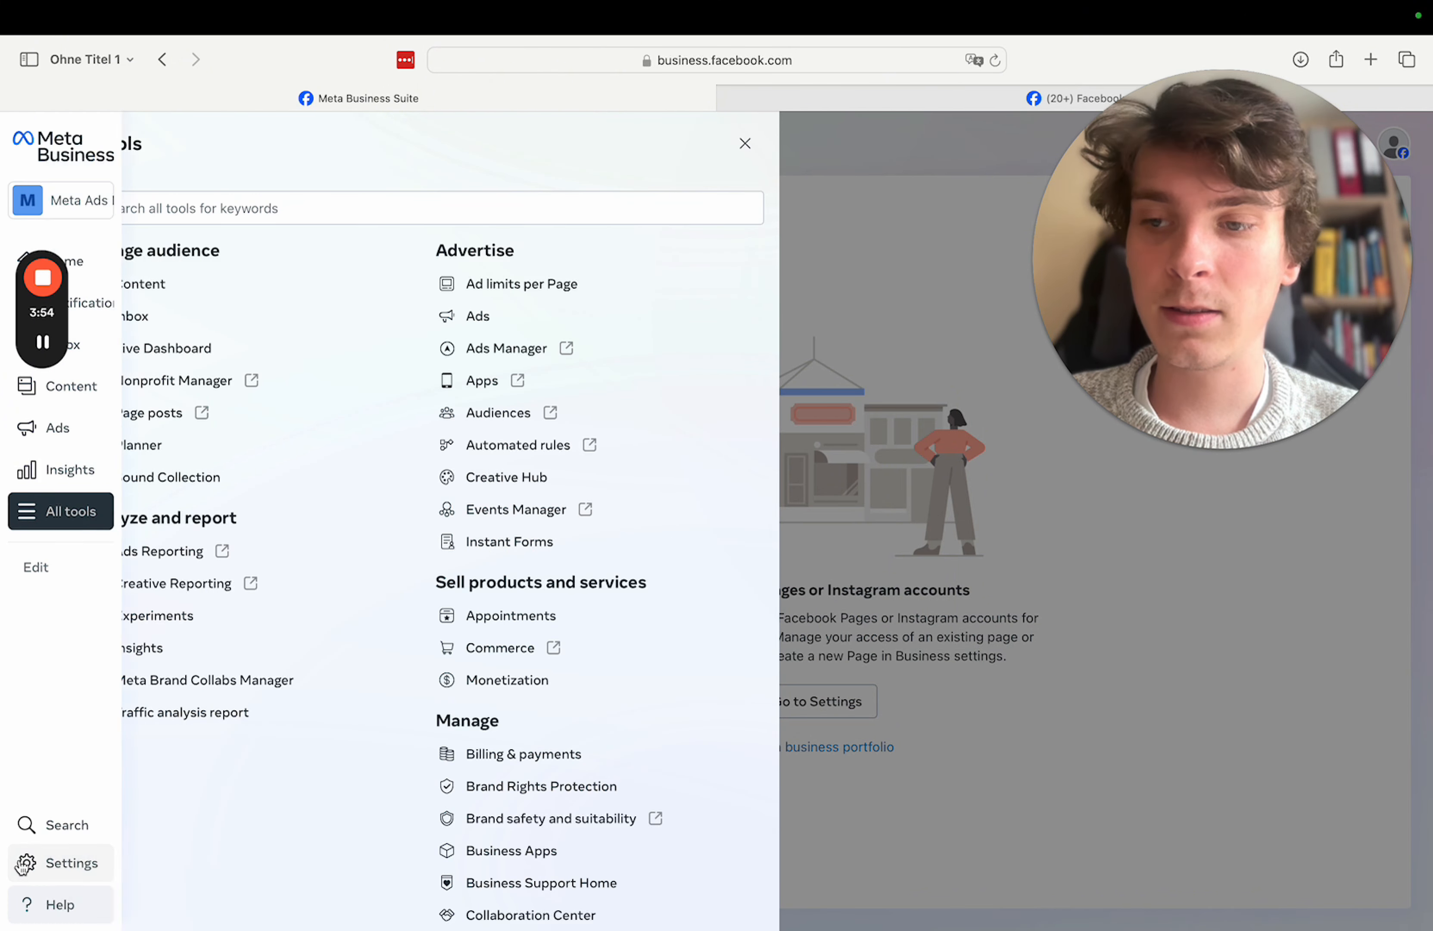
left_click(92, 871)
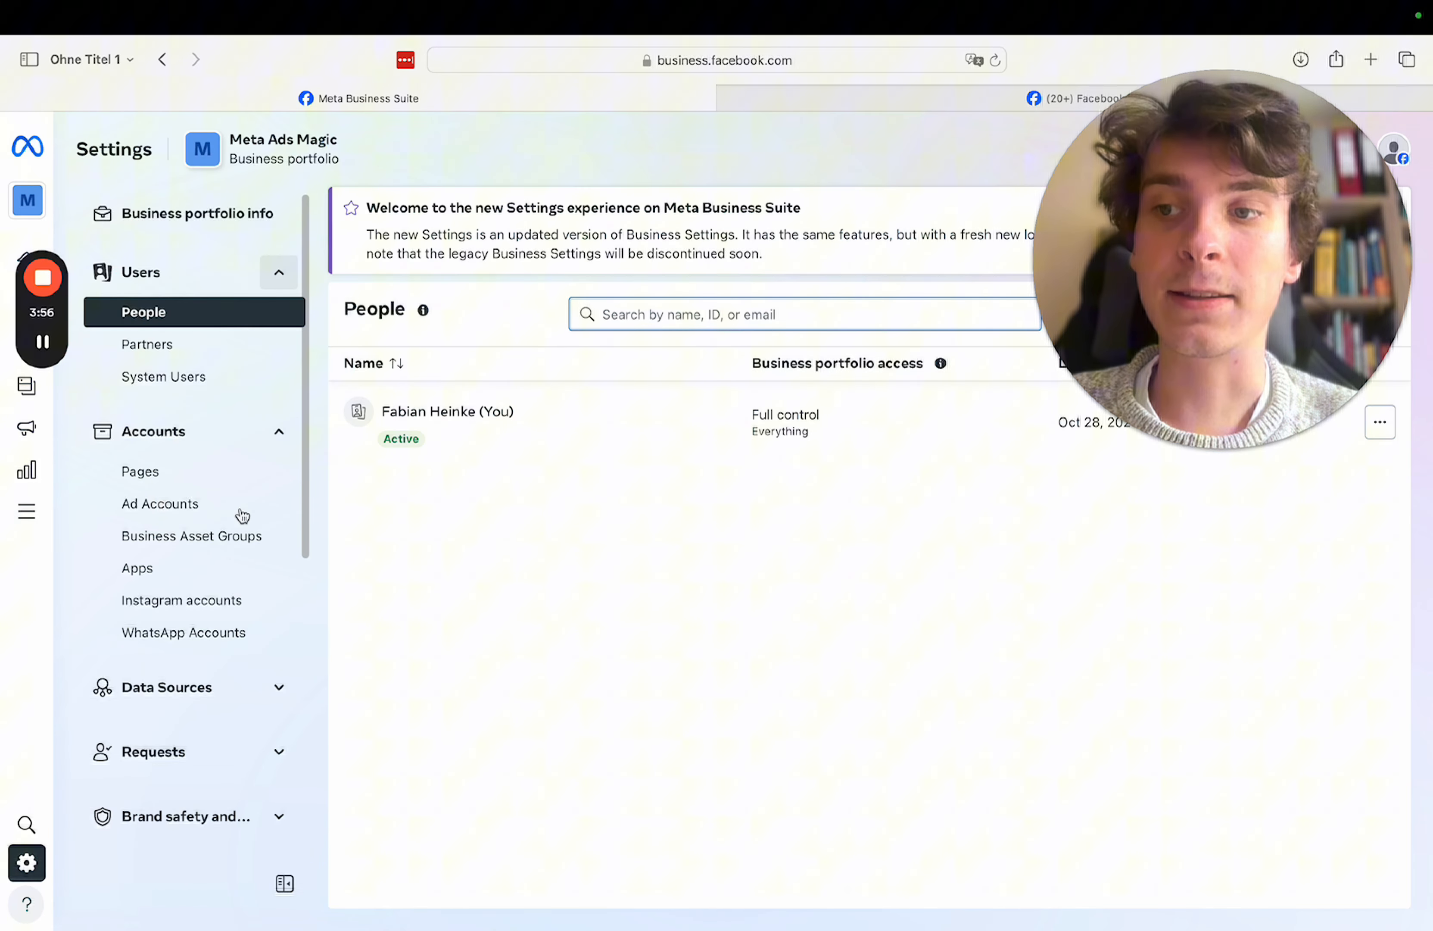
mouse_move(38, 870)
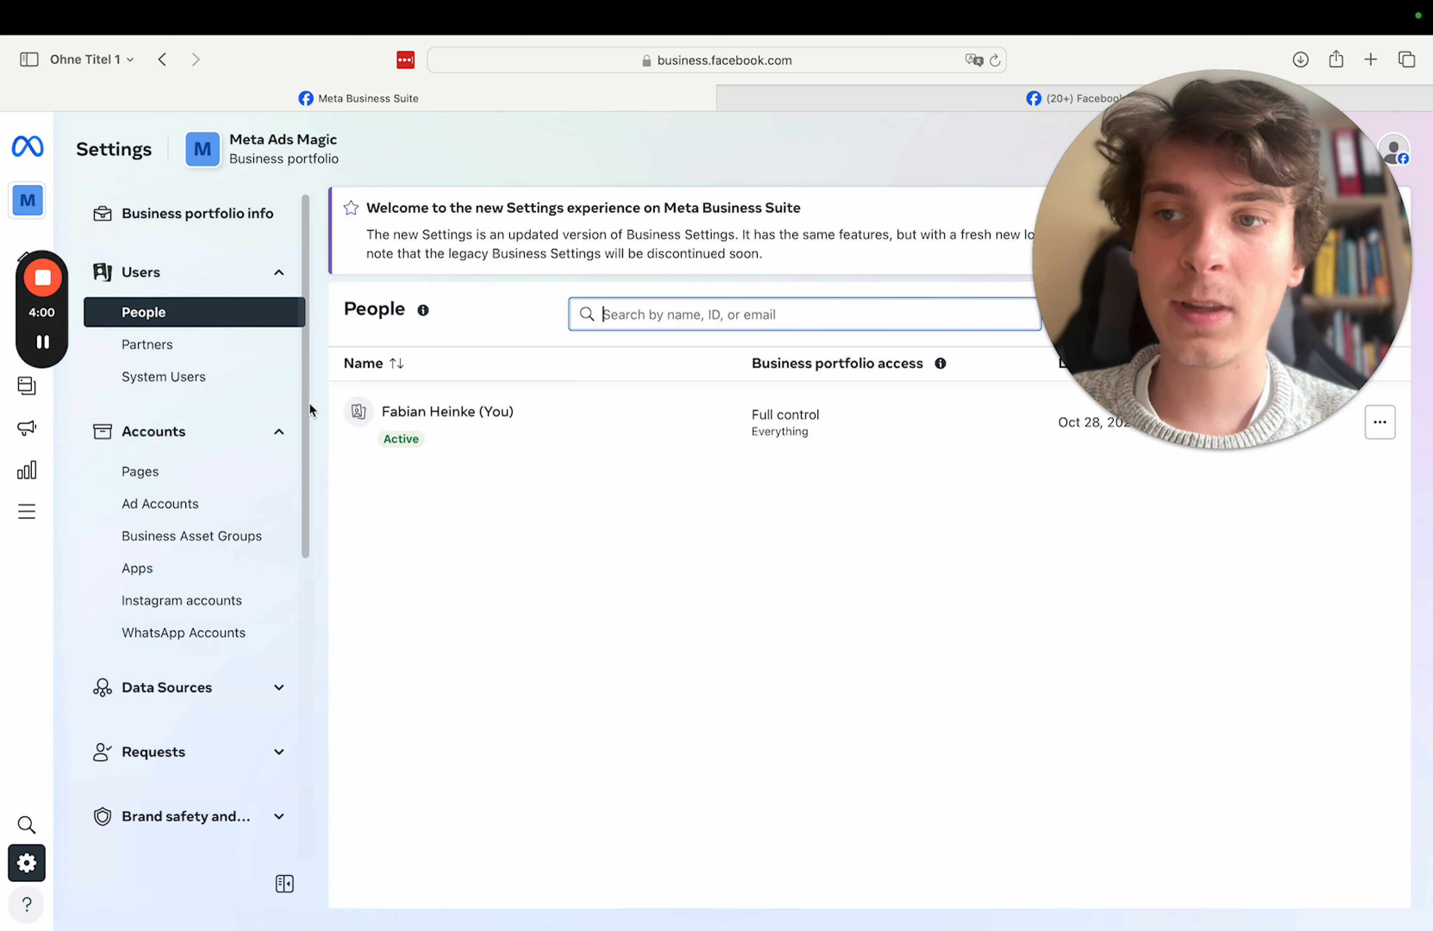
left_click(162, 506)
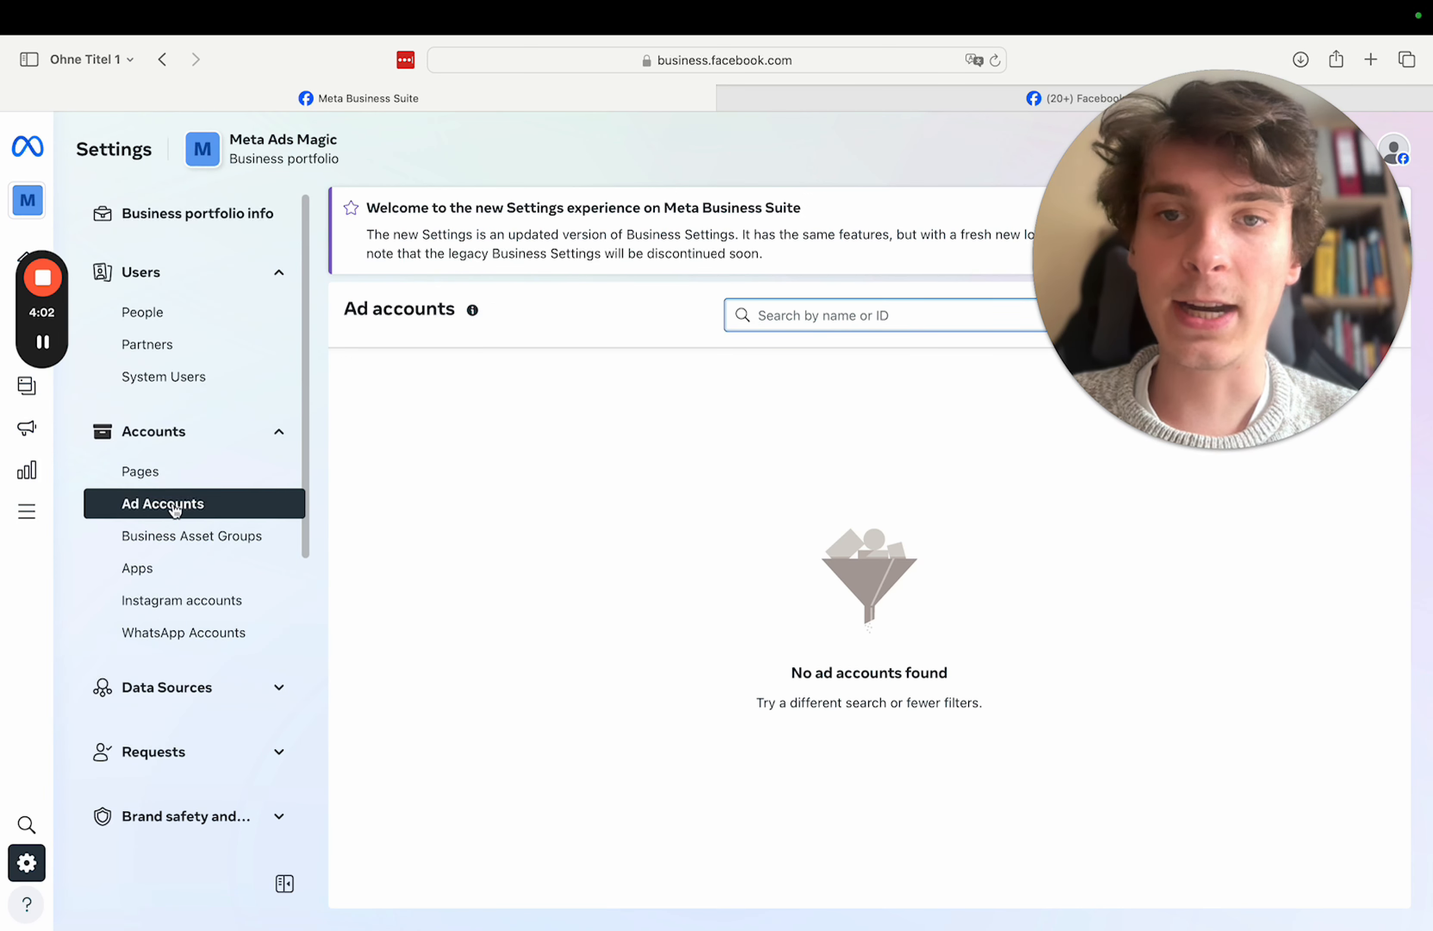
left_click_drag(1174, 233, 216, 707)
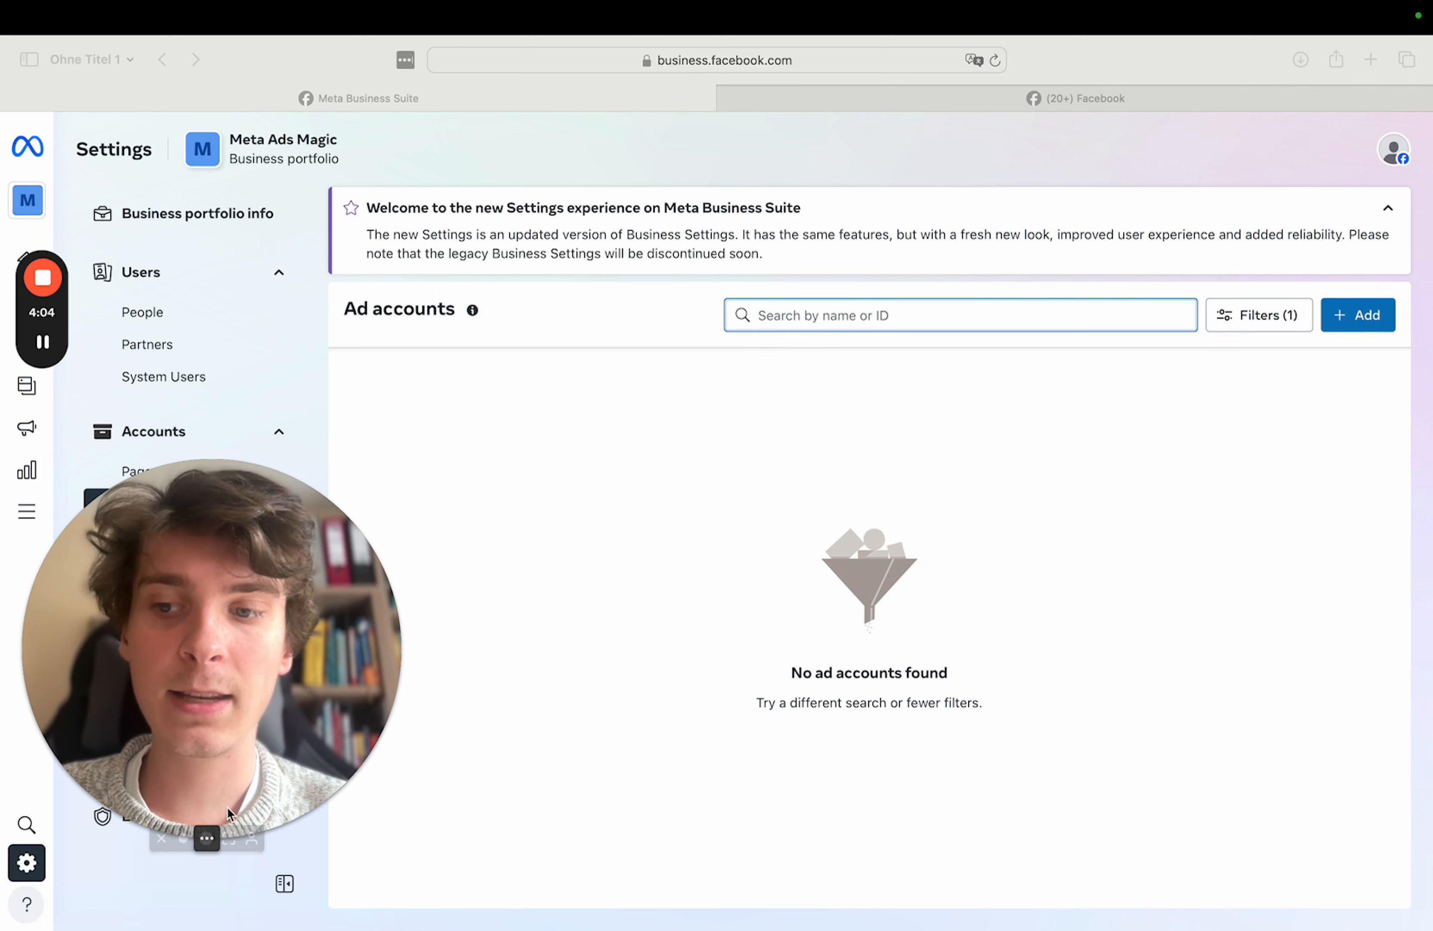
left_click(183, 838)
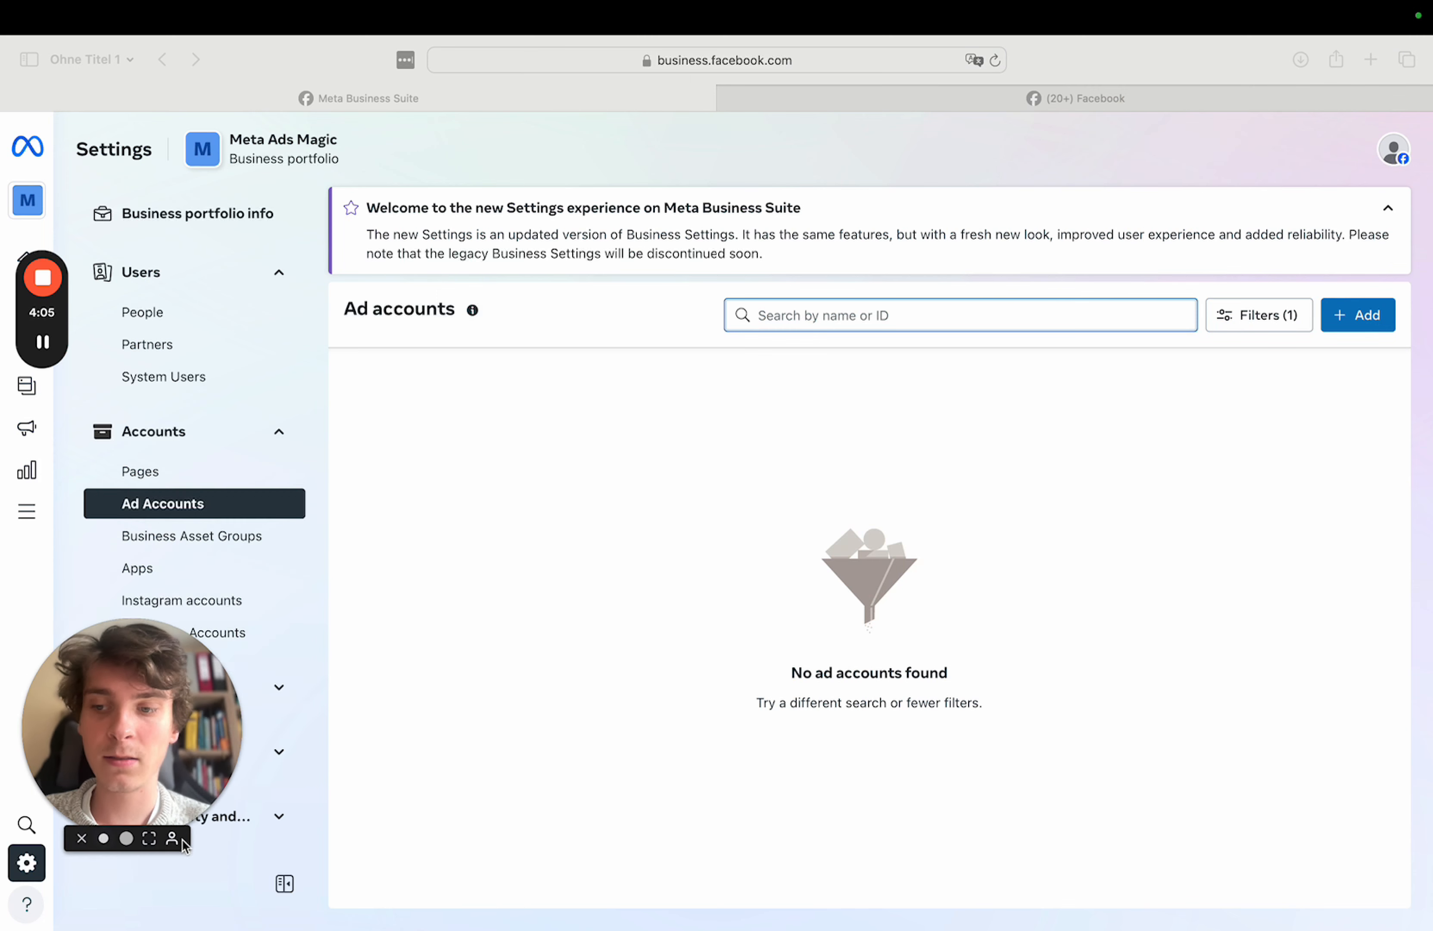
- Choose to create a brand-new ad account from the Ad accounts page's Add menu
left_click(1368, 307)
left_click(1354, 320)
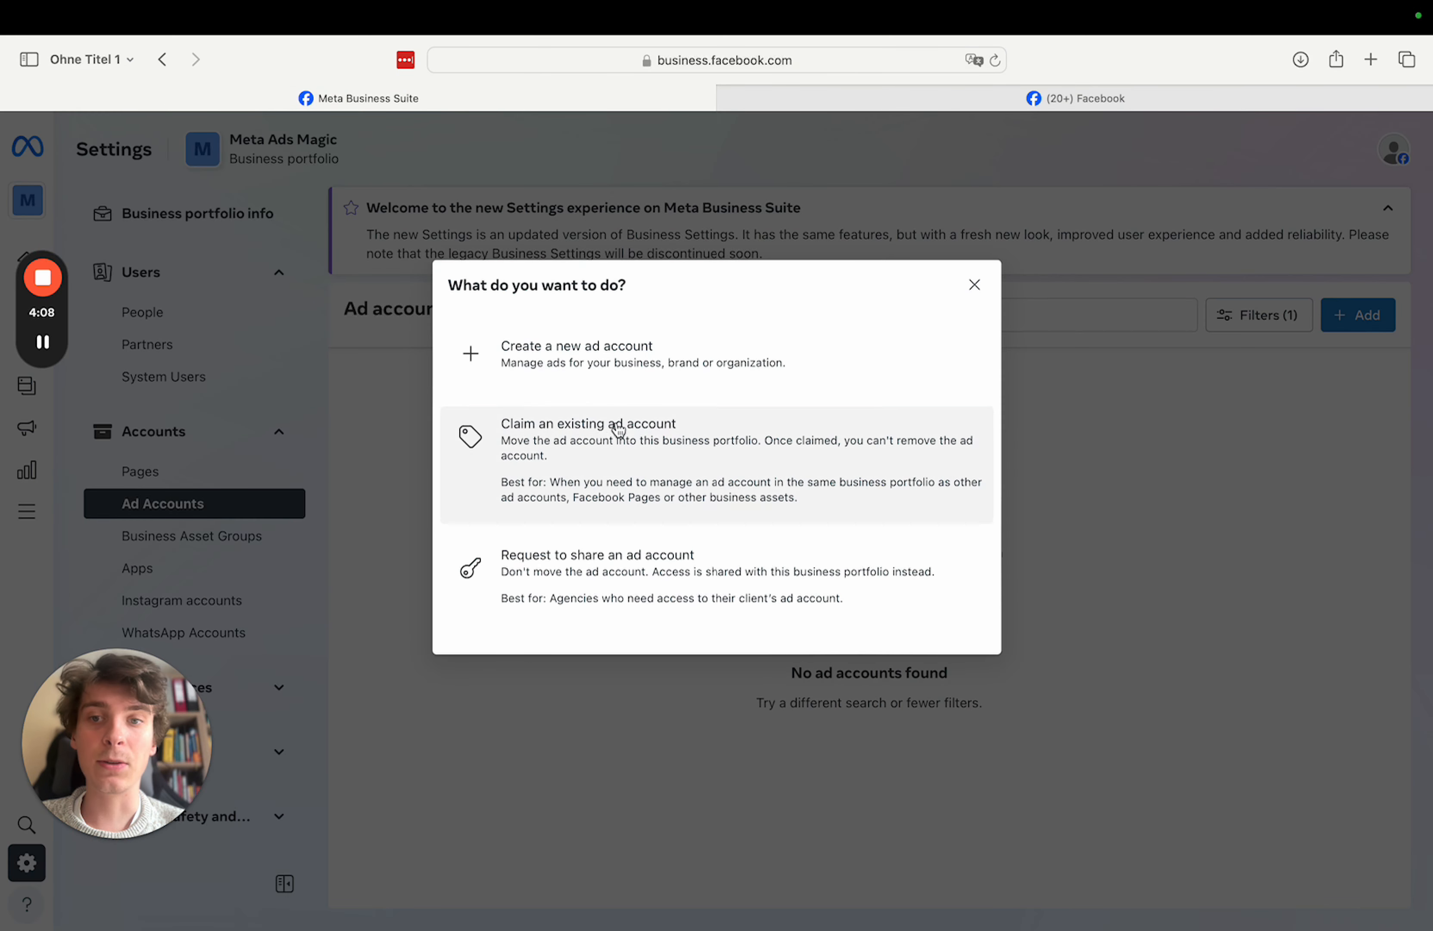
left_click(43, 342)
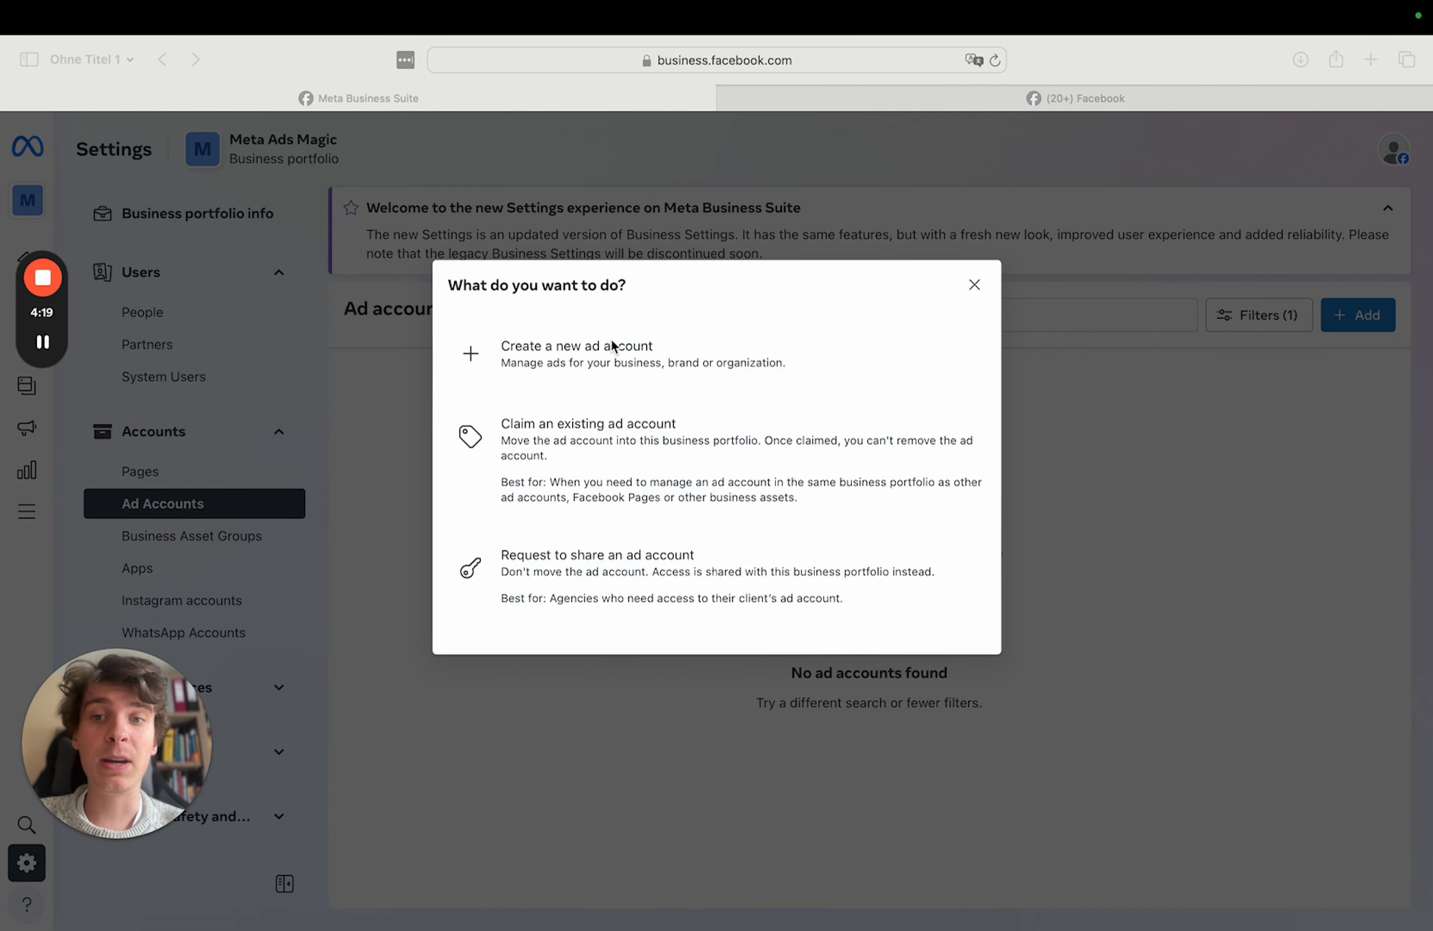
left_click(472, 359)
left_click(546, 352)
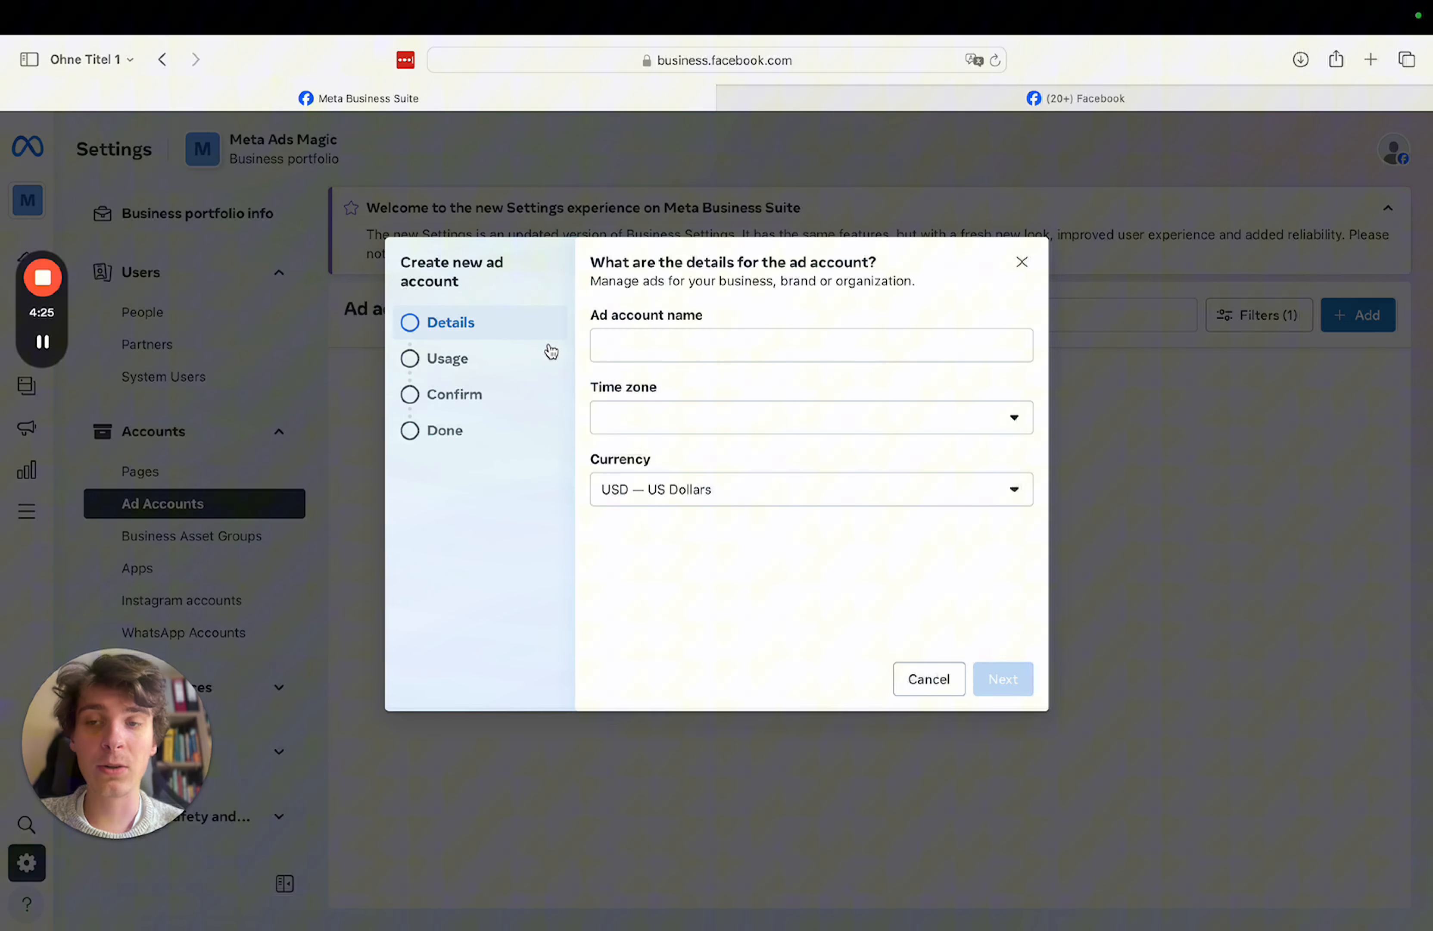
- Name the ad account Business Ad Account and set the time zone to Europe/Berlin
left_click(653, 344)
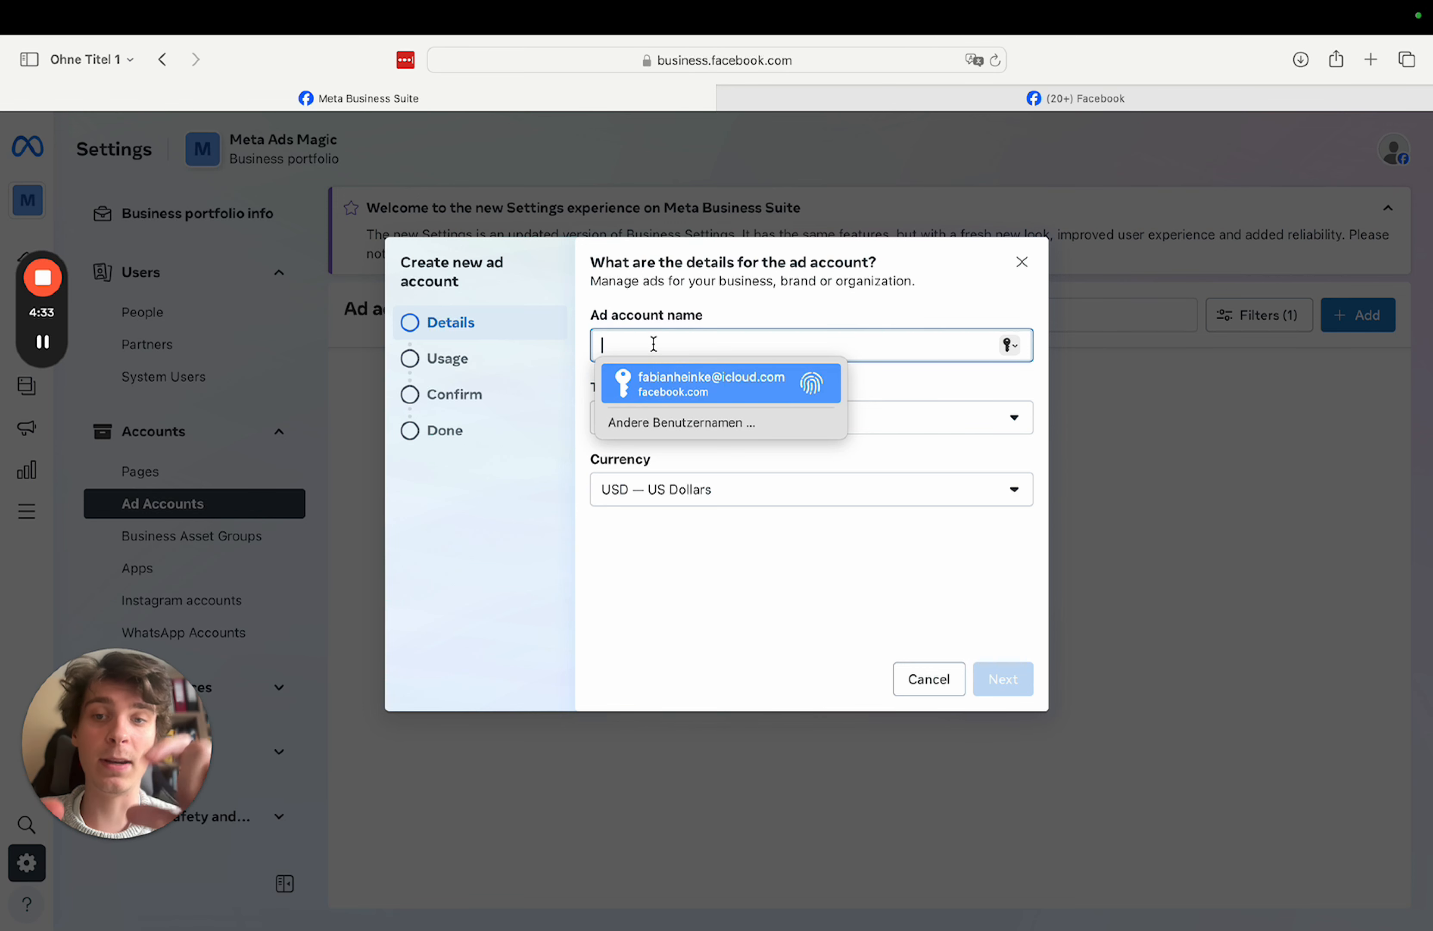
left_click(730, 304)
left_click(655, 345)
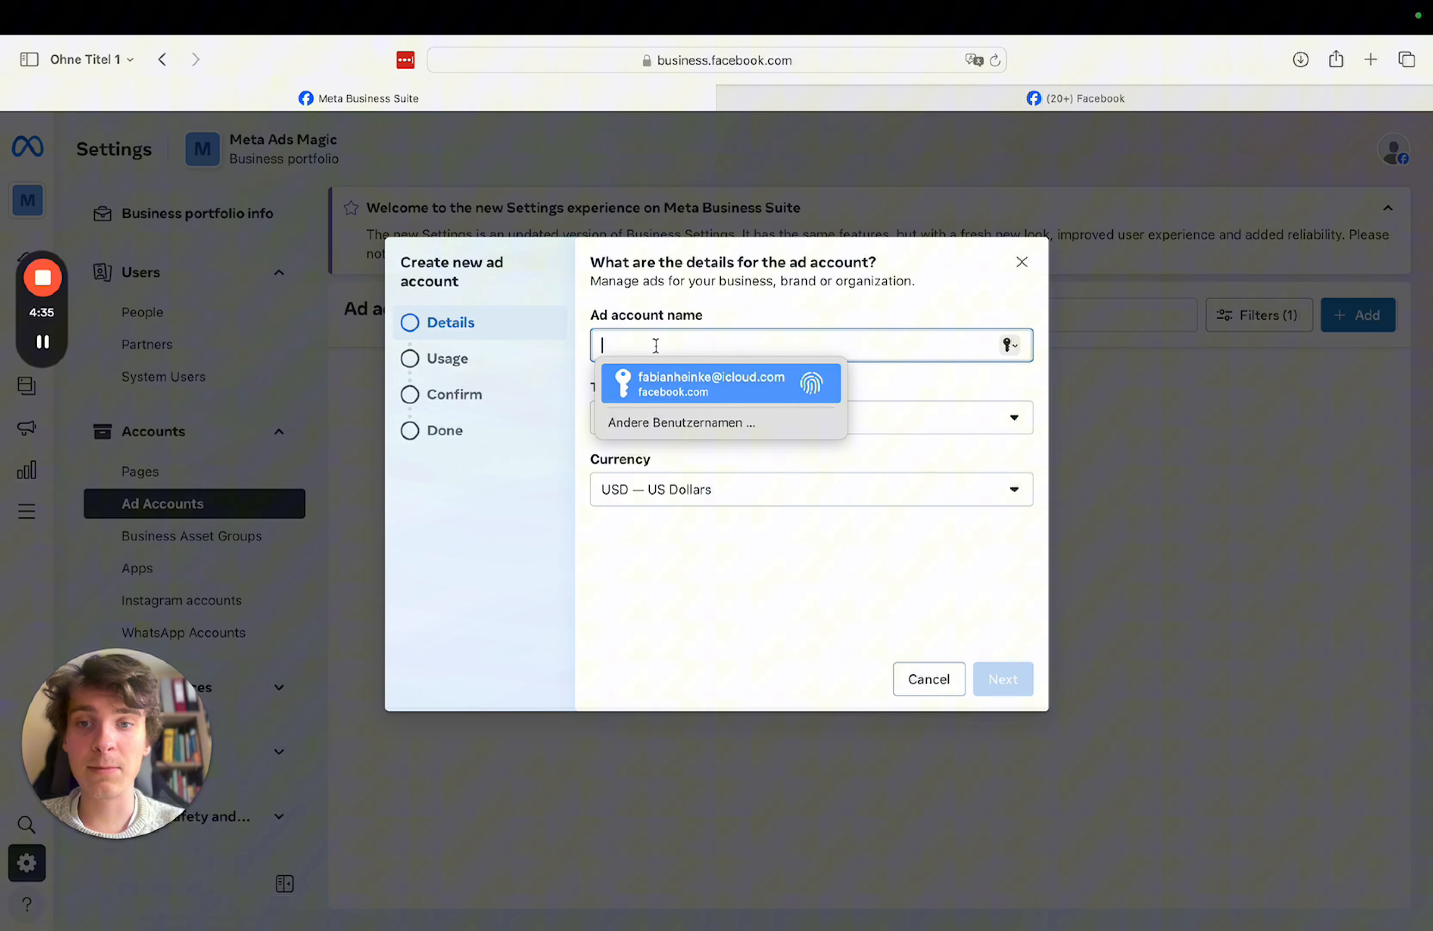
type("Ad Account")
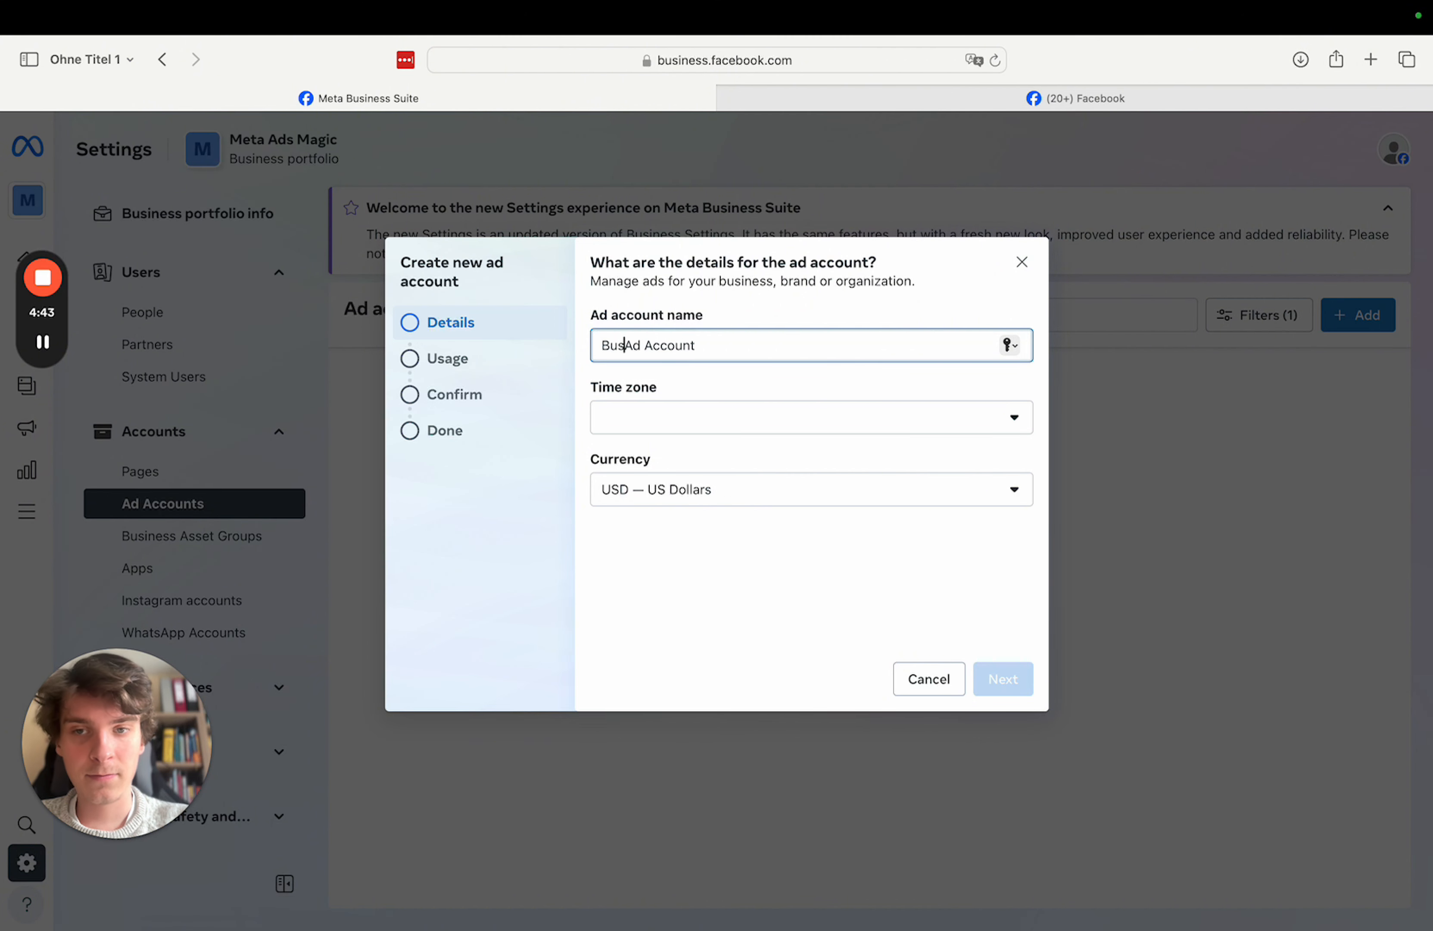
left_click(734, 272)
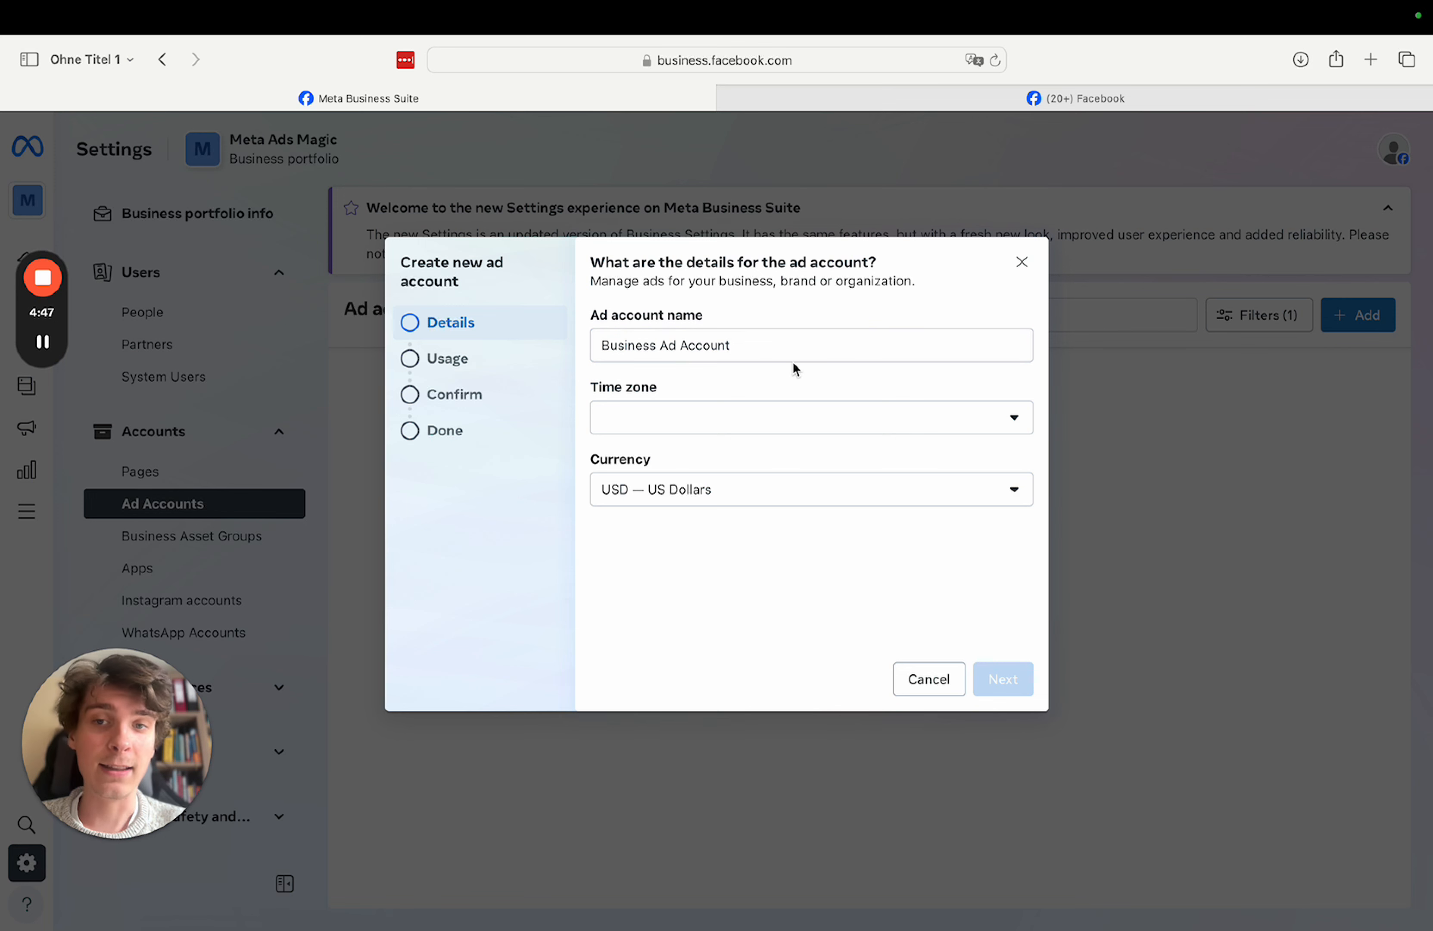
left_click(704, 431)
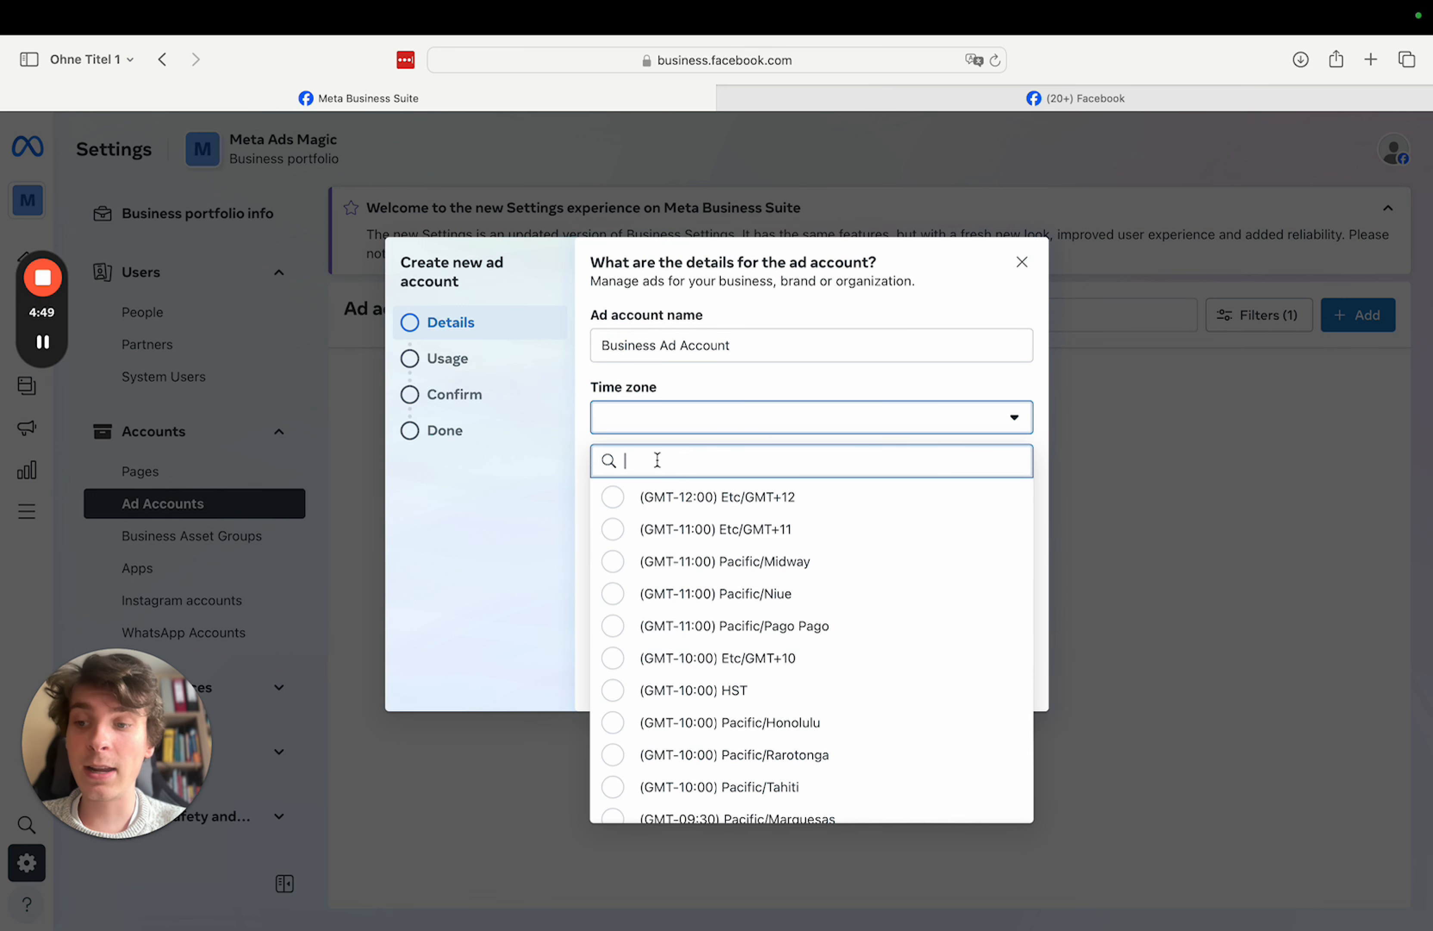
type("eur")
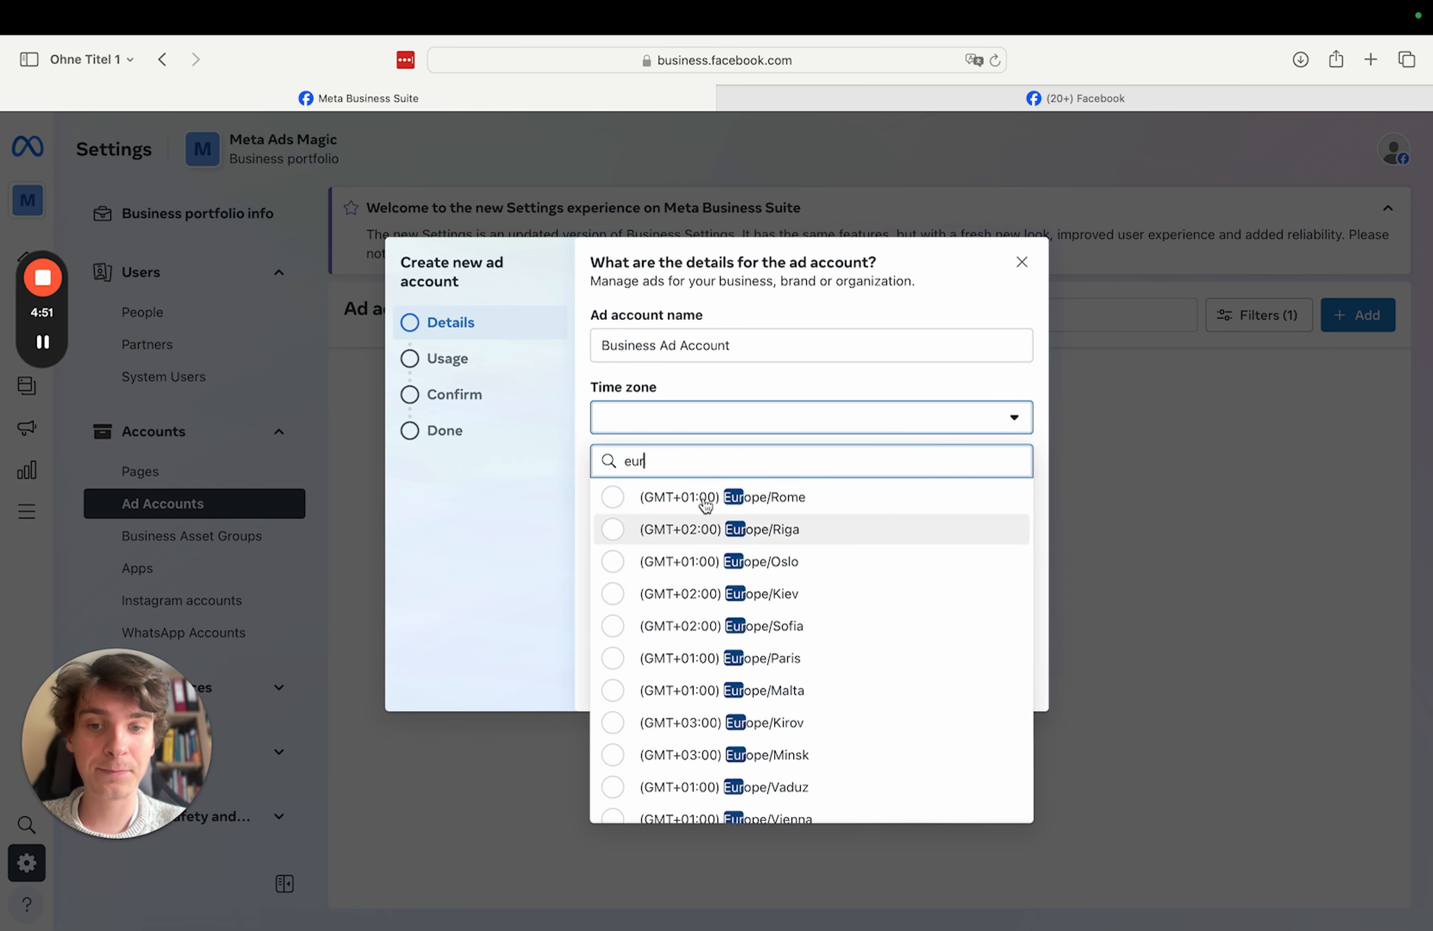
key("BackSpace")
key("BackSpace")
key("BackSpace")
key("BackSpace")
key("BackSpace")
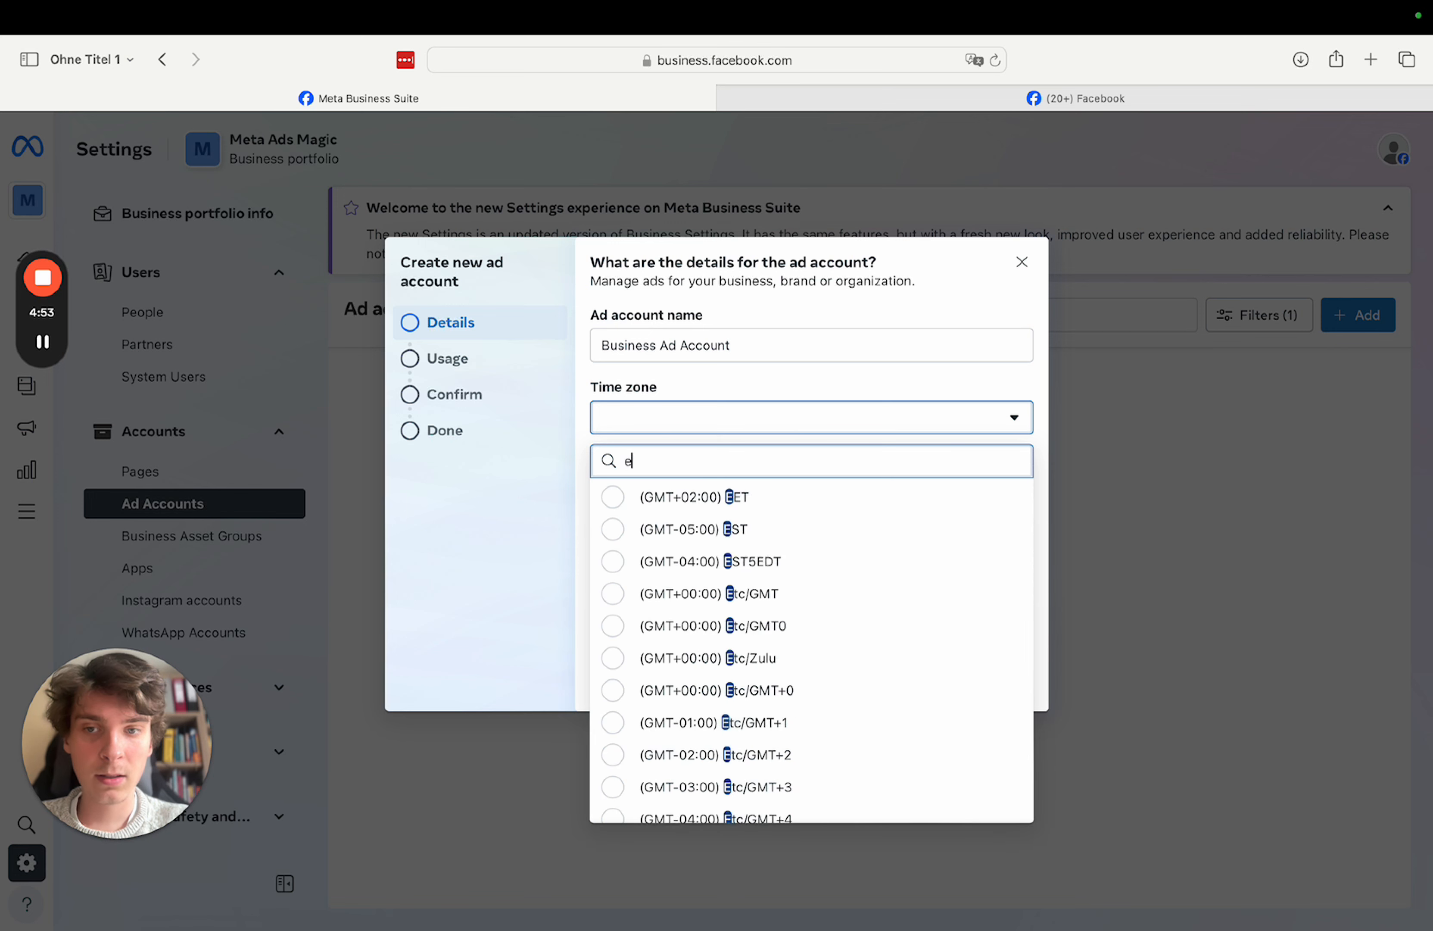
type("berlin")
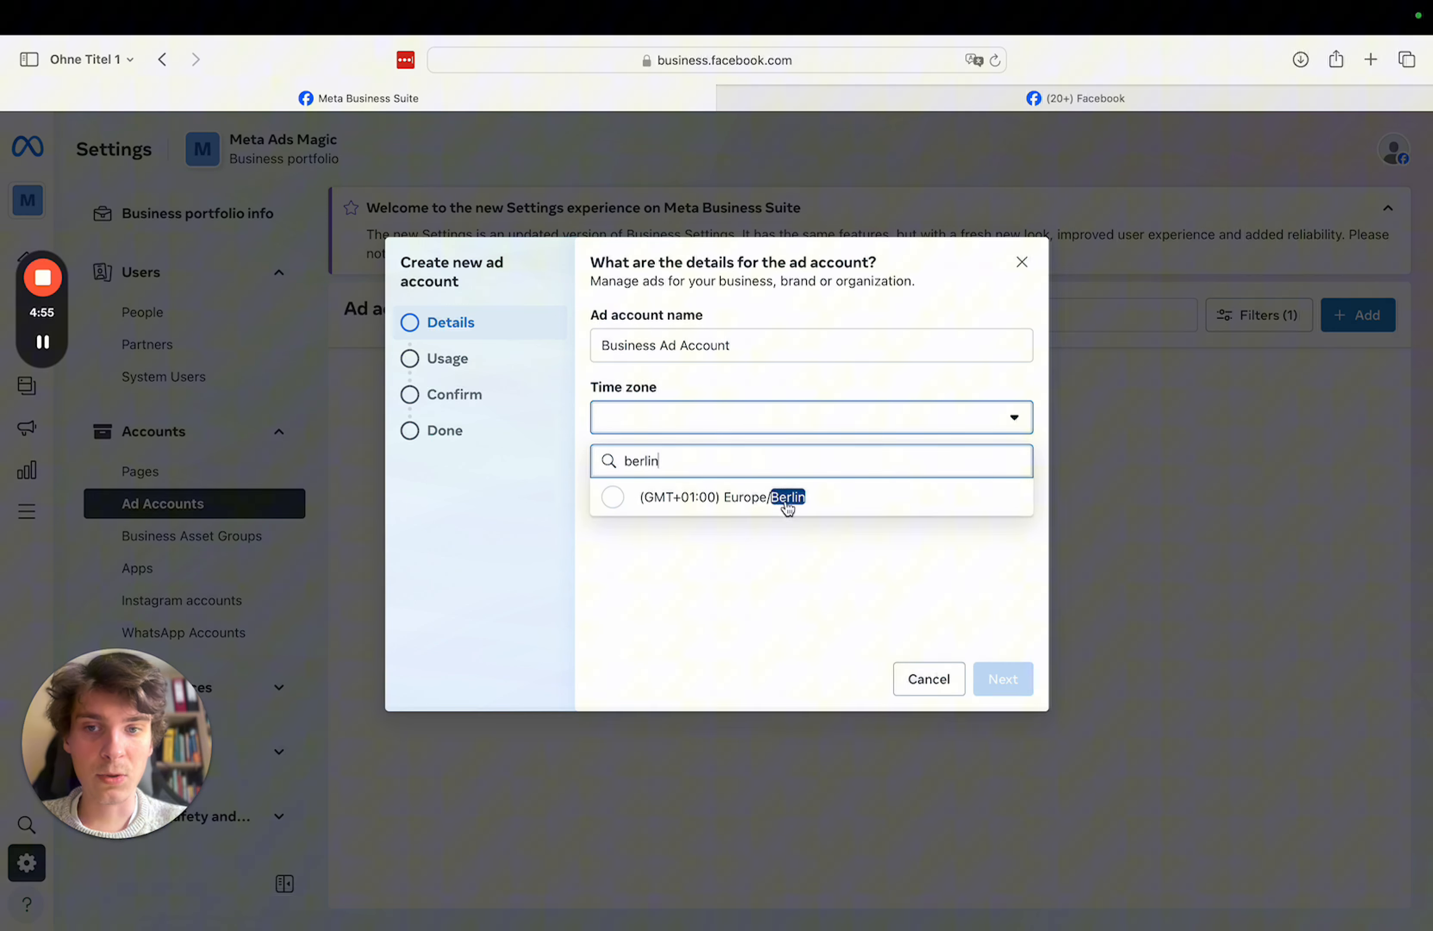
left_click(787, 508)
- Set the ad account currency to EUR — Euro
left_click(774, 496)
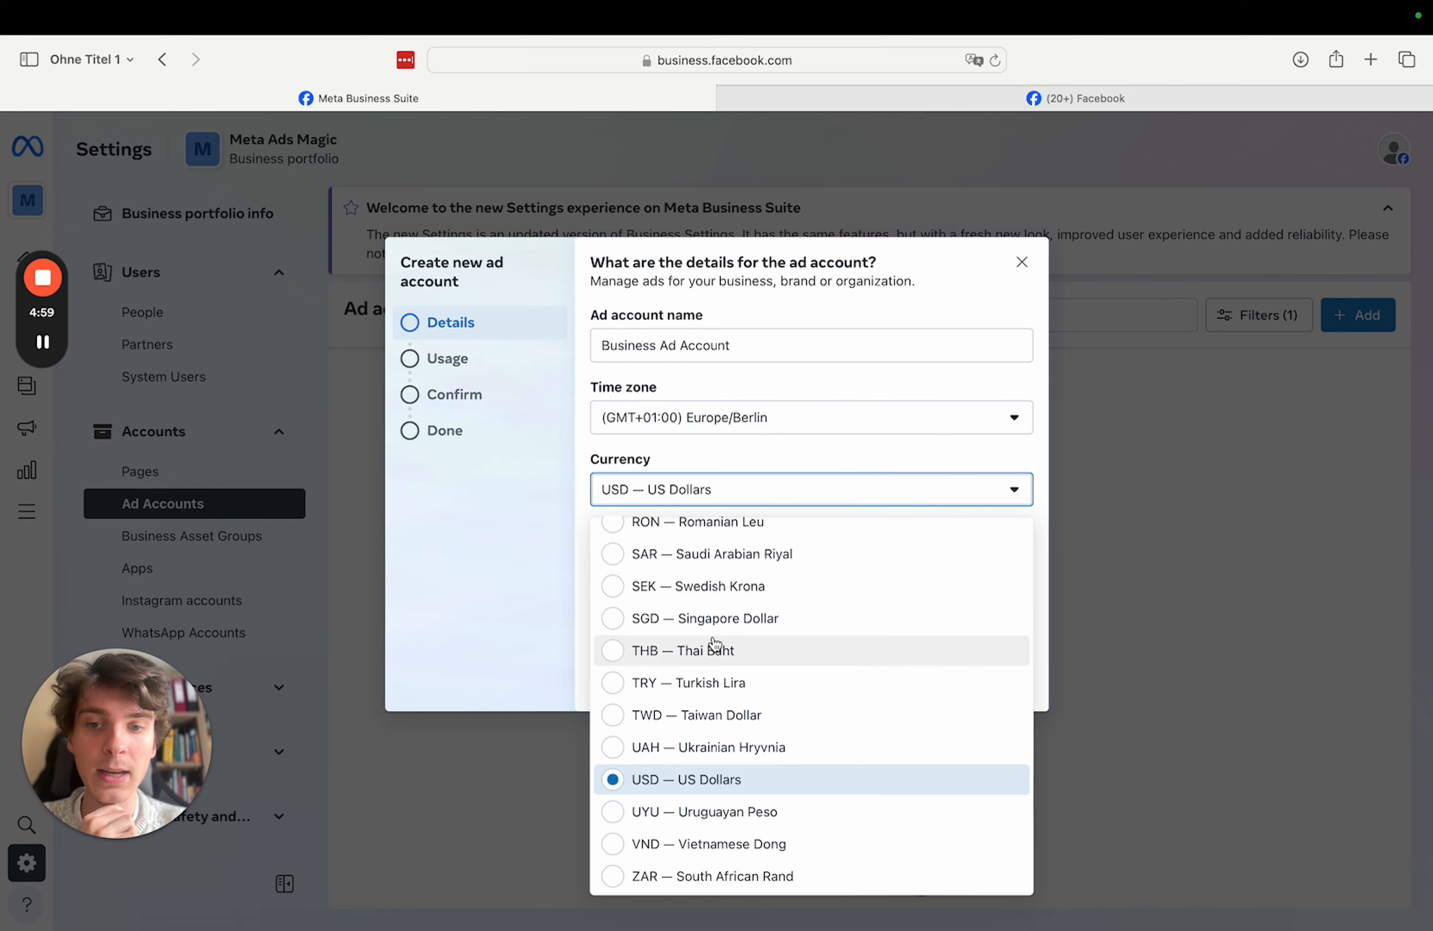
scroll(716, 738, "up", 3)
scroll(718, 570, "up", 15)
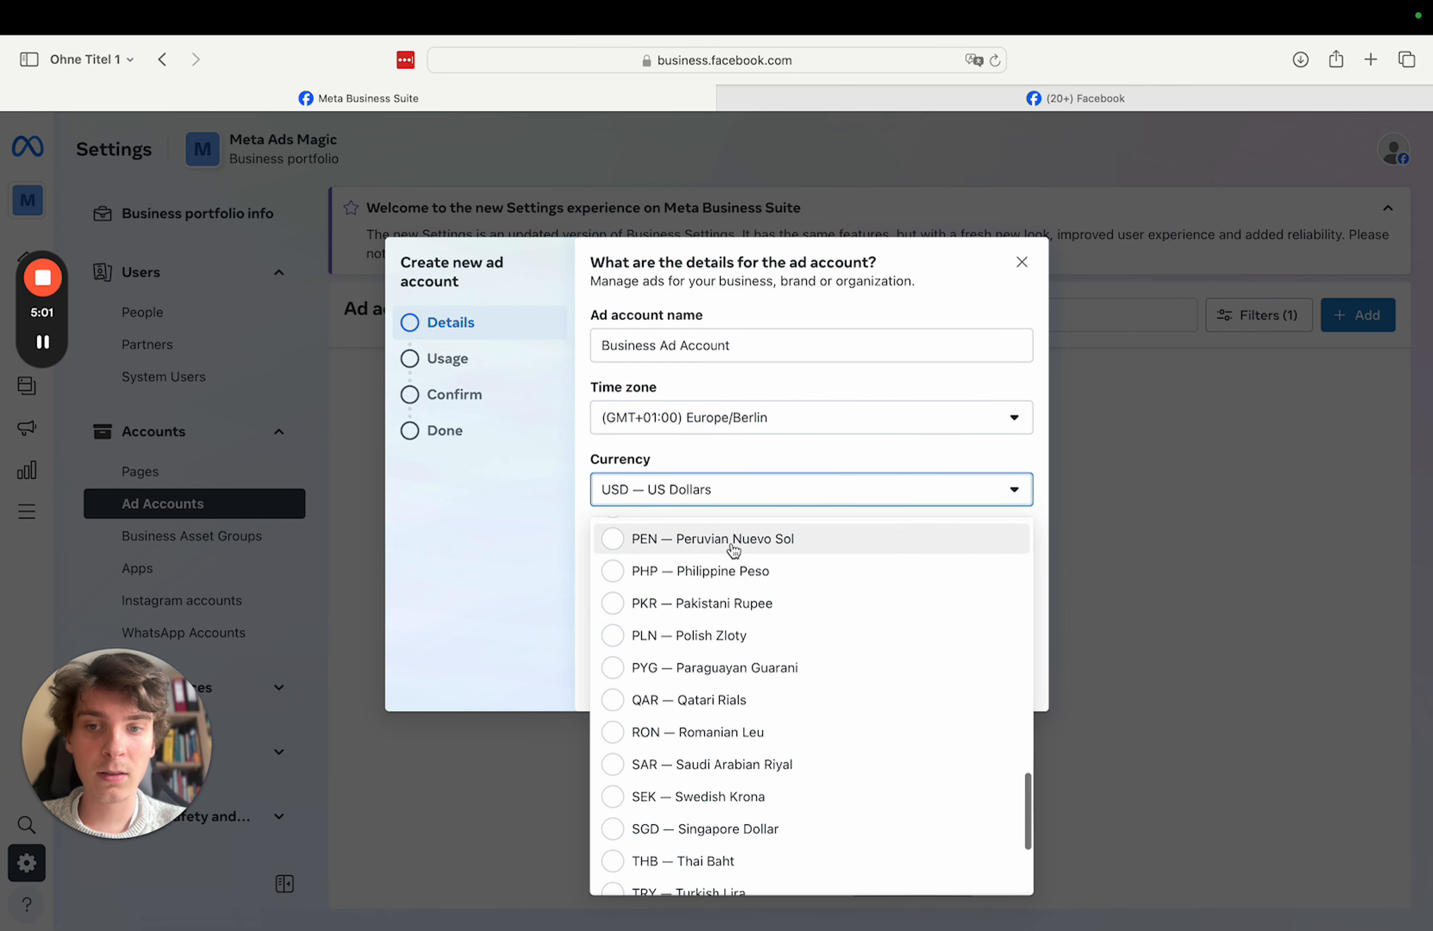
scroll(717, 569, "down", 10)
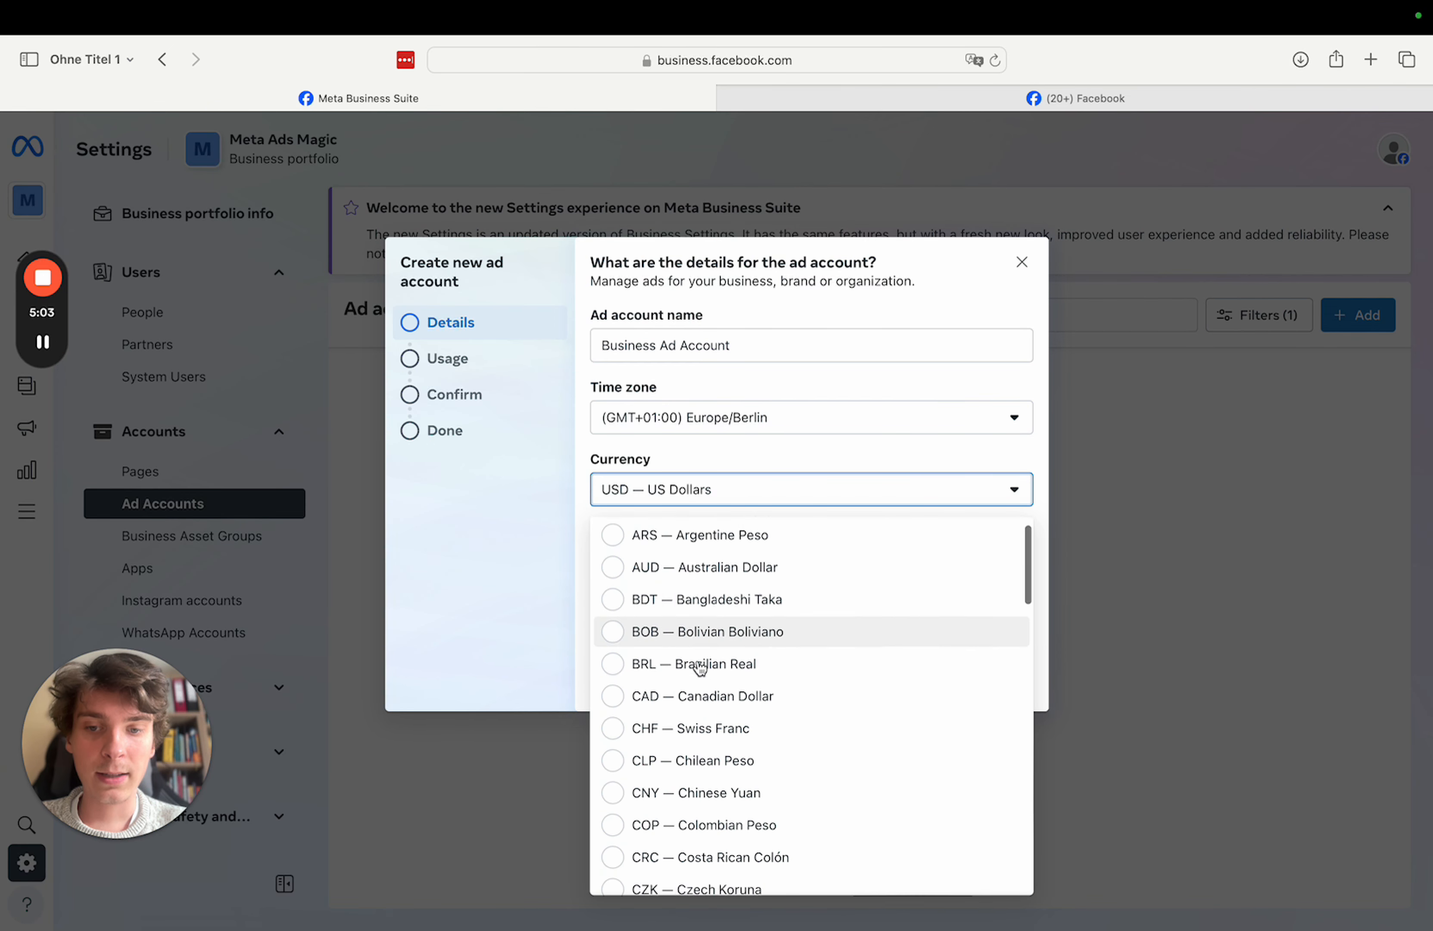
scroll(700, 668, "up", 3)
scroll(725, 562, "up", 5)
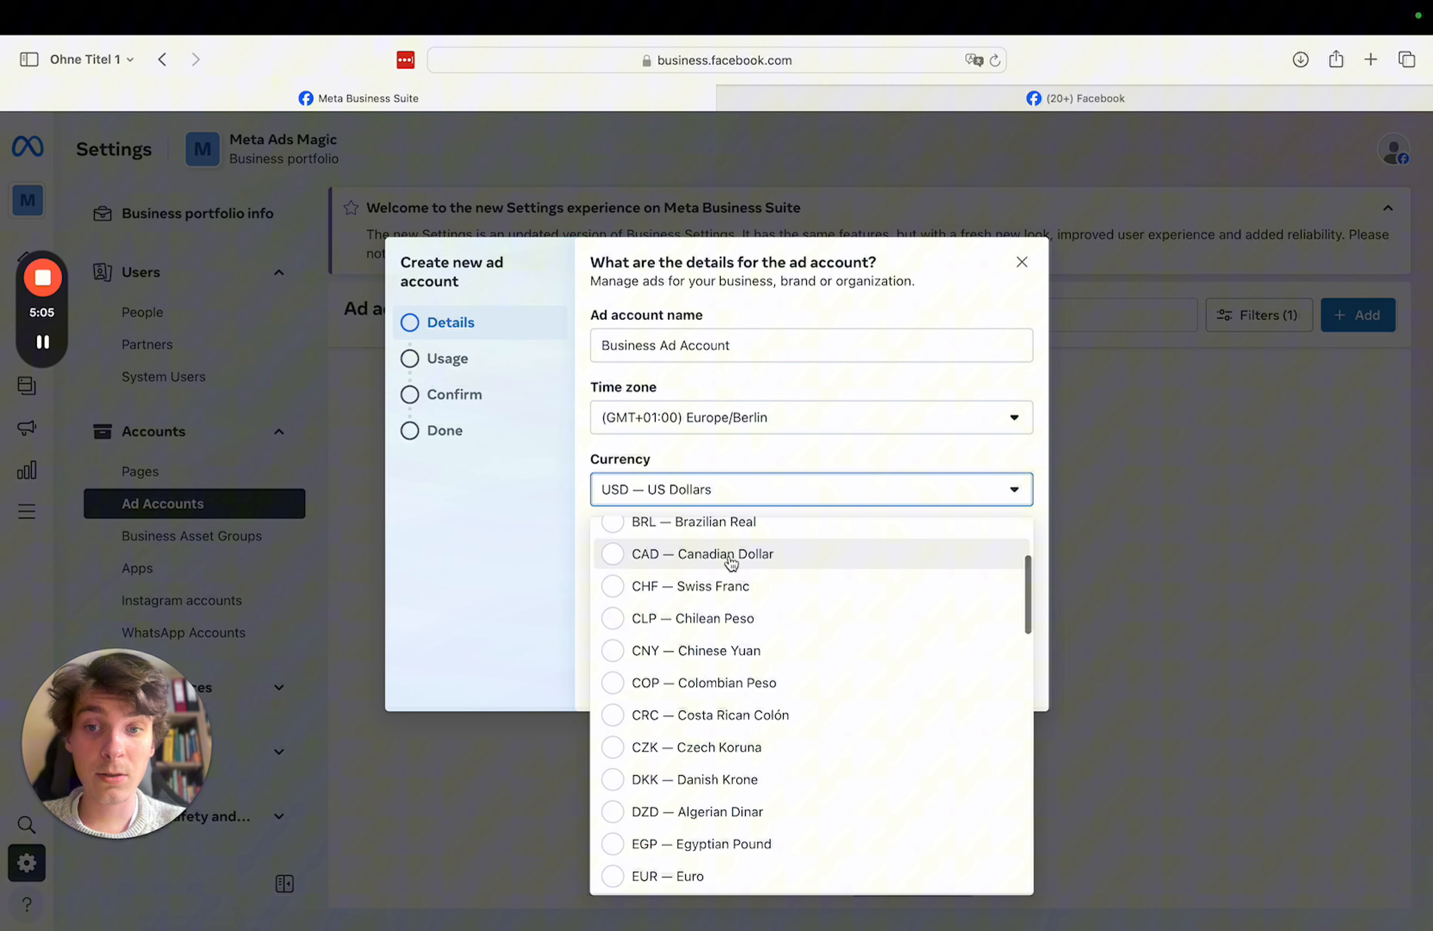
scroll(732, 593, "down", 5)
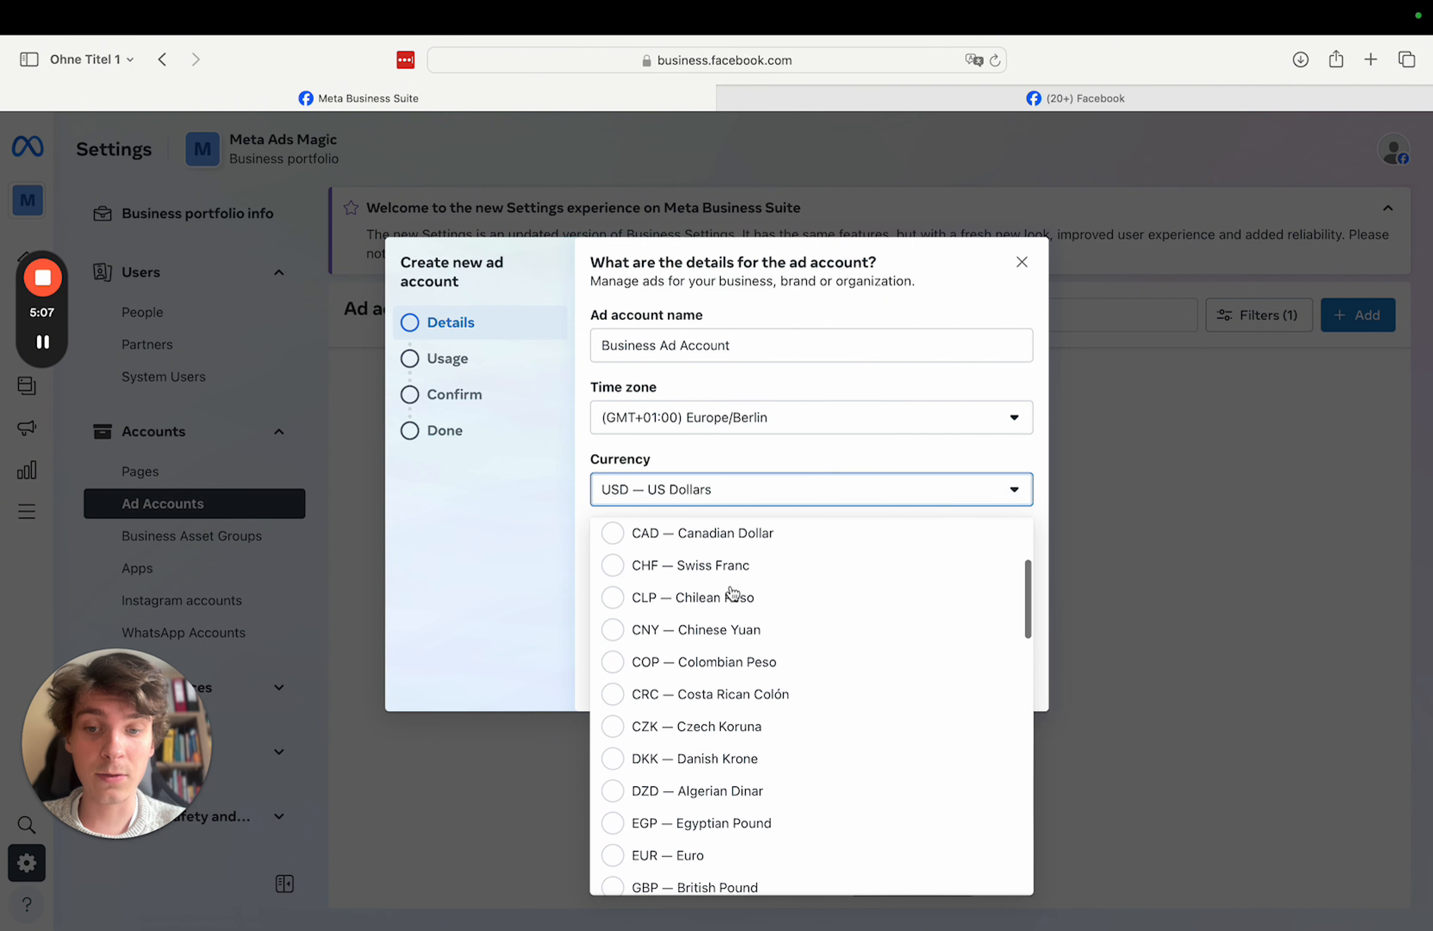
left_click(682, 838)
- Change the time zone to Europe/Zurich and continue to the usage step
left_click(786, 424)
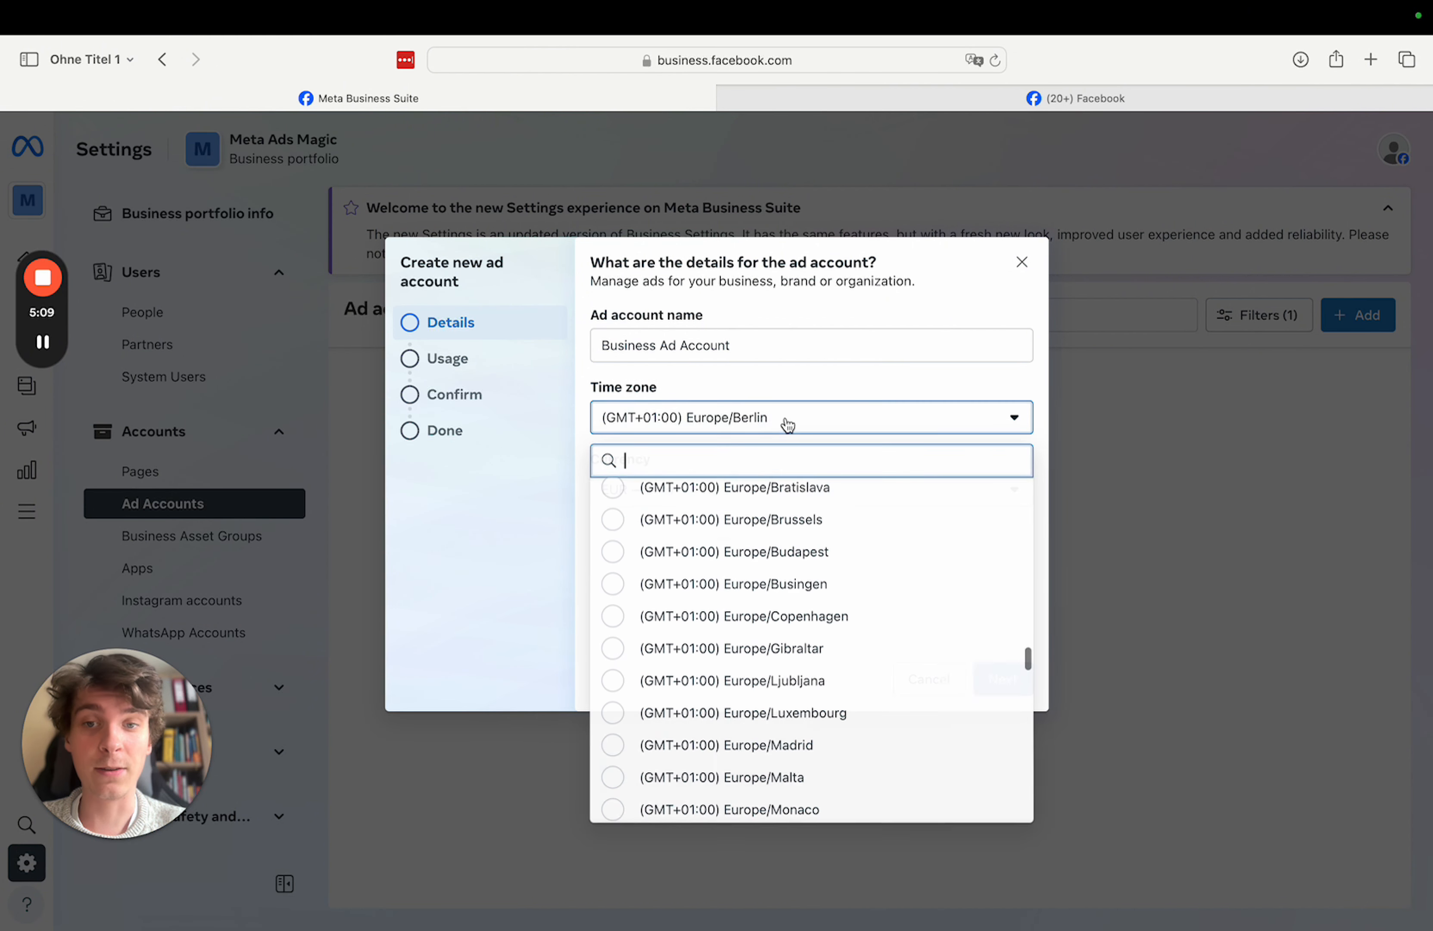
type("zurich")
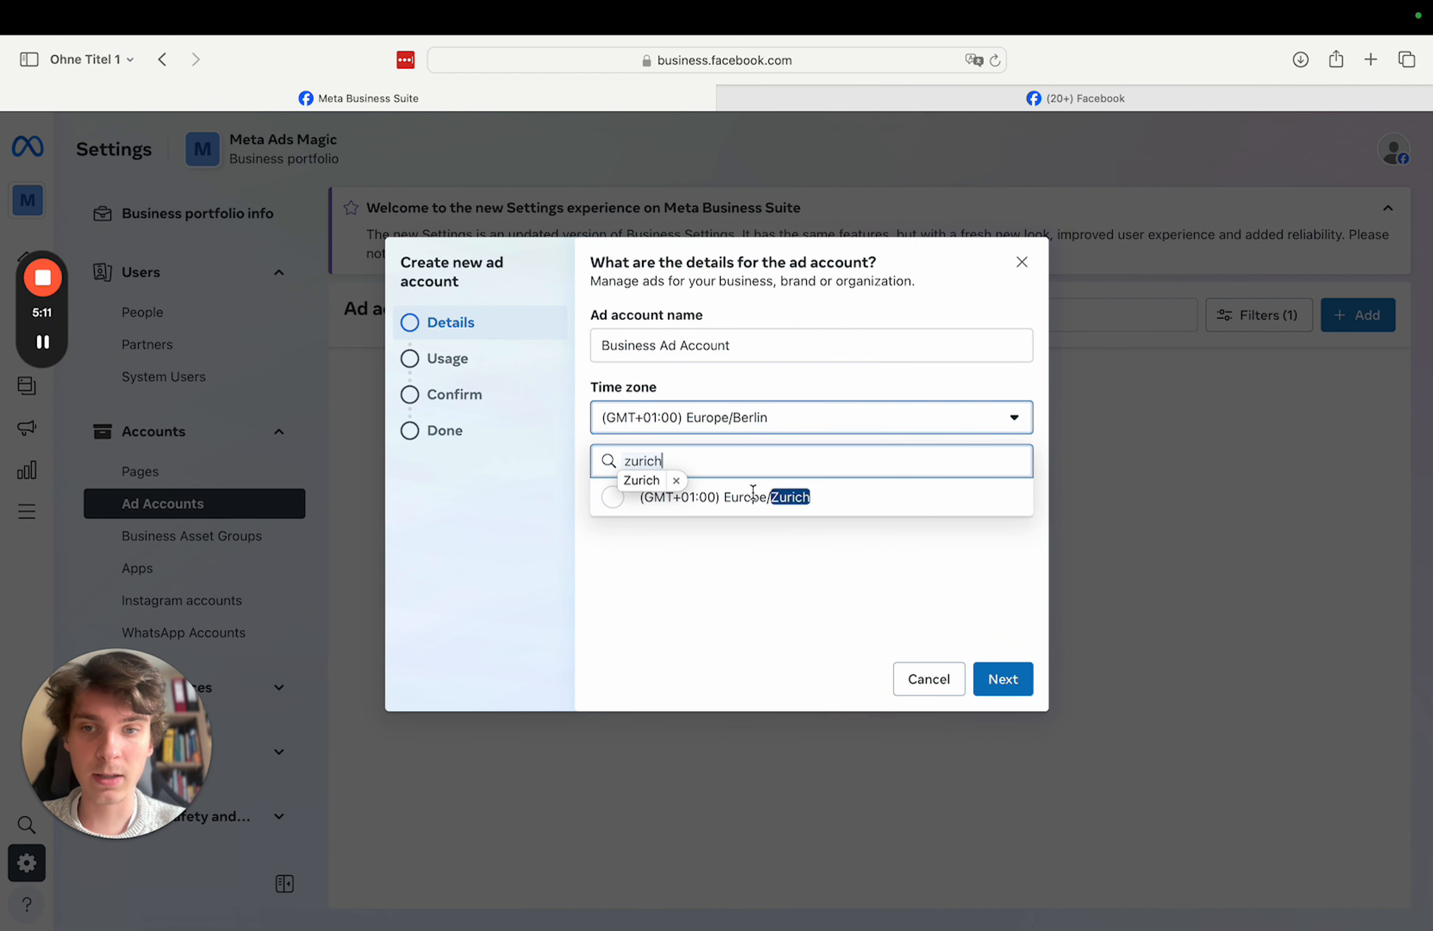
left_click(752, 494)
left_click(994, 677)
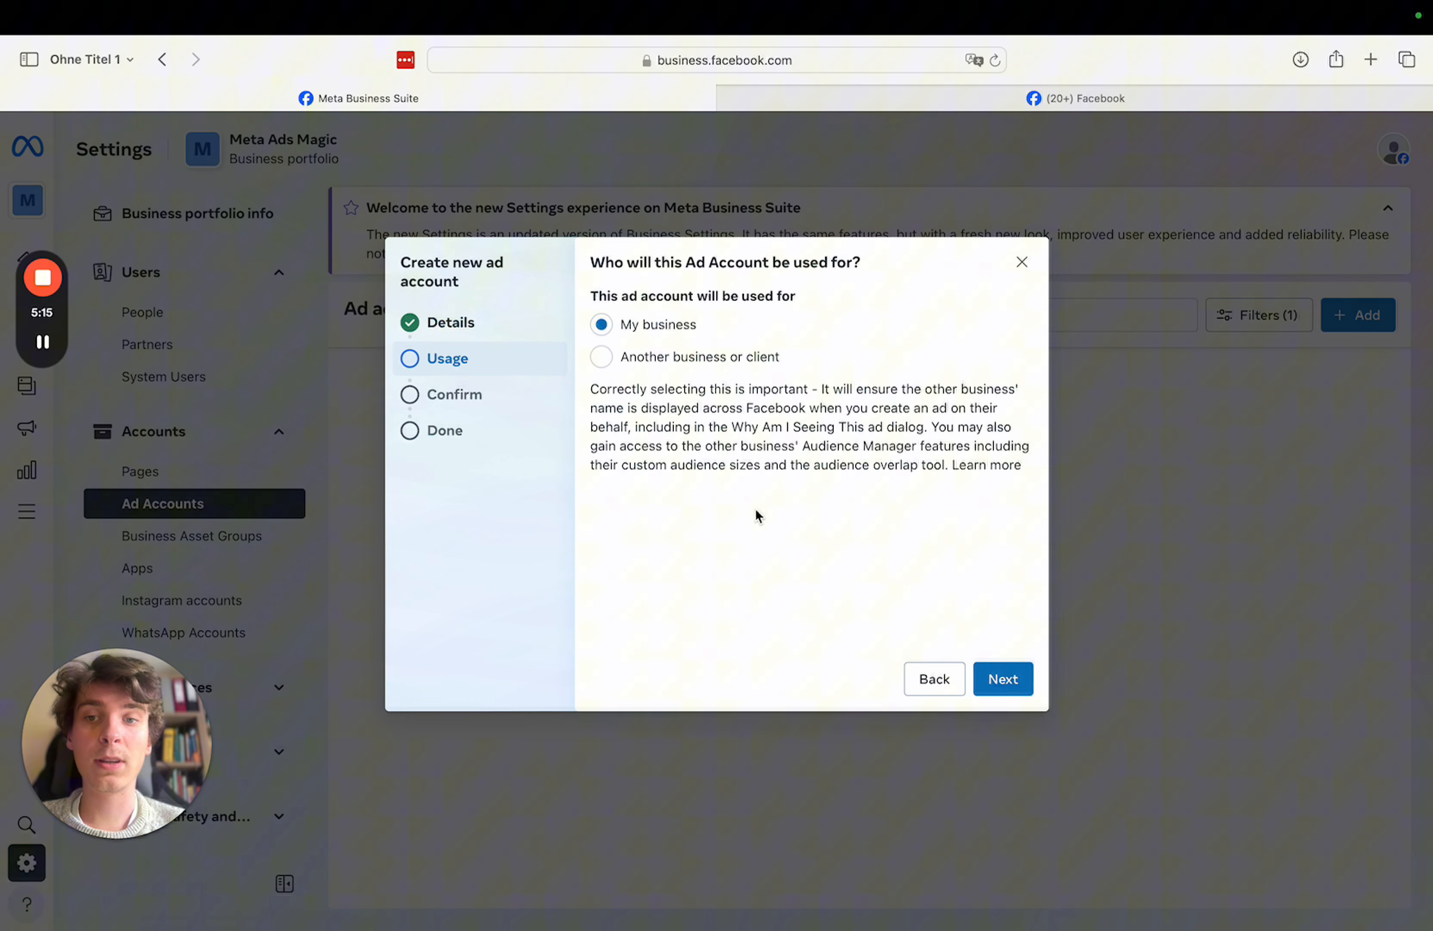
mouse_move(1025, 467)
left_mouse_down()
mouse_move(582, 396)
mouse_move(879, 420)
mouse_move(1029, 491)
mouse_move(592, 411)
mouse_move(587, 396)
mouse_move(1030, 515)
mouse_move(584, 396)
mouse_move(602, 390)
mouse_move(595, 251)
mouse_move(1041, 488)
left_mouse_up()
left_click(596, 385)
left_click(1029, 488)
left_click(595, 390)
left_click(1030, 515)
left_click(594, 390)
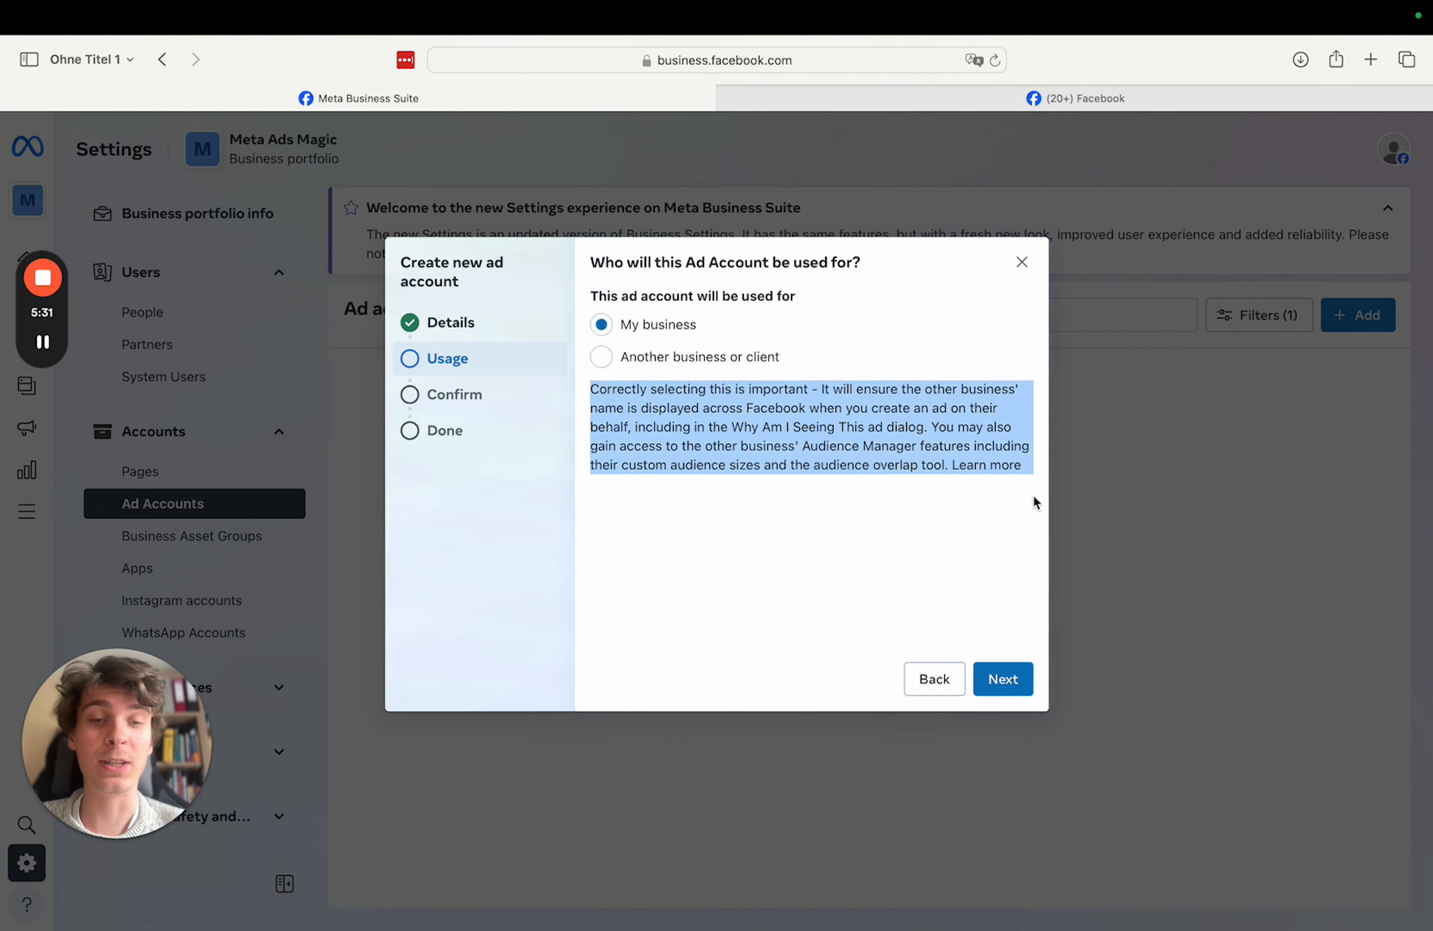
left_click(1003, 543)
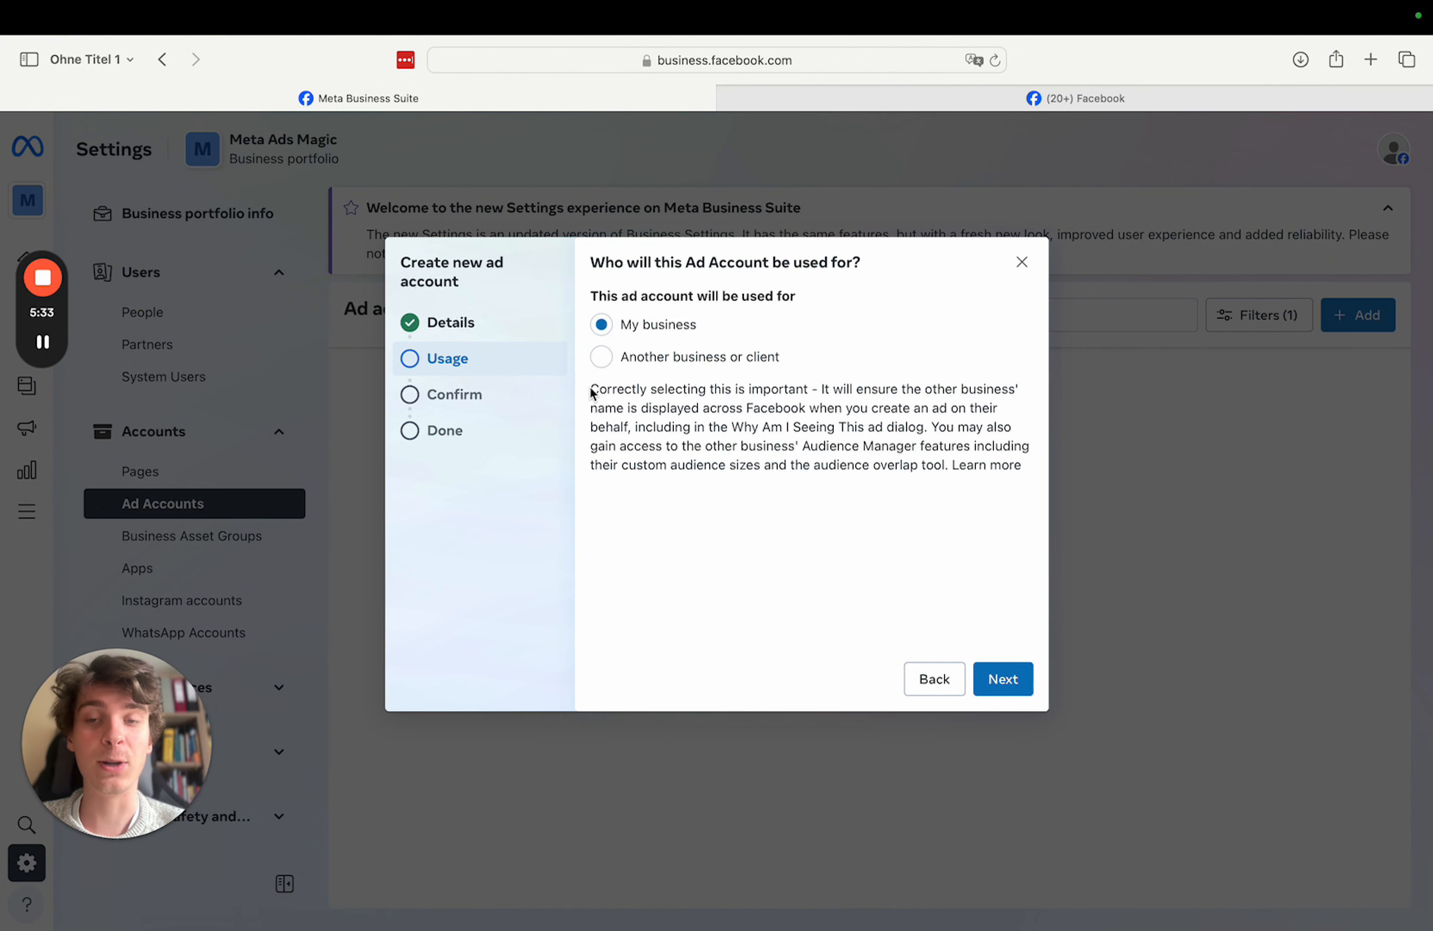
mouse_move(592, 392)
left_mouse_down()
mouse_move(825, 448)
mouse_move(1031, 467)
mouse_move(1035, 500)
mouse_move(590, 381)
left_mouse_up()
left_click(1034, 500)
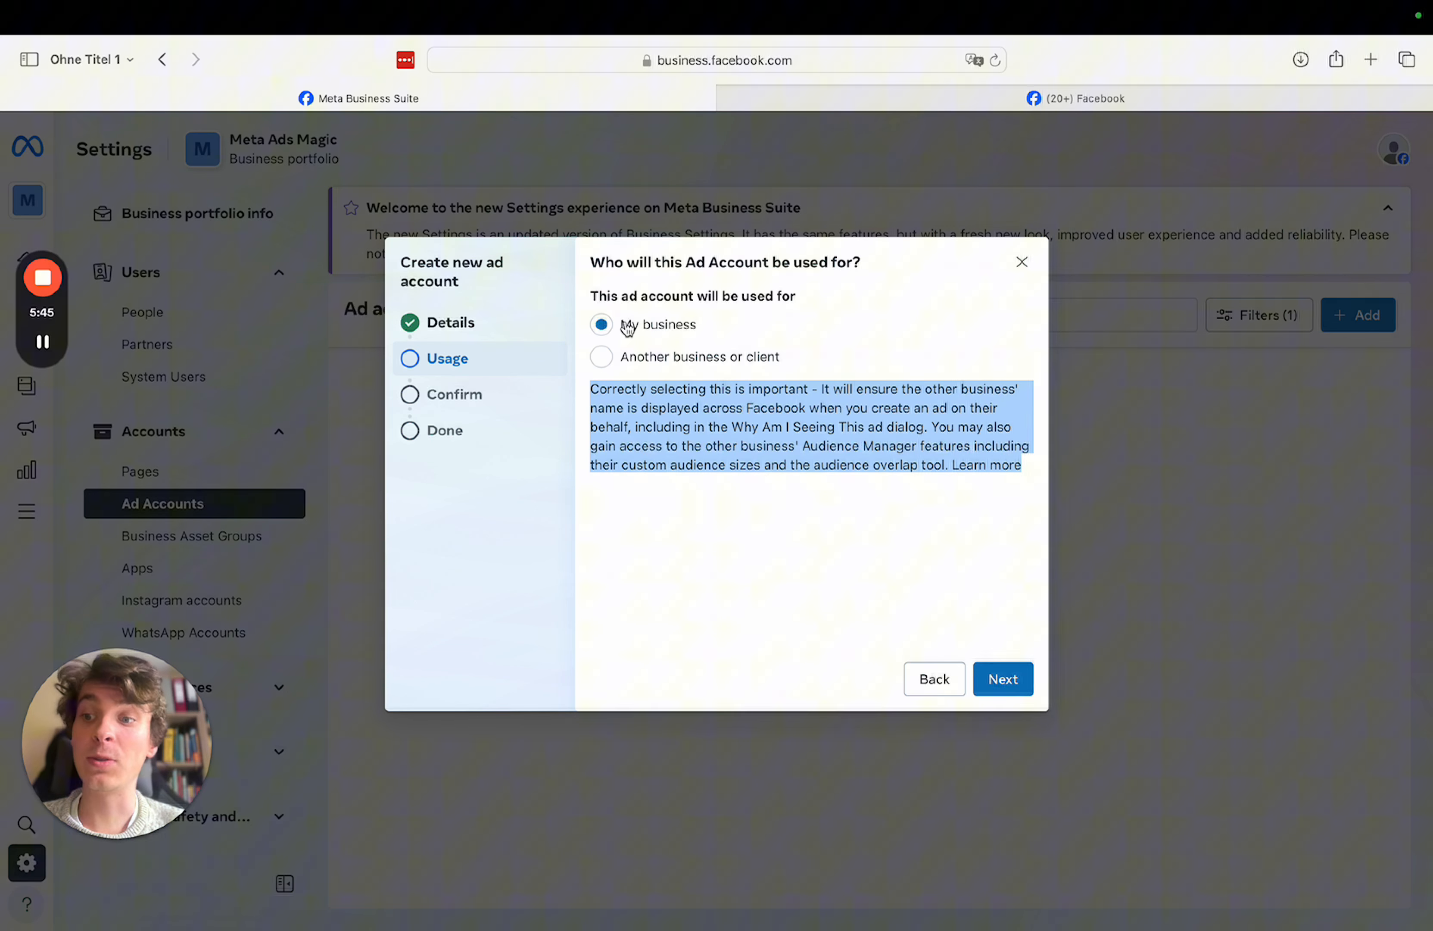
left_click(1004, 679)
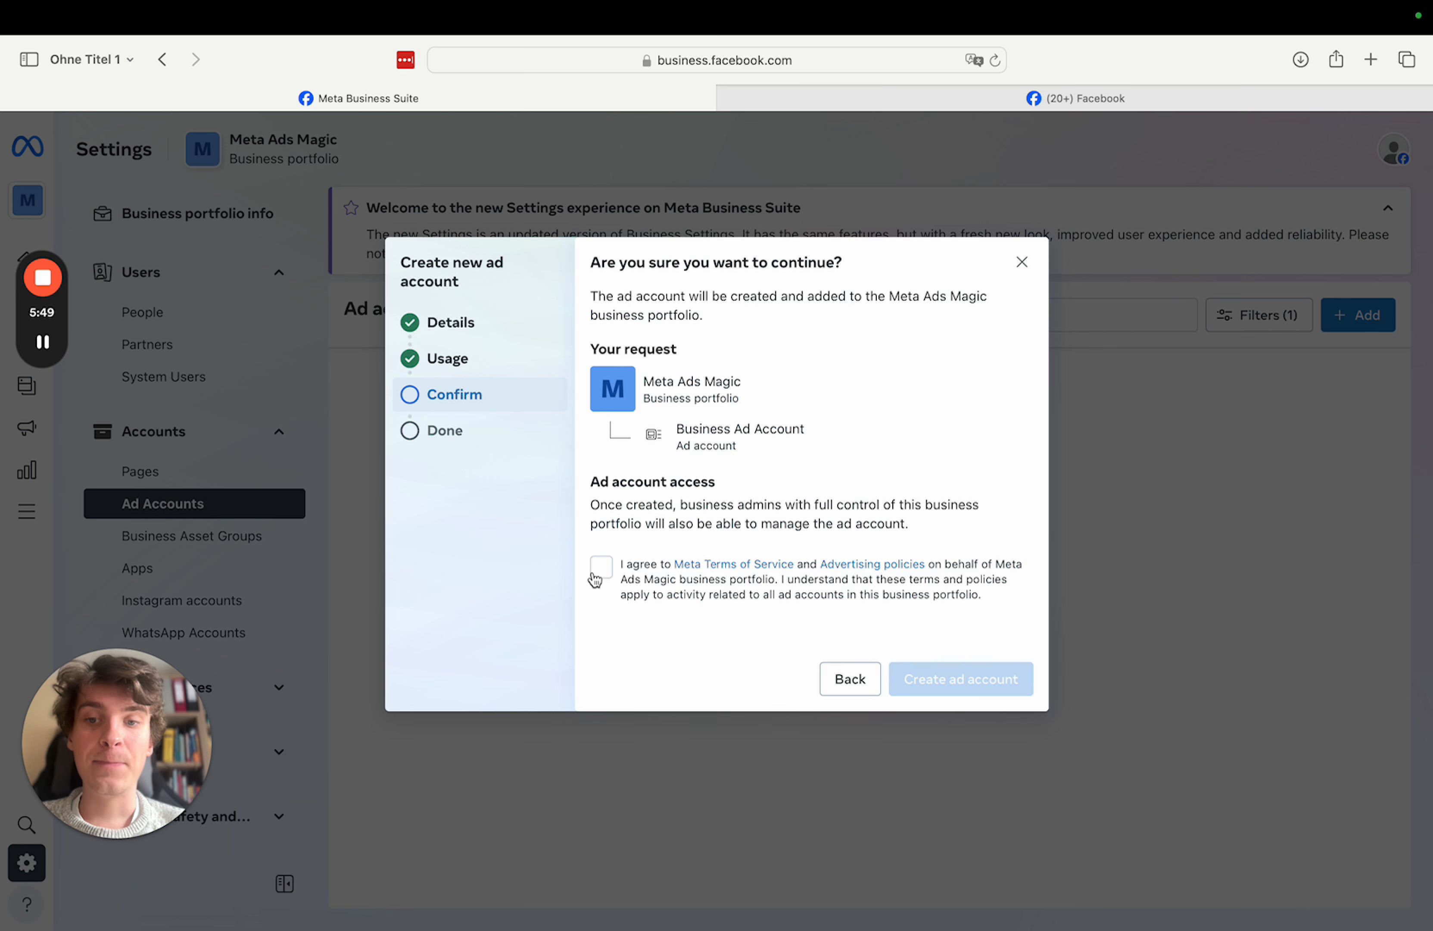
- Agree to Meta's Terms of Service and create Business Ad Account
left_click(601, 571)
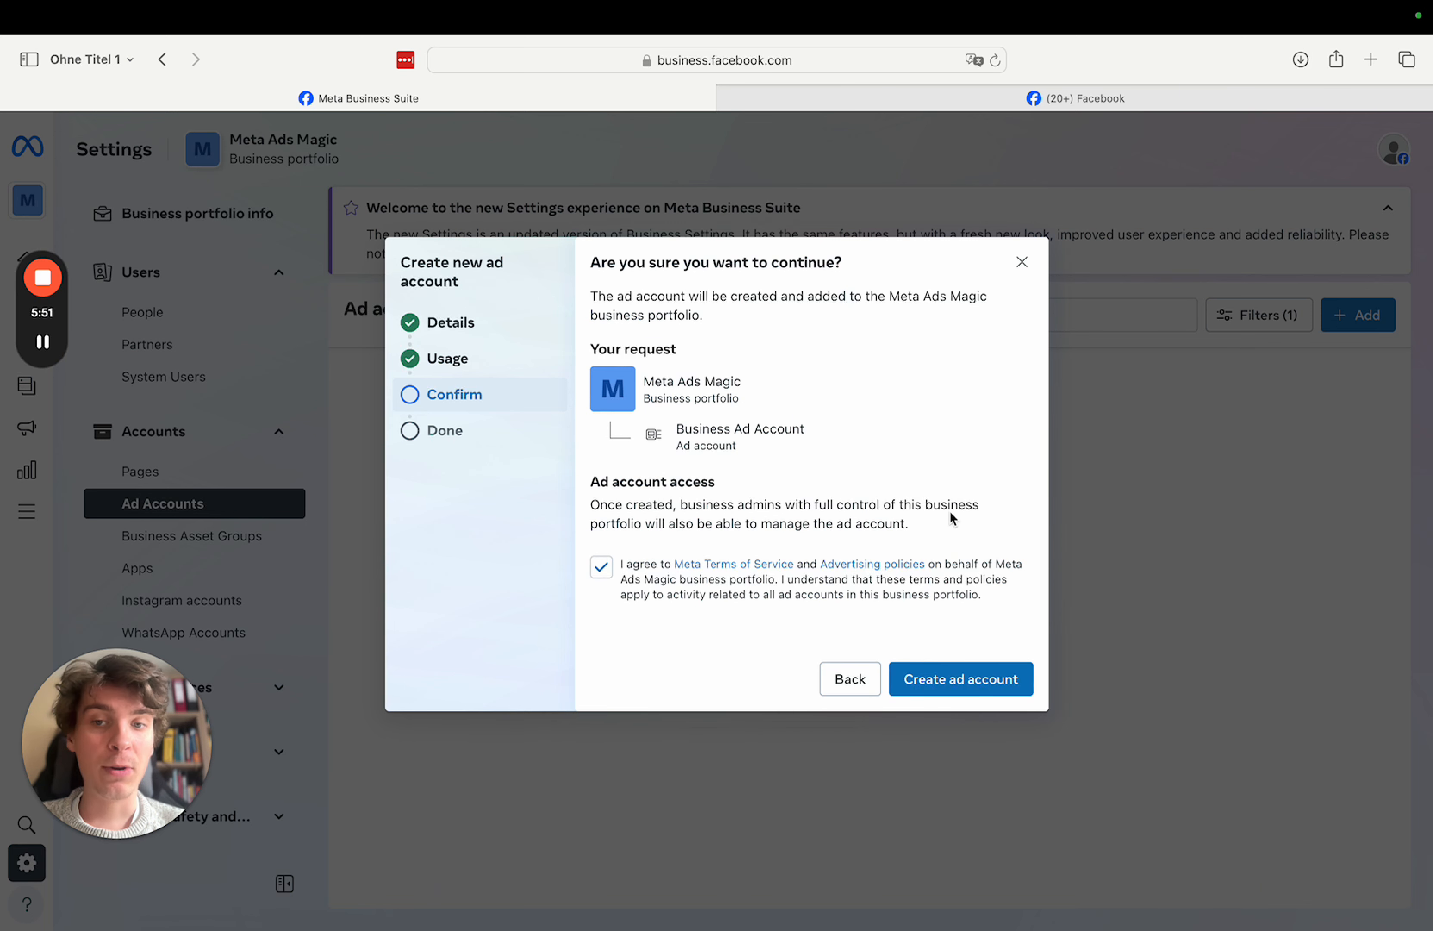
left_click(982, 689)
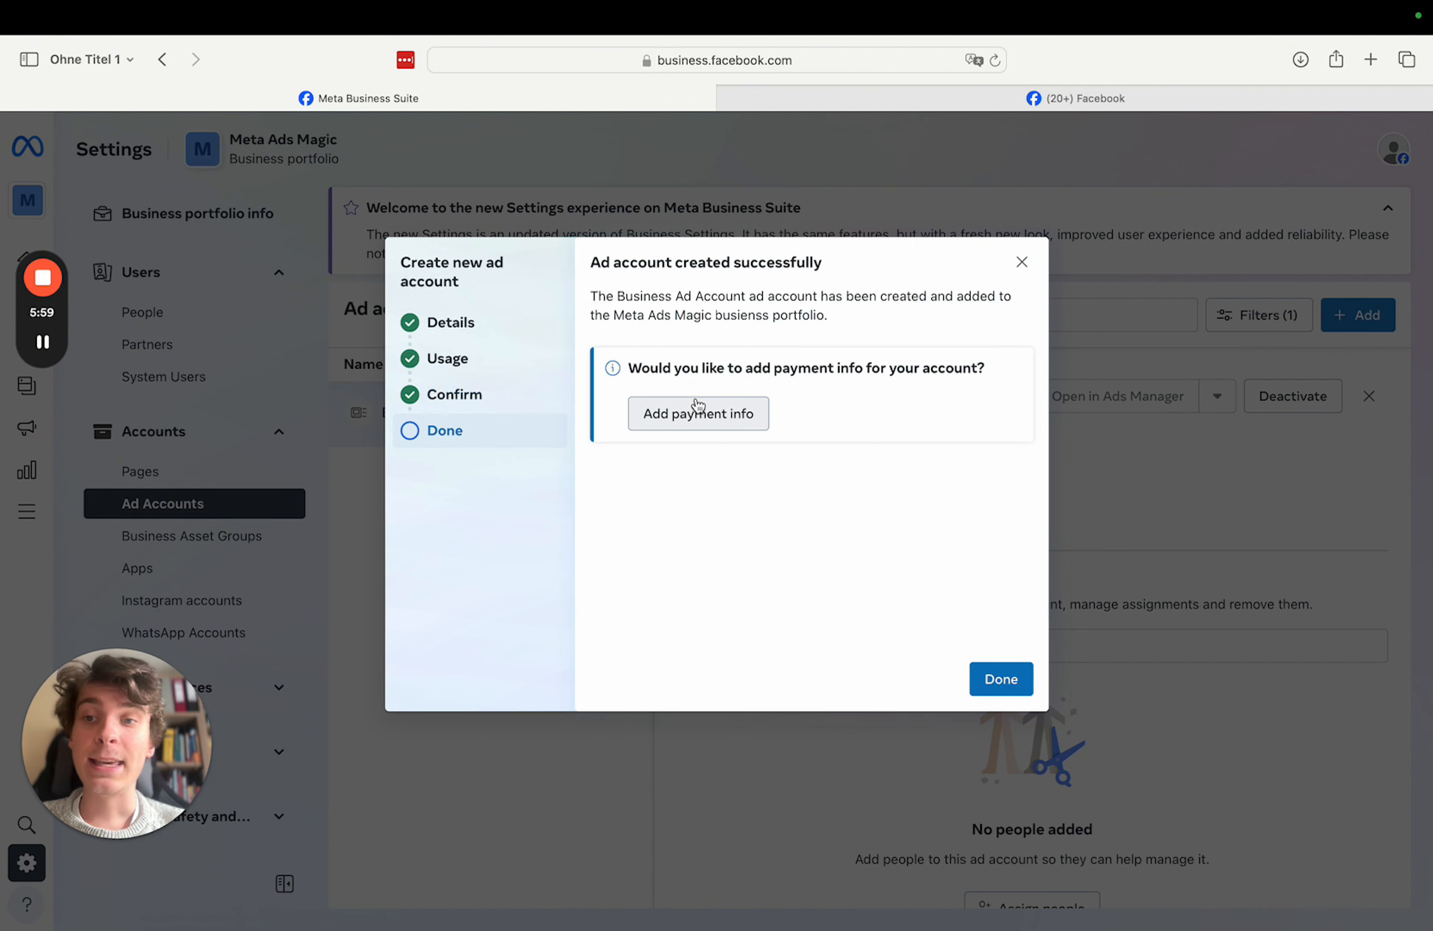
- Begin payment setup with Germany/Euro and debit or credit card, then close without adding a card
left_click(702, 415)
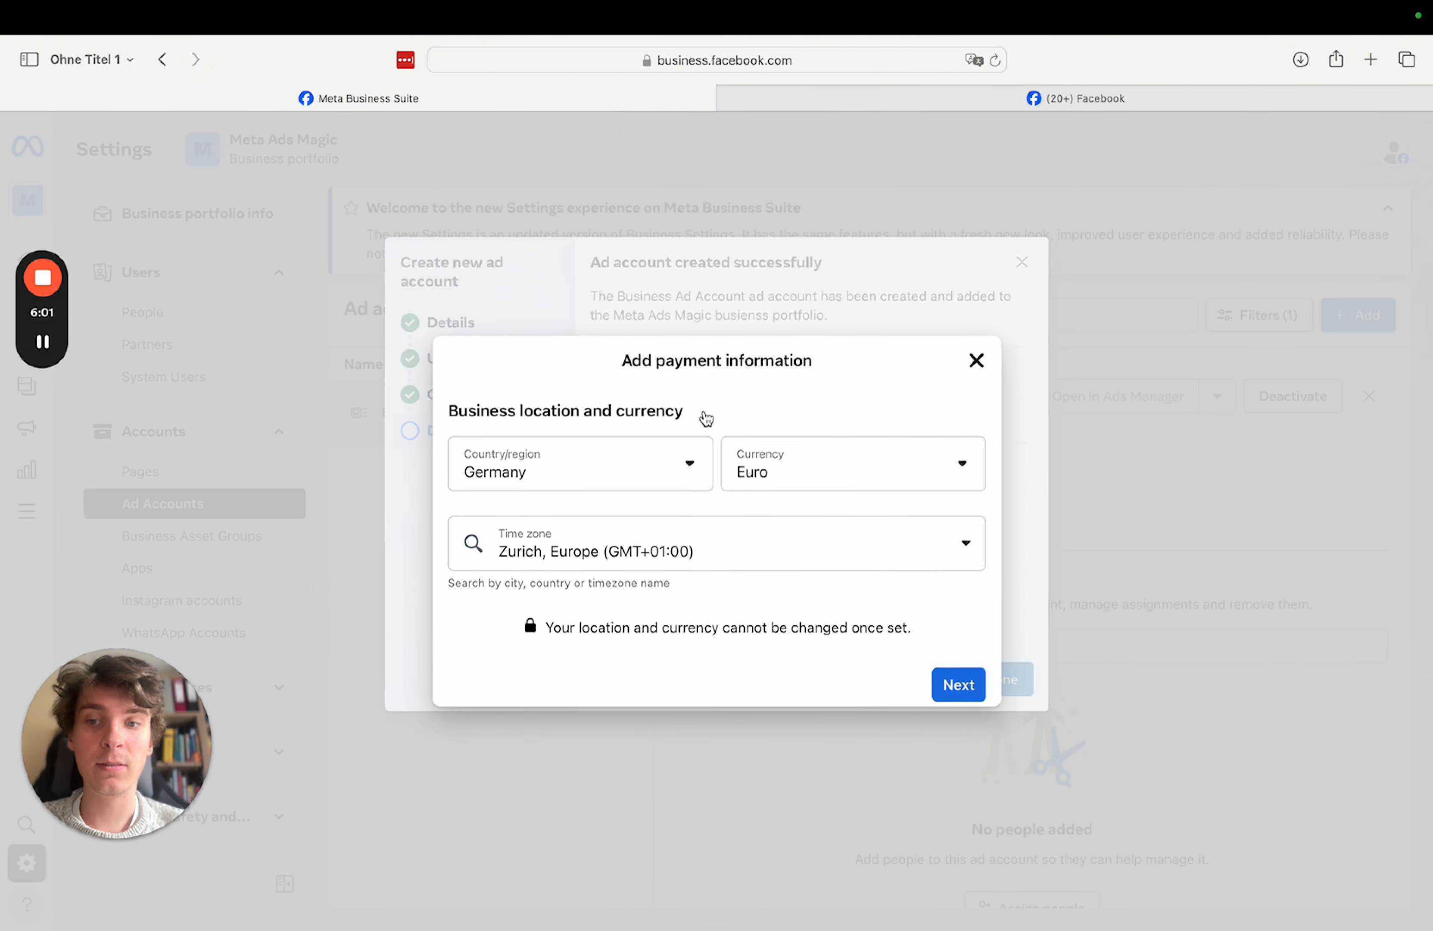
left_click(960, 692)
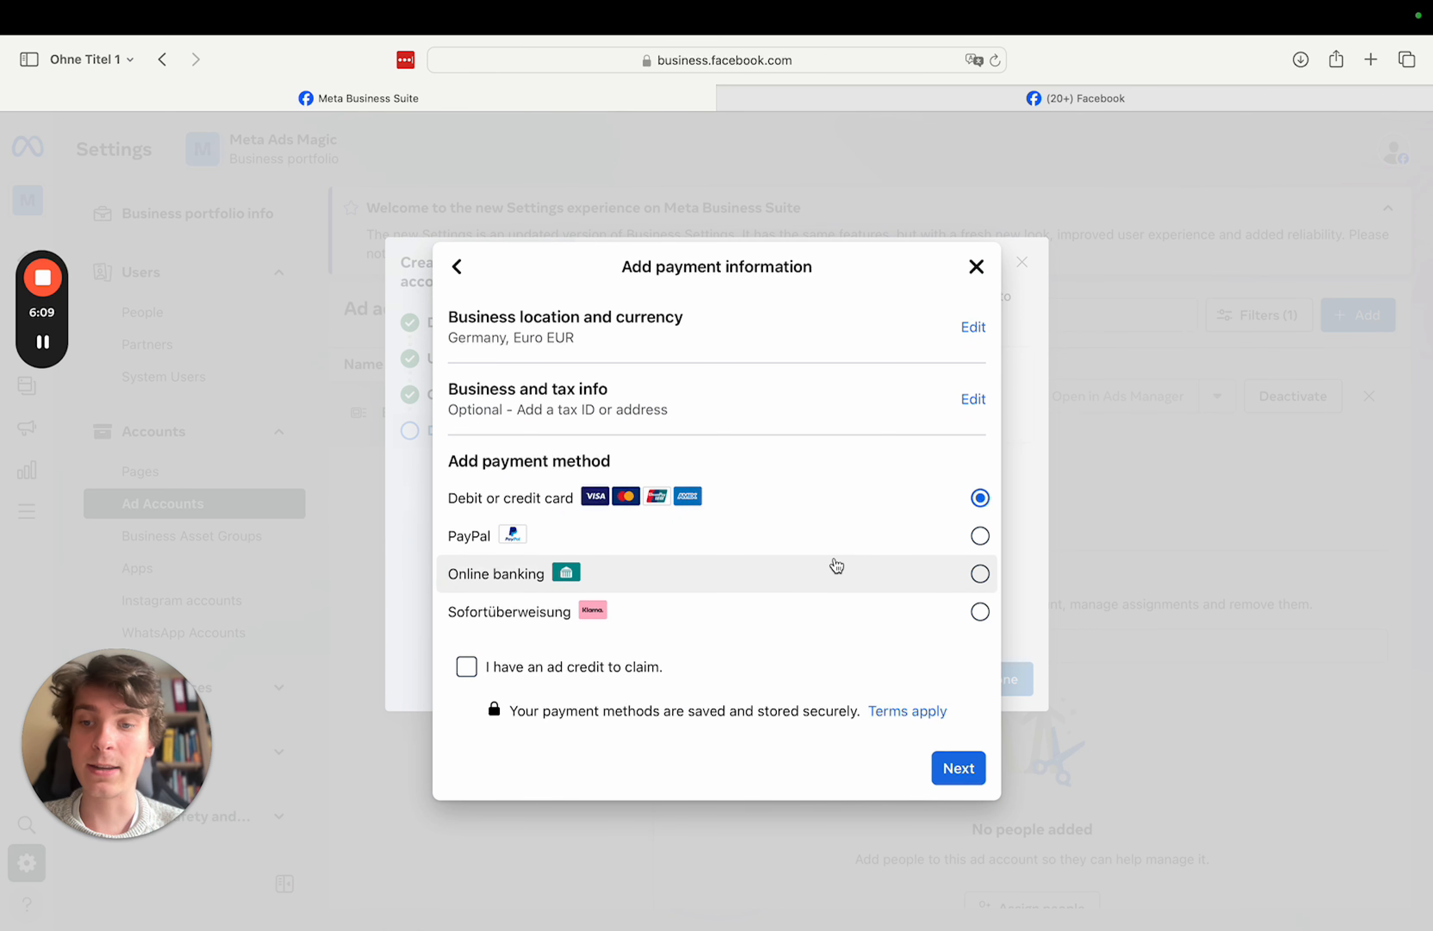
left_click(956, 779)
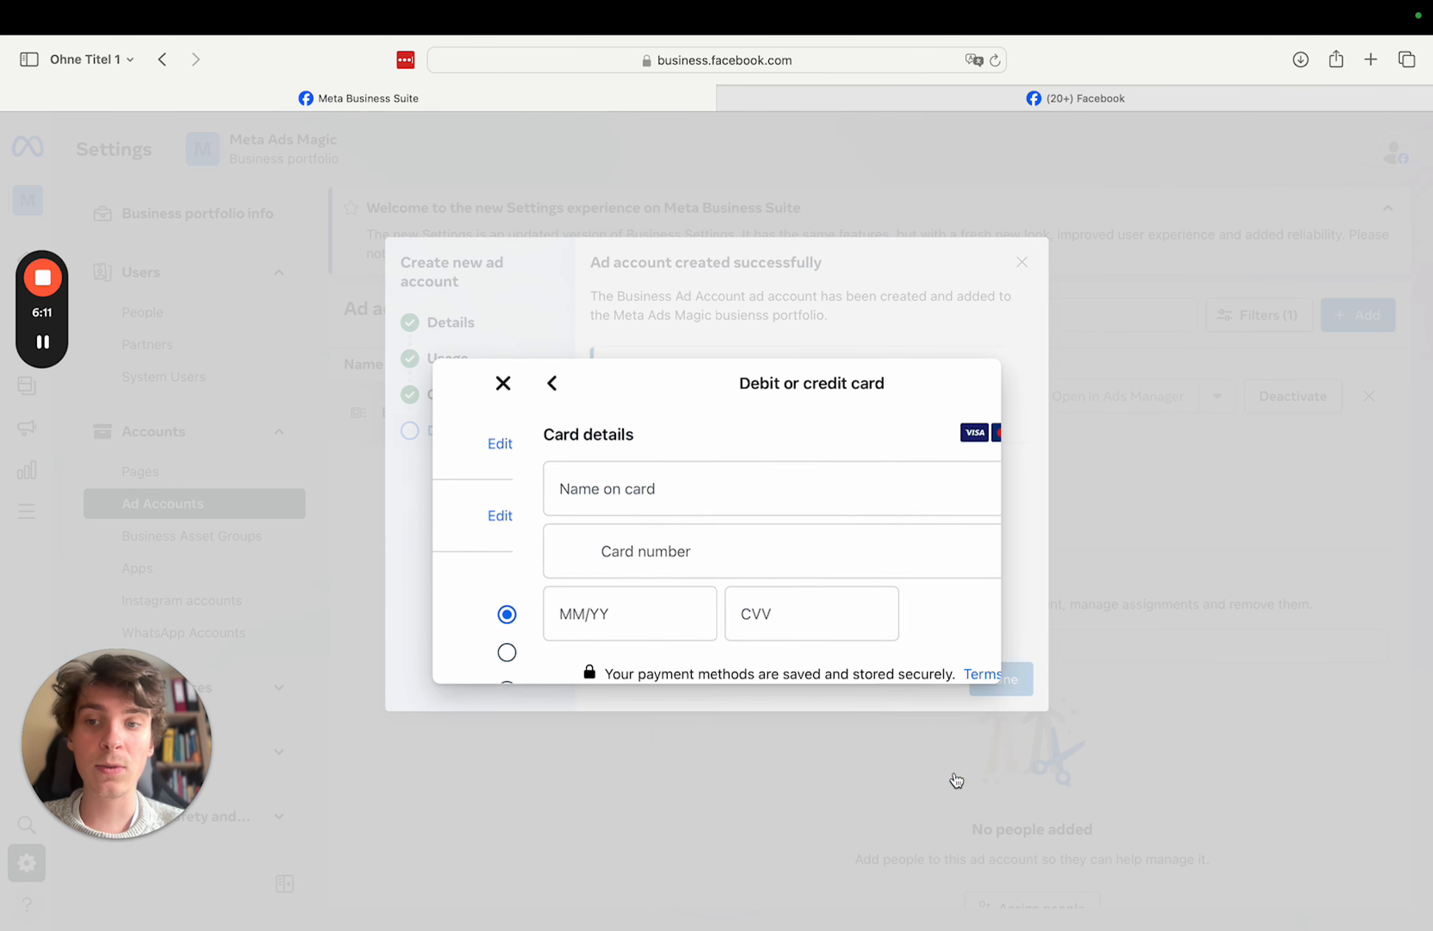
left_click(663, 459)
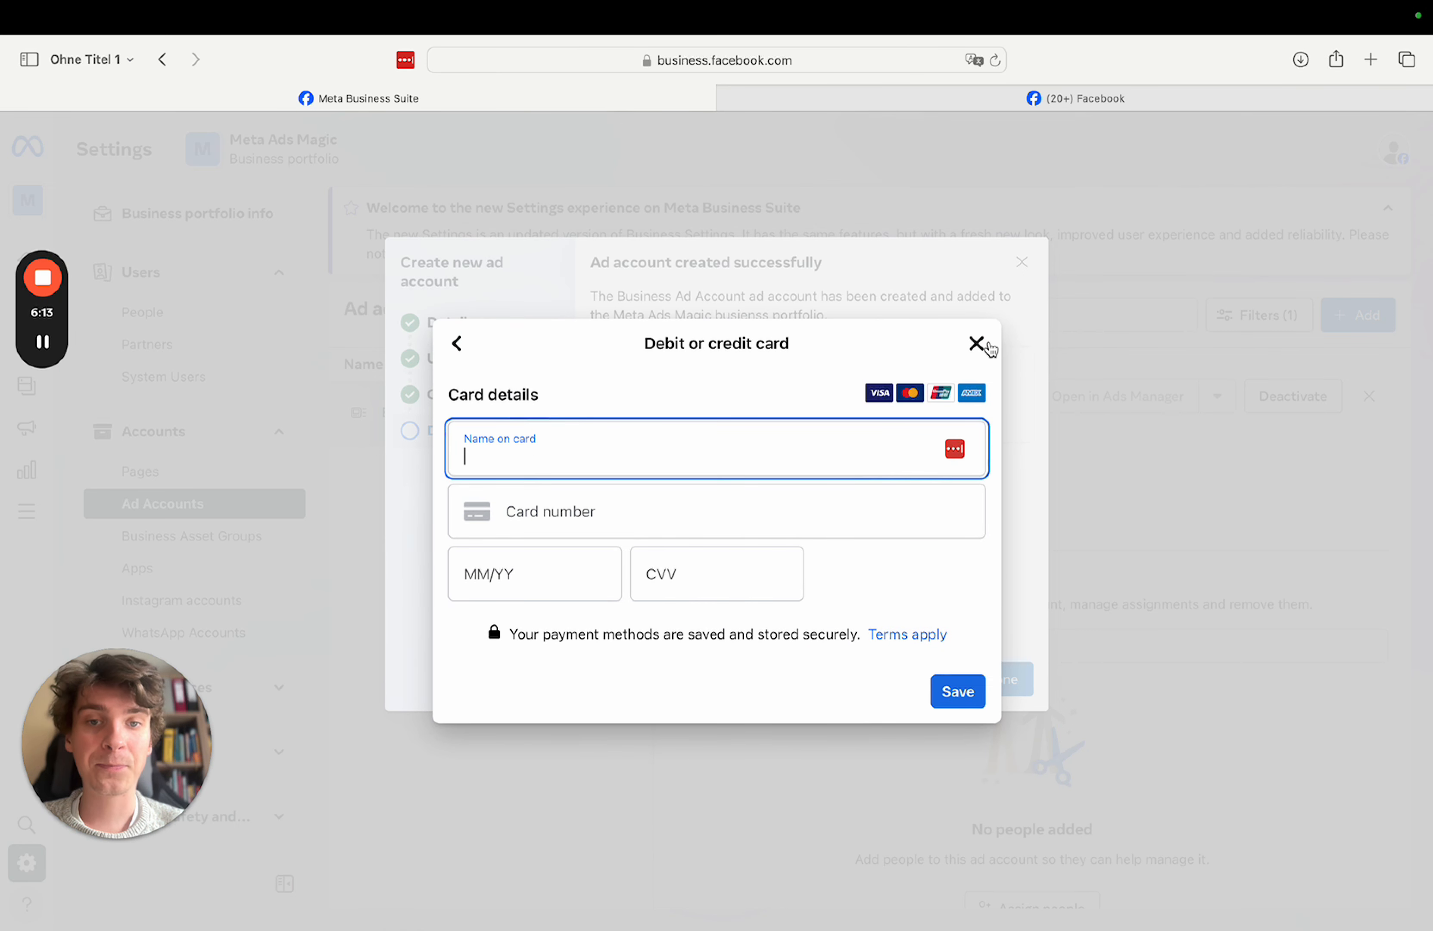
left_click(966, 401)
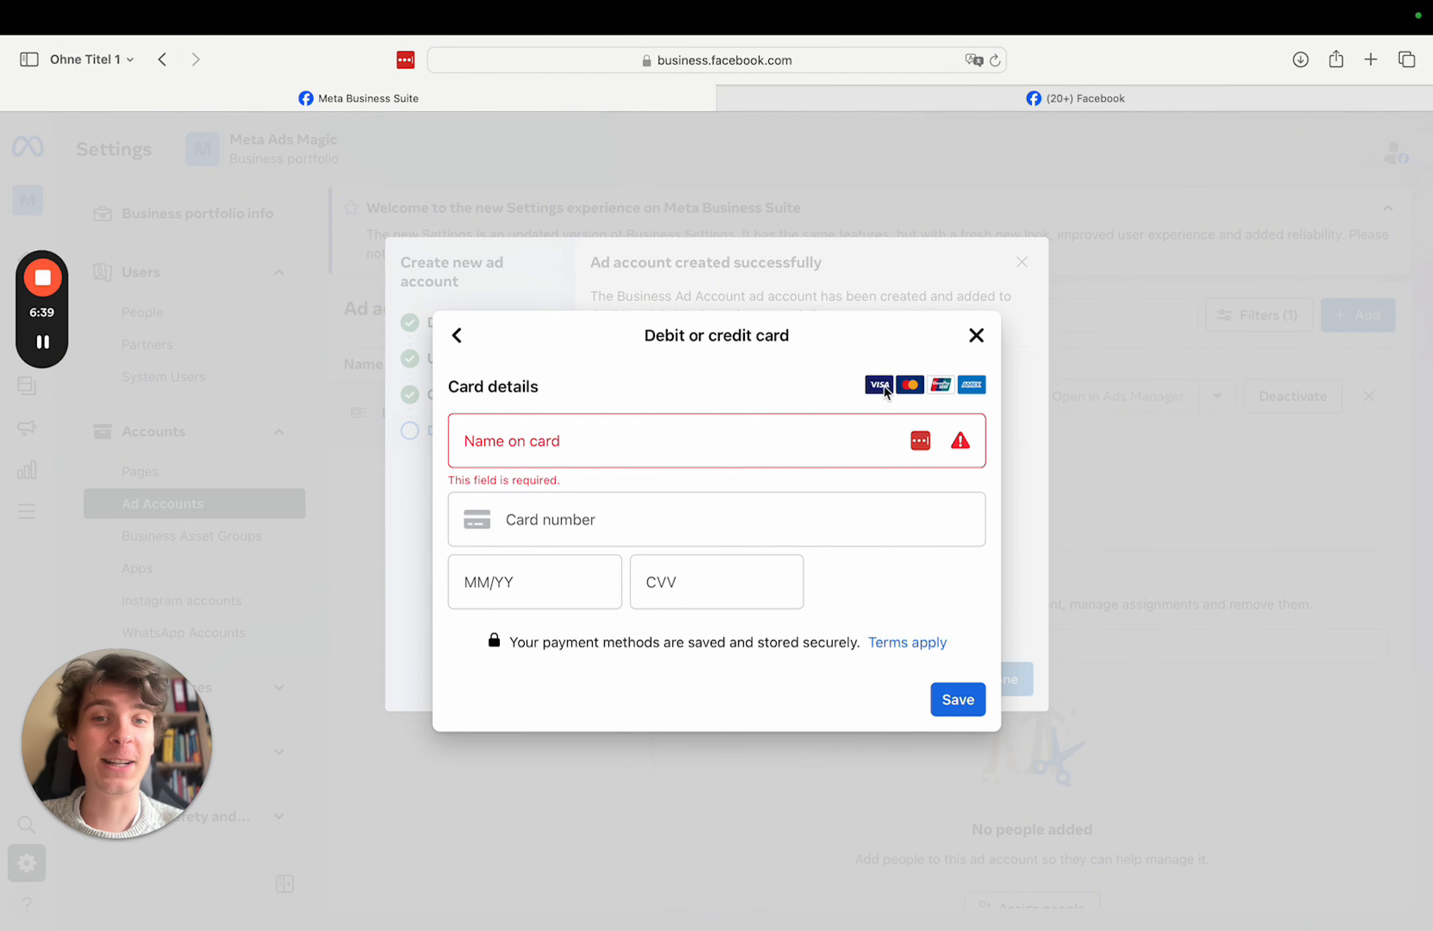
left_click(977, 337)
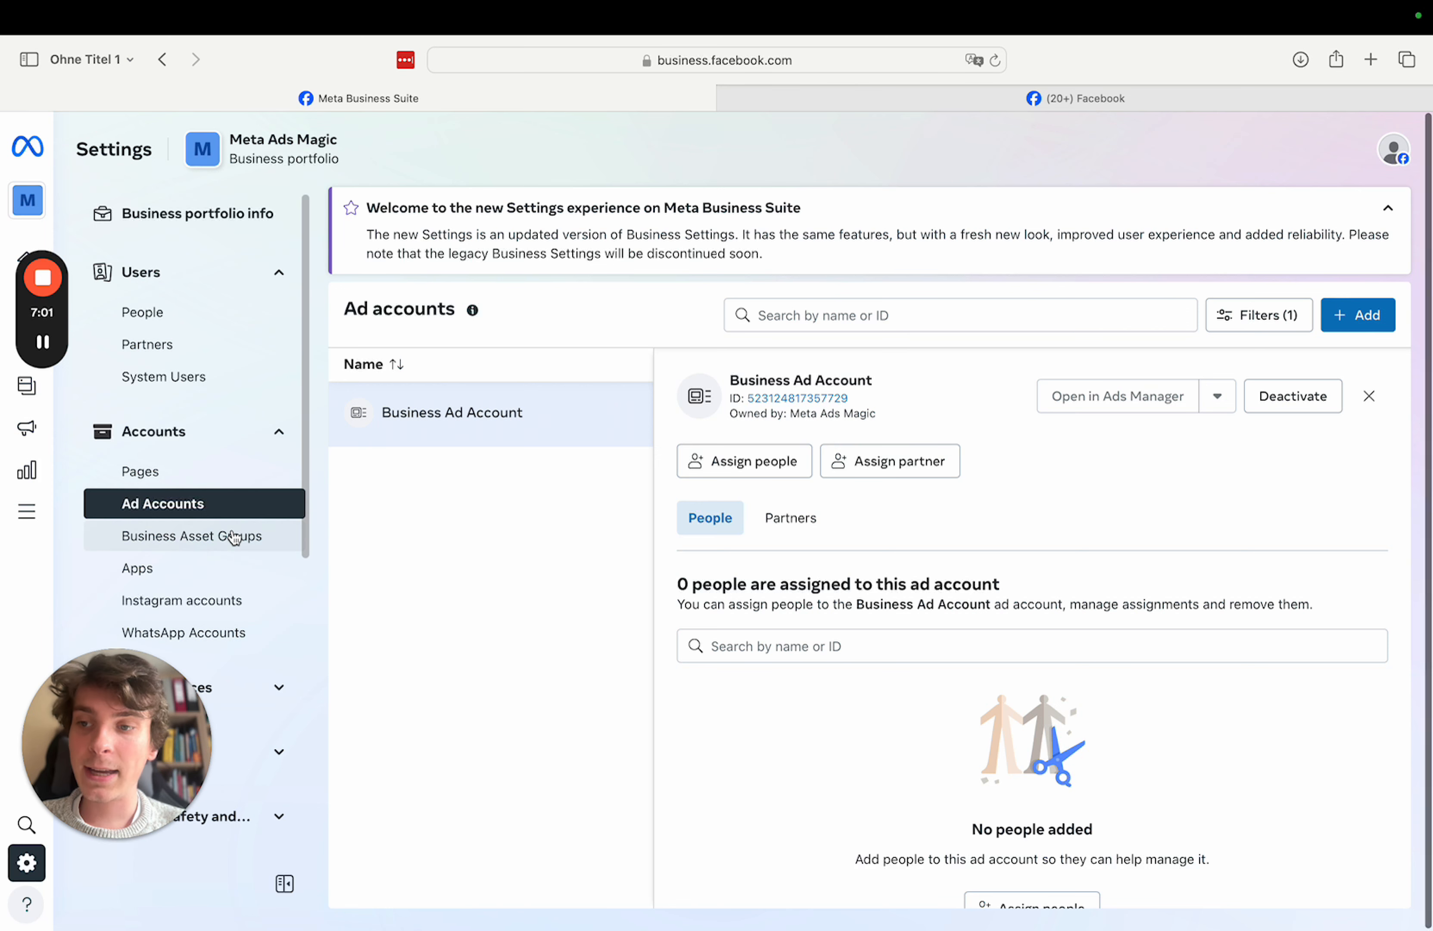
- Switch to the portfolio's Pages section and open the options for adding a Facebook Page
scroll(230, 520, "down", 1)
left_click(158, 440)
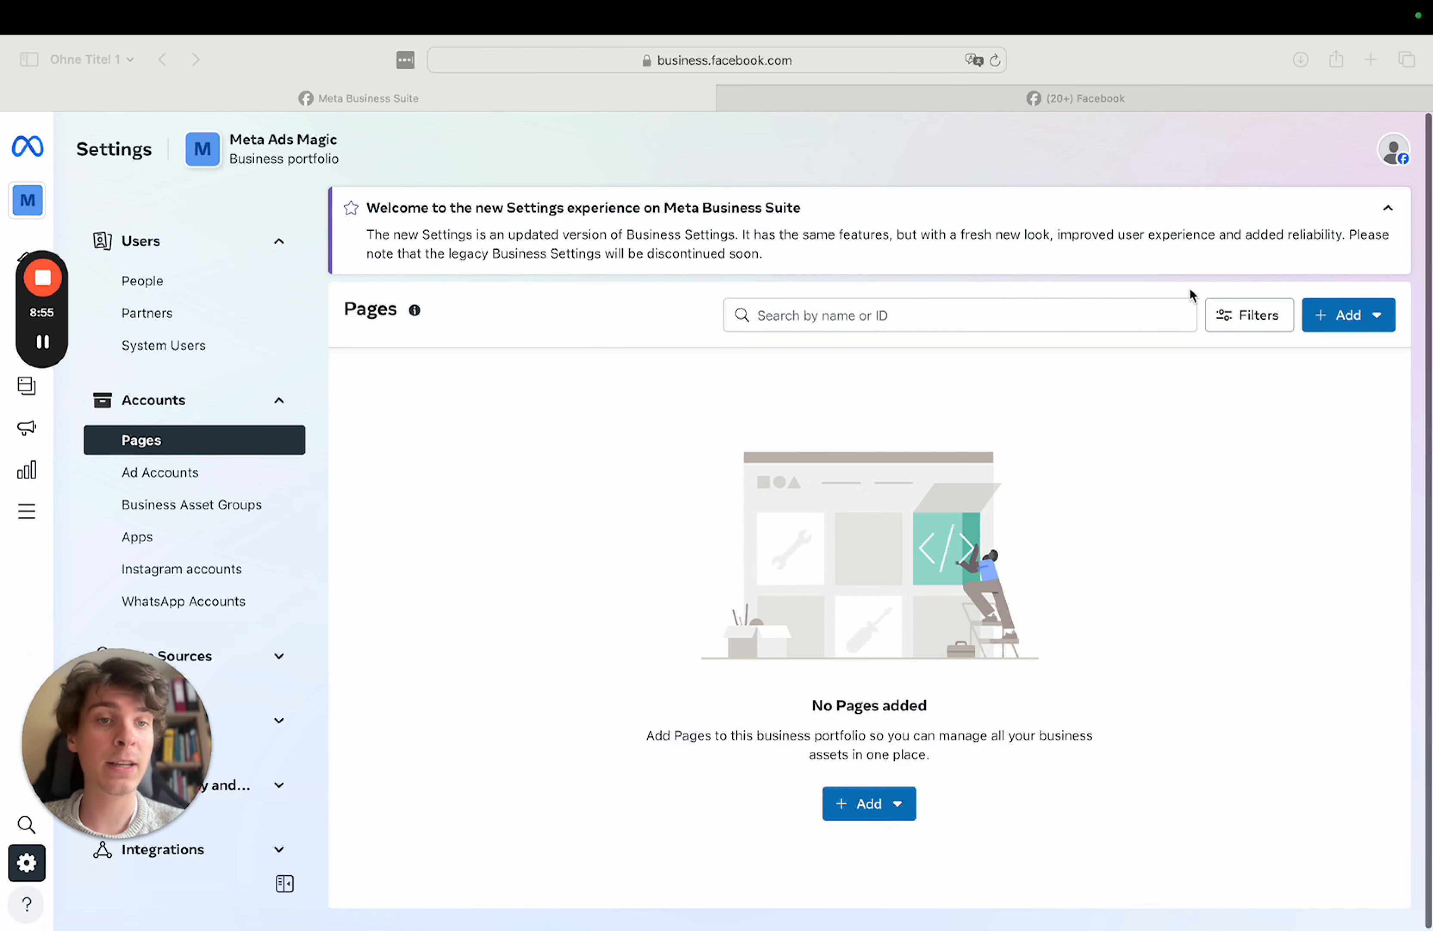
left_click(1343, 314)
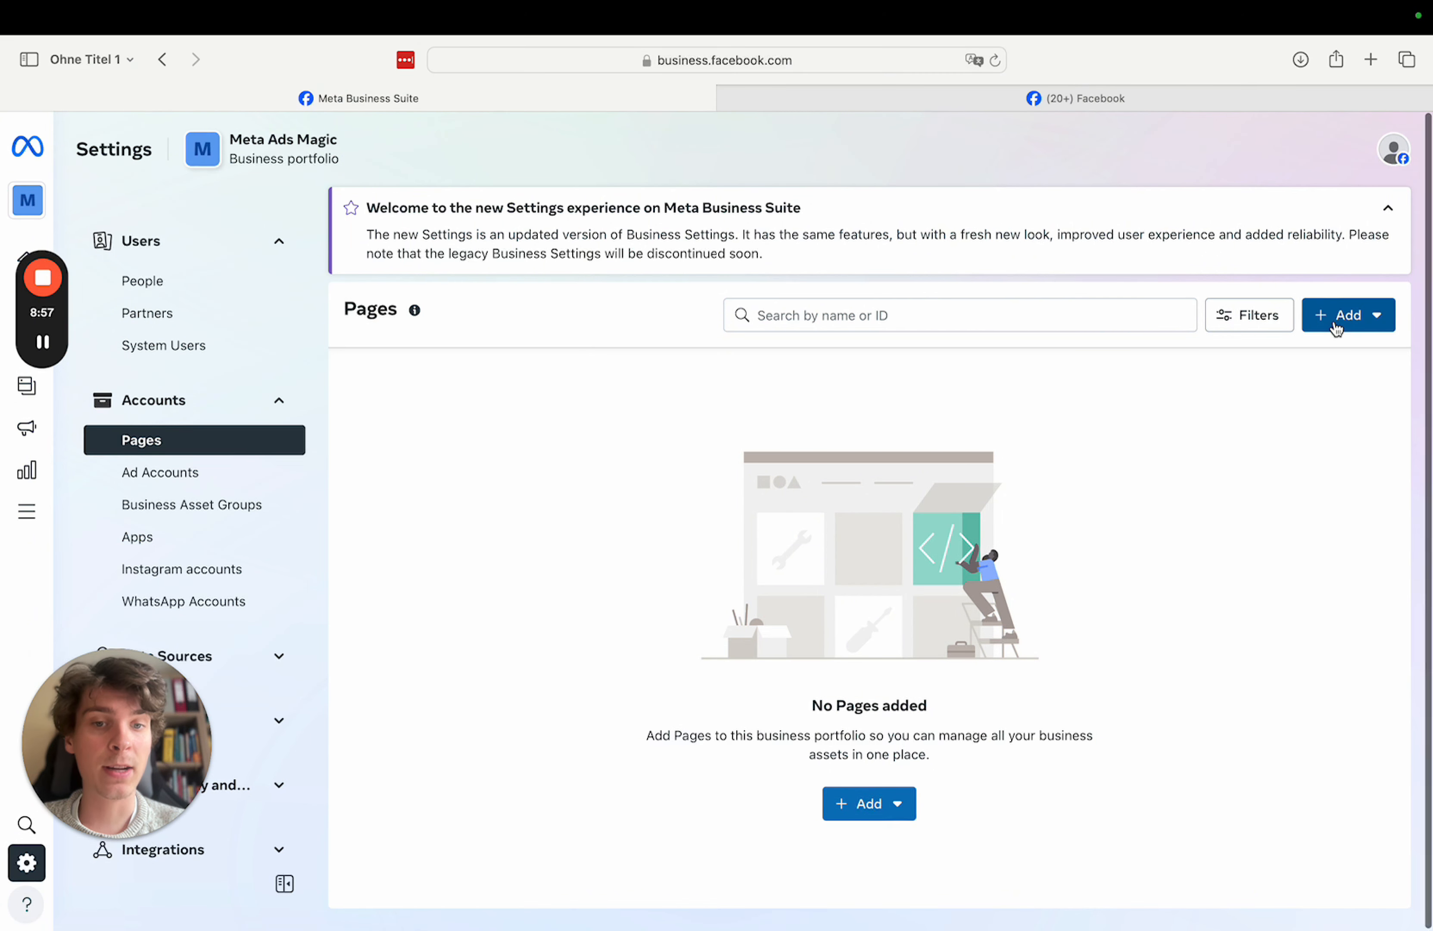
left_click(1336, 329)
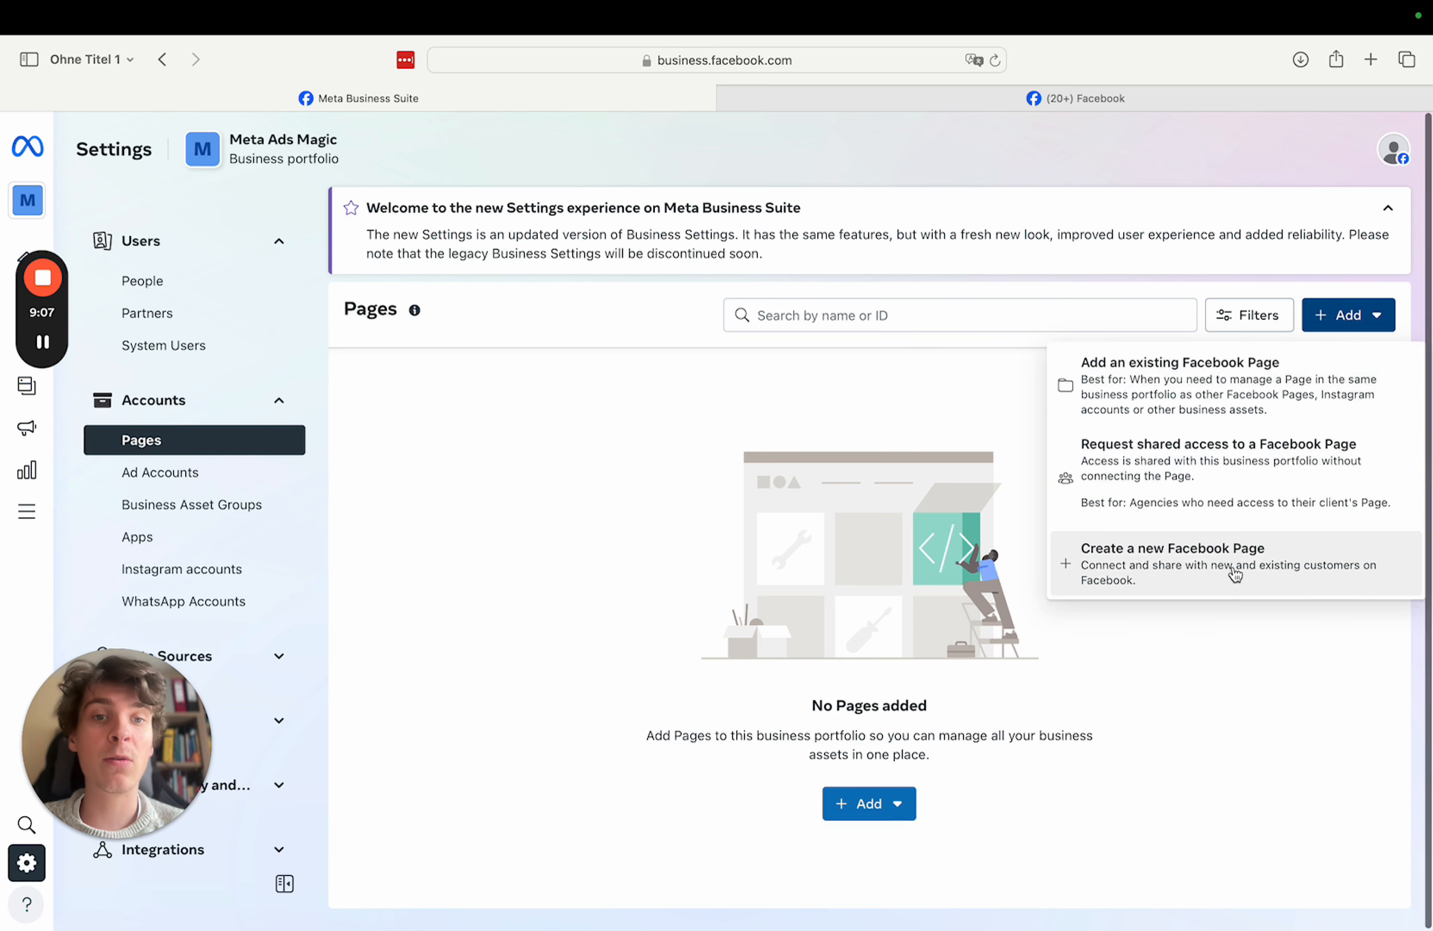
left_click(1156, 392)
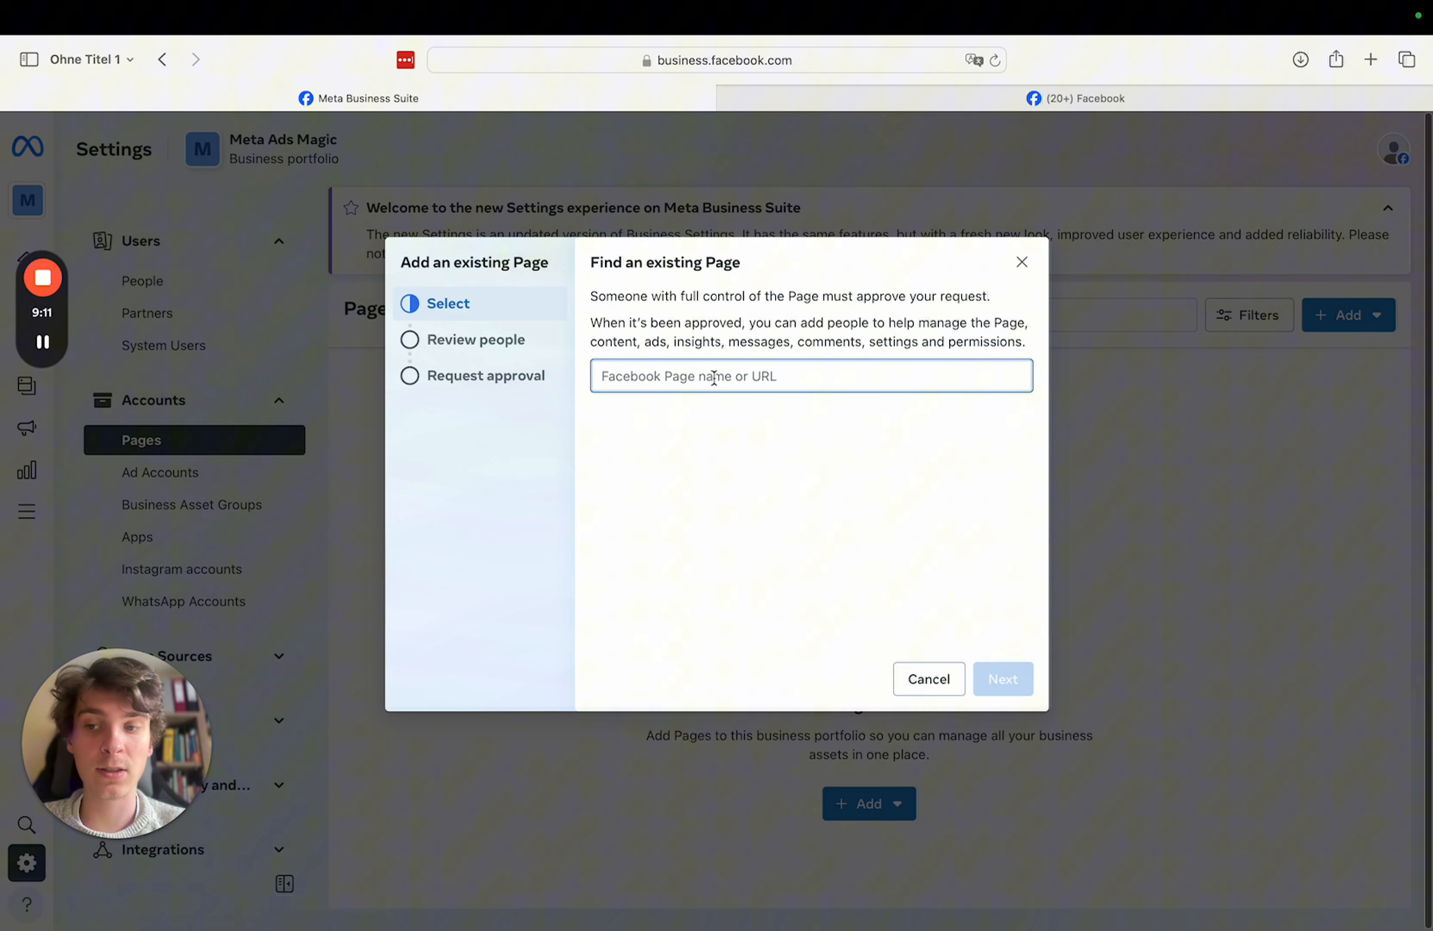
type("Mark Z")
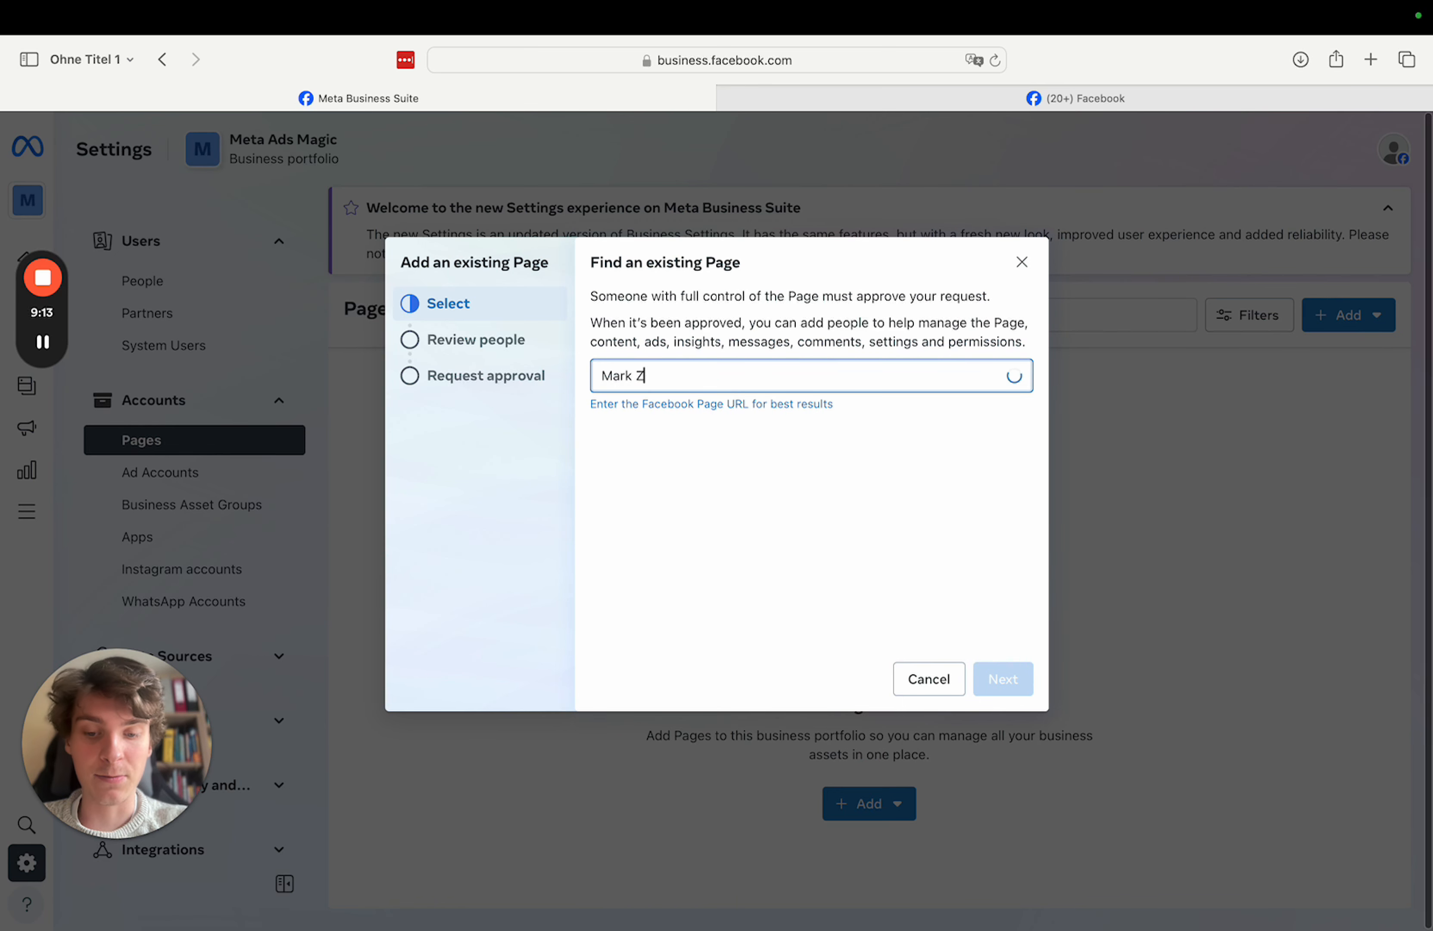
type("ucker")
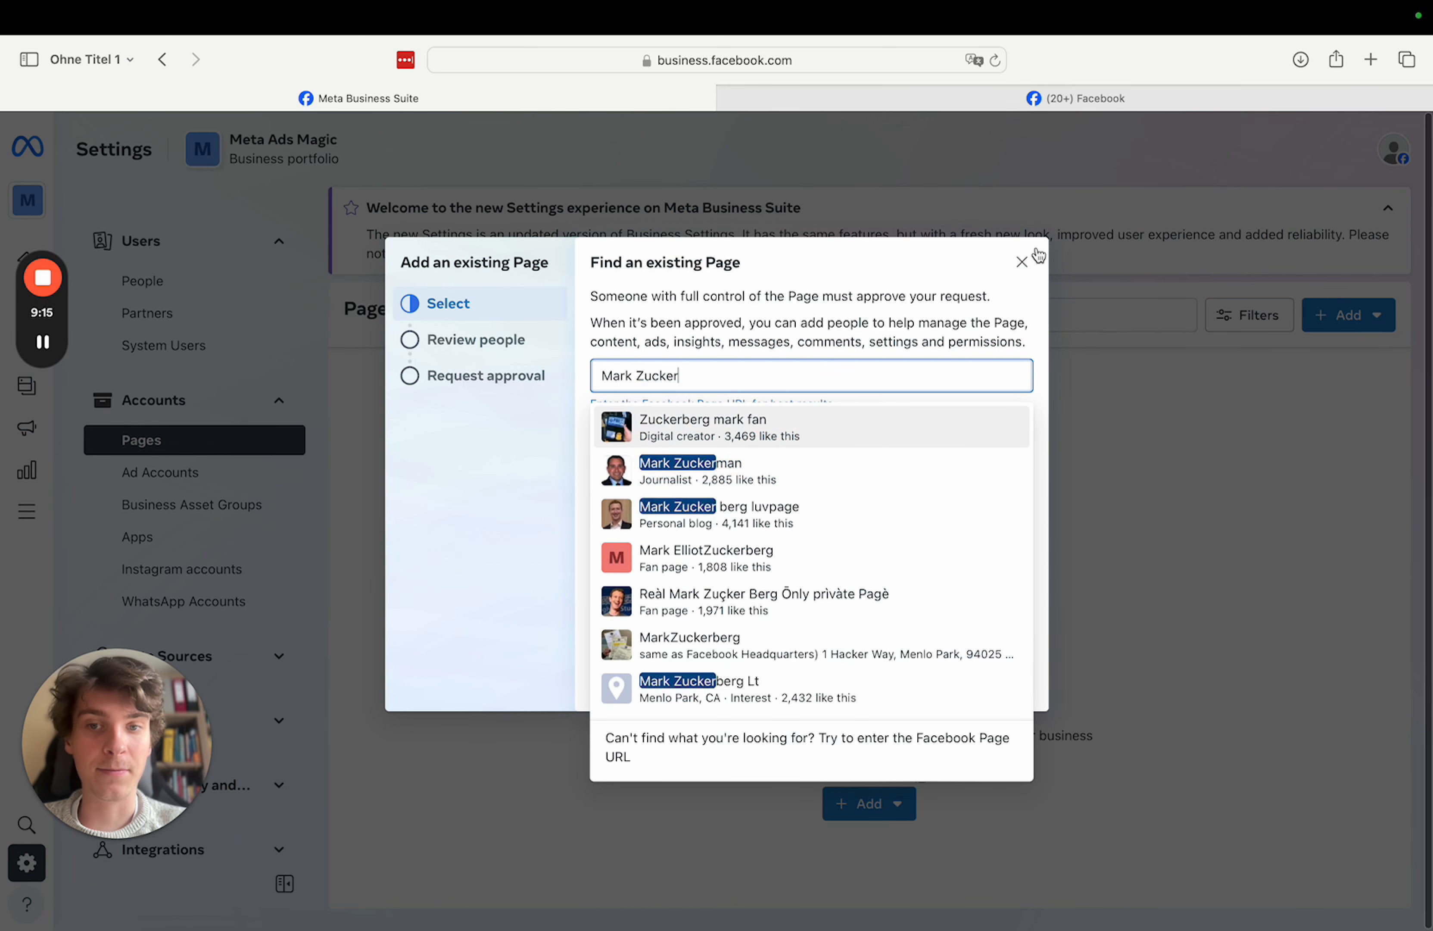
left_click(885, 311)
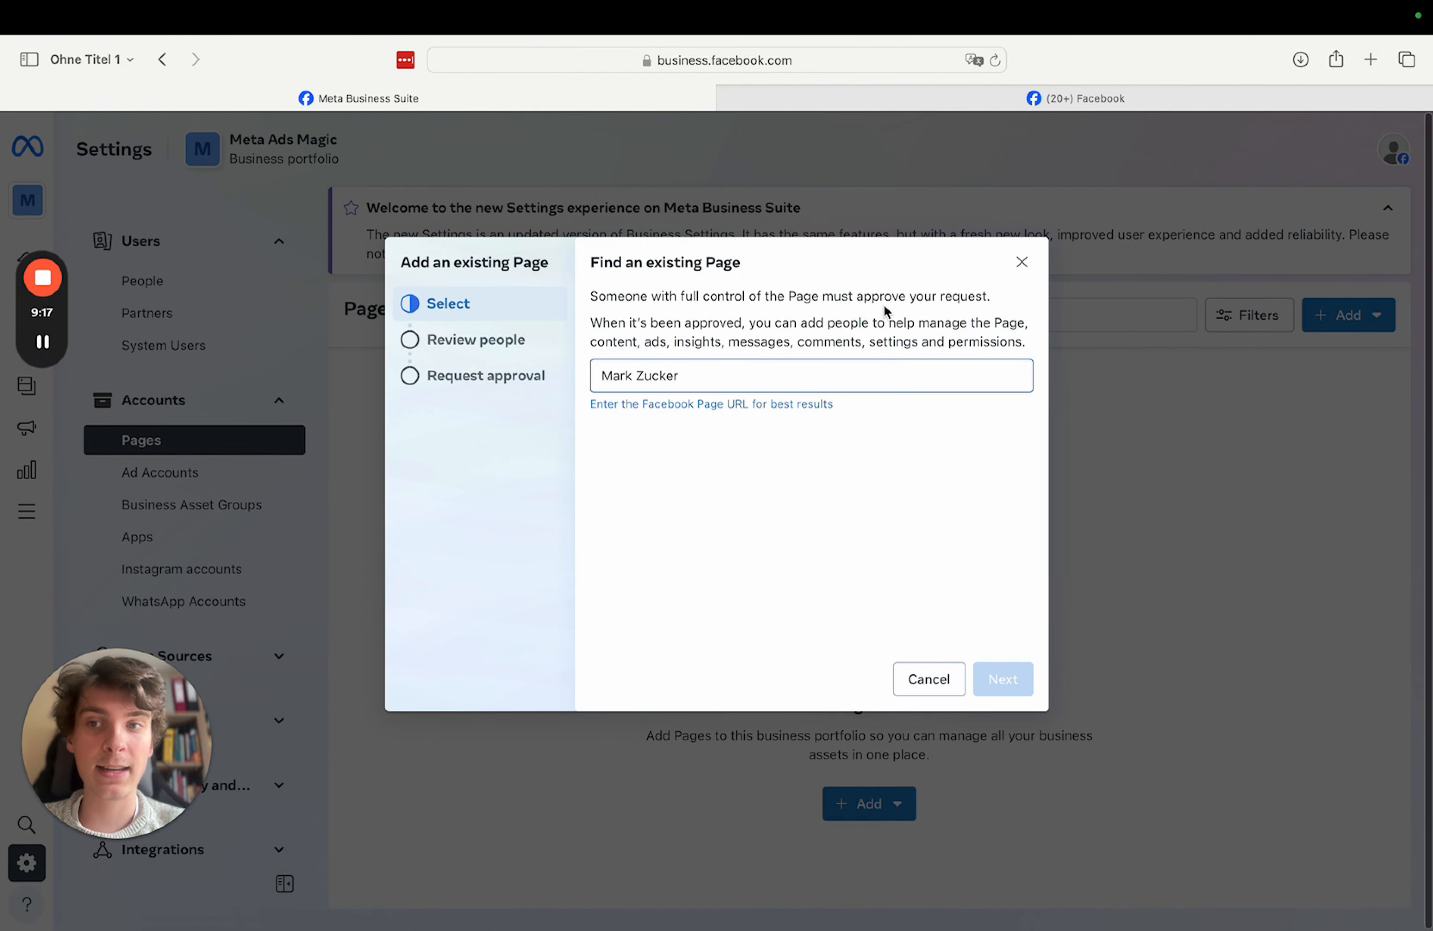
left_click(1021, 264)
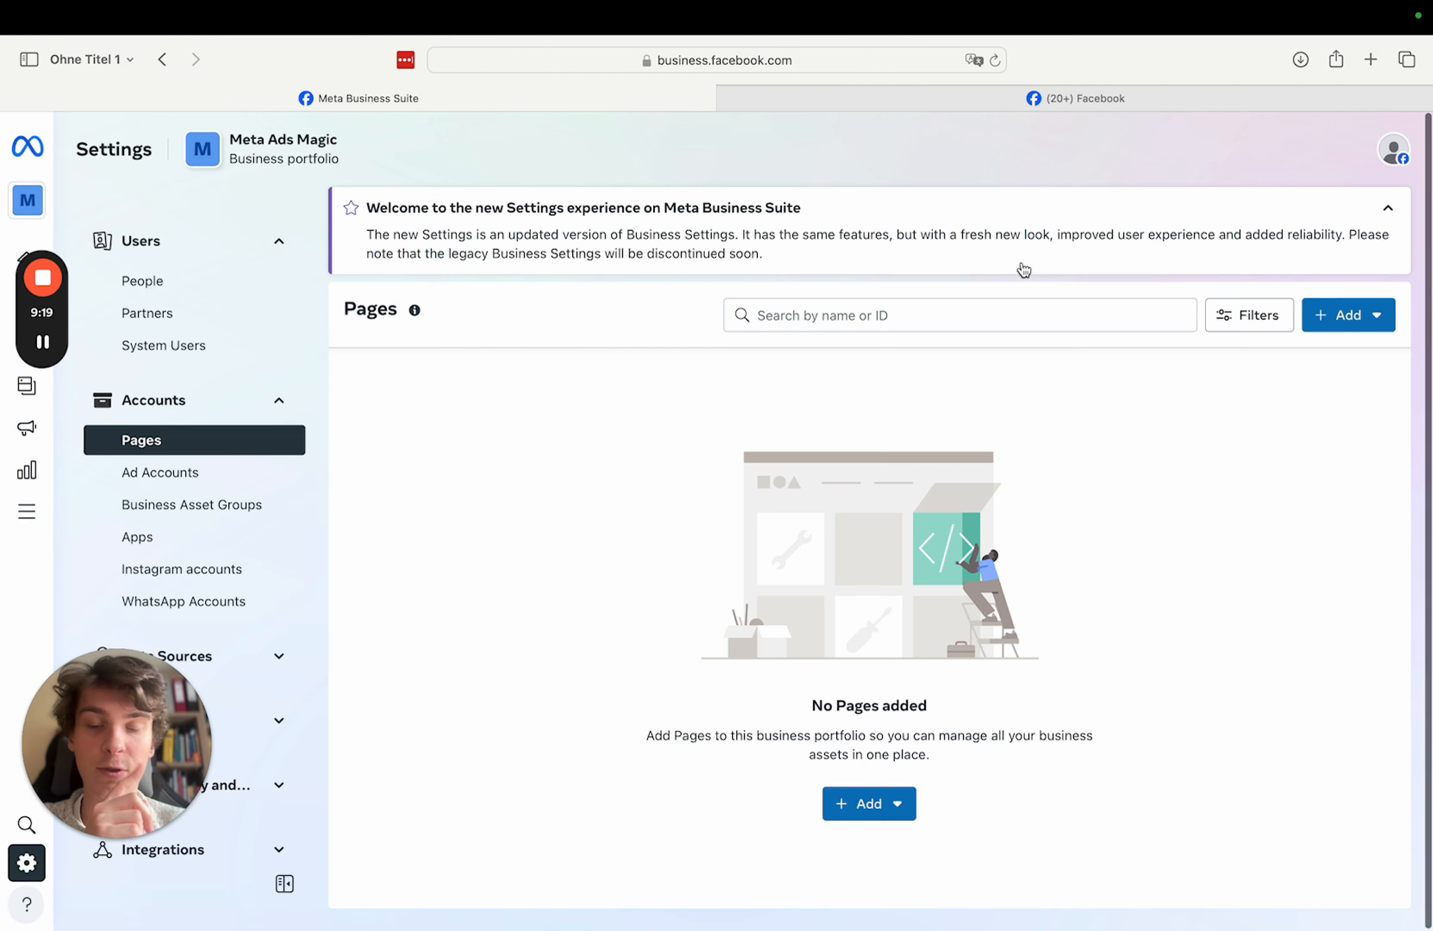
left_click(1342, 317)
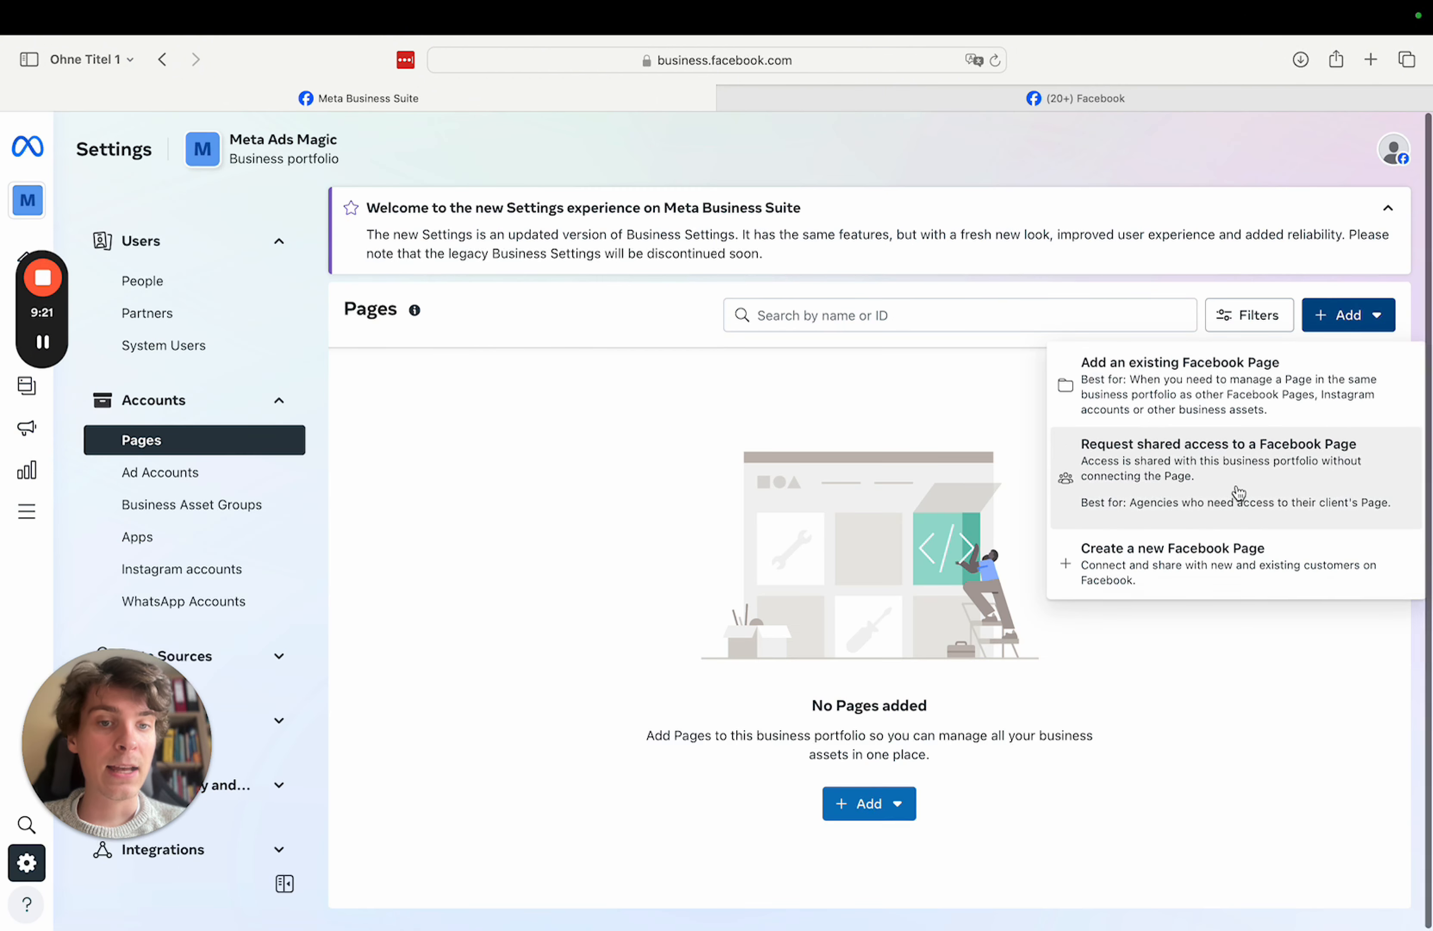
- Start a new Facebook Page named Meta Ads Magic with category Advertising Agency
left_click(1184, 569)
left_click(730, 385)
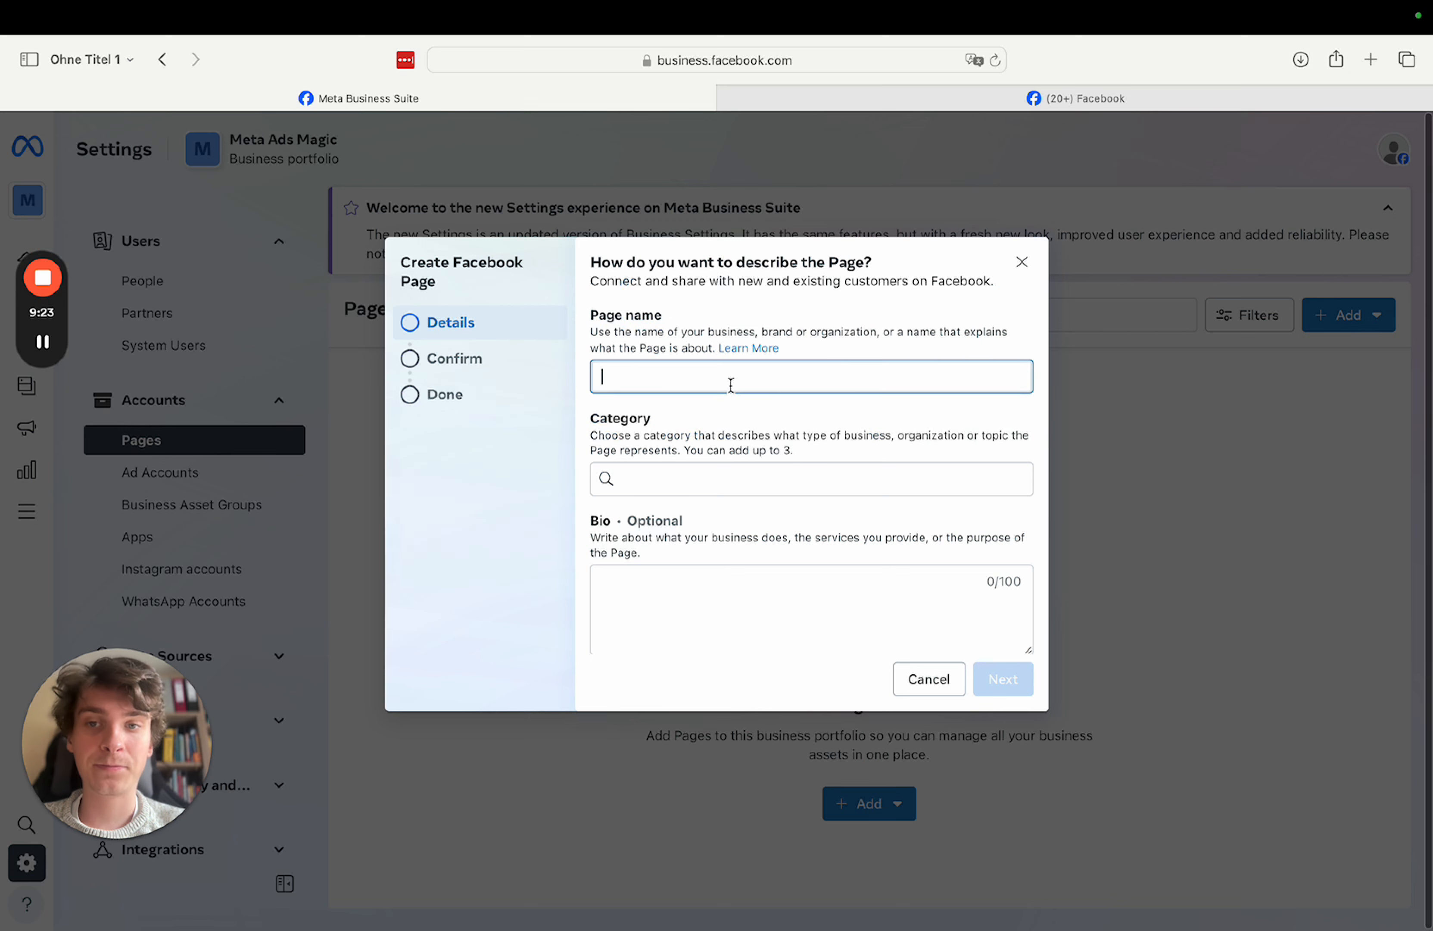
type("meta")
key("BackSpace")
key("BackSpace")
key("BackSpace")
key("BackSpace")
type("Met")
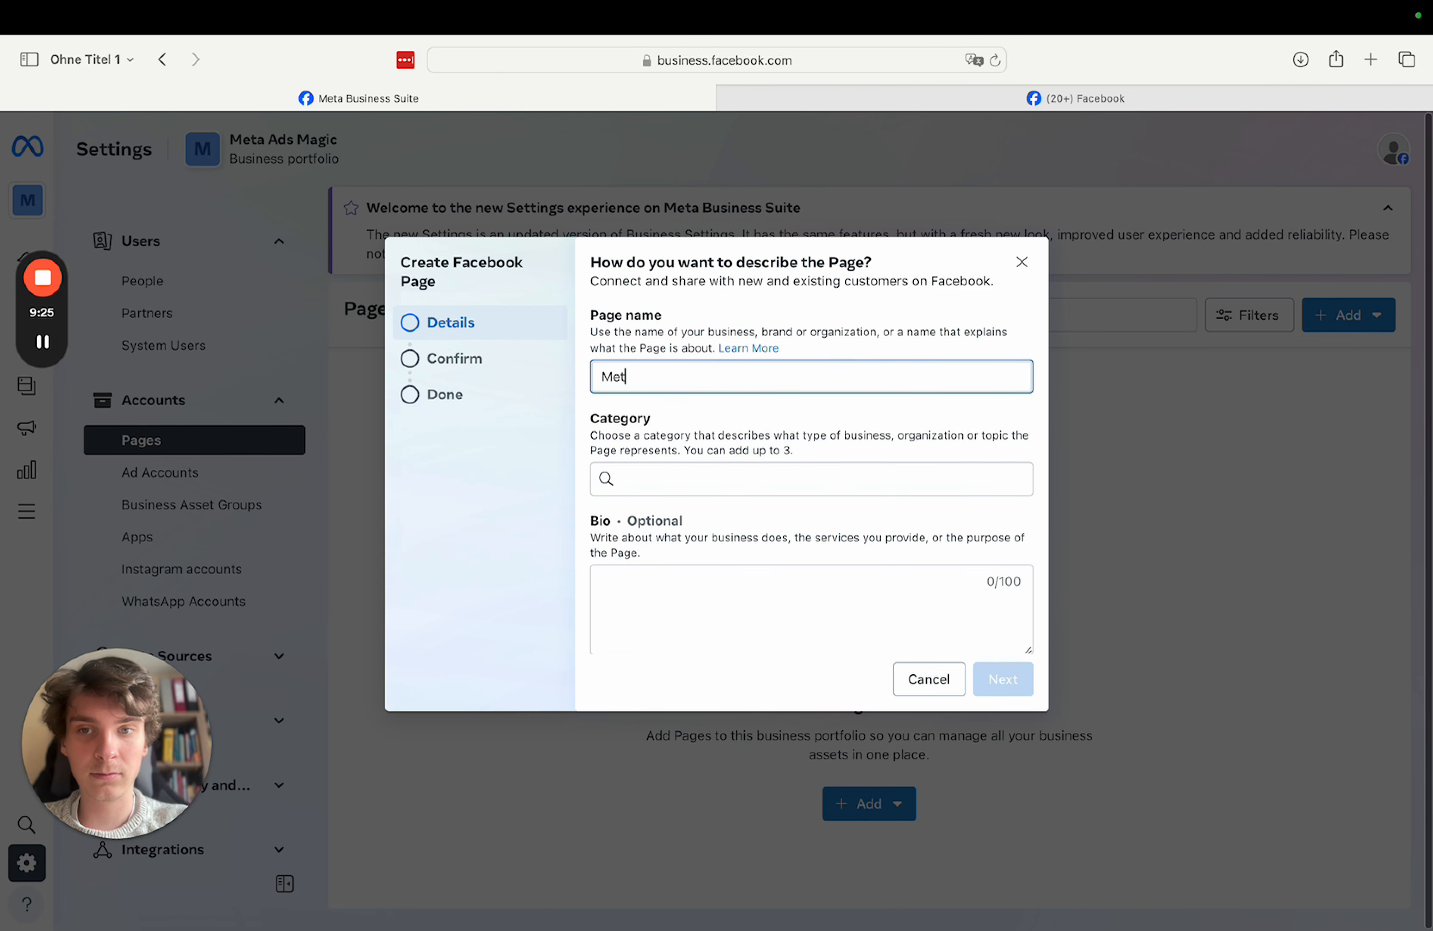
type("a Ads Mah")
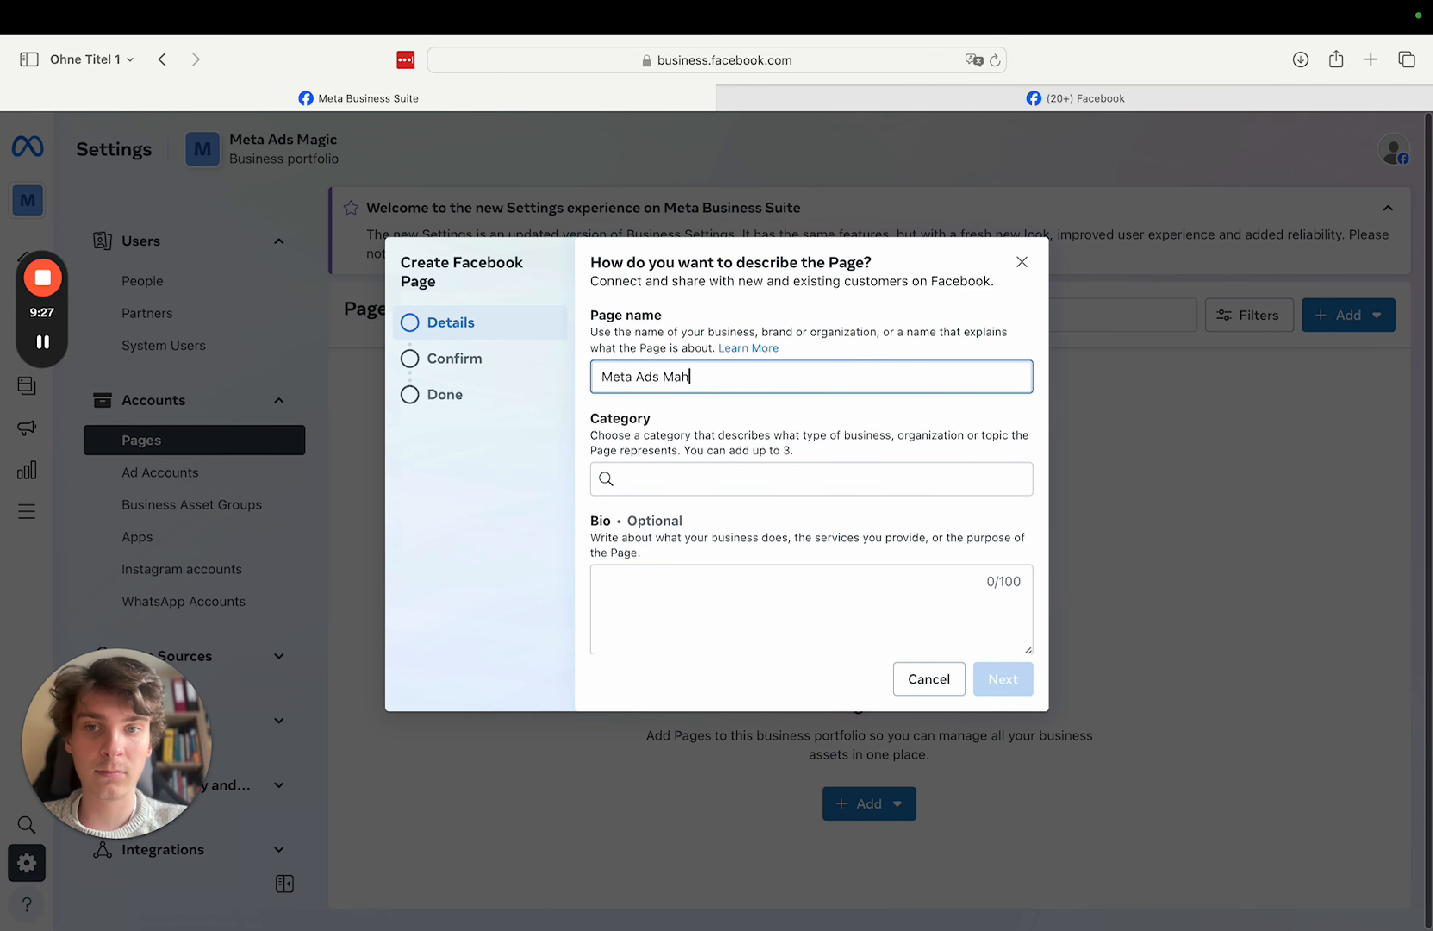
key("BackSpace")
key("BackSpace")
left_click(720, 482)
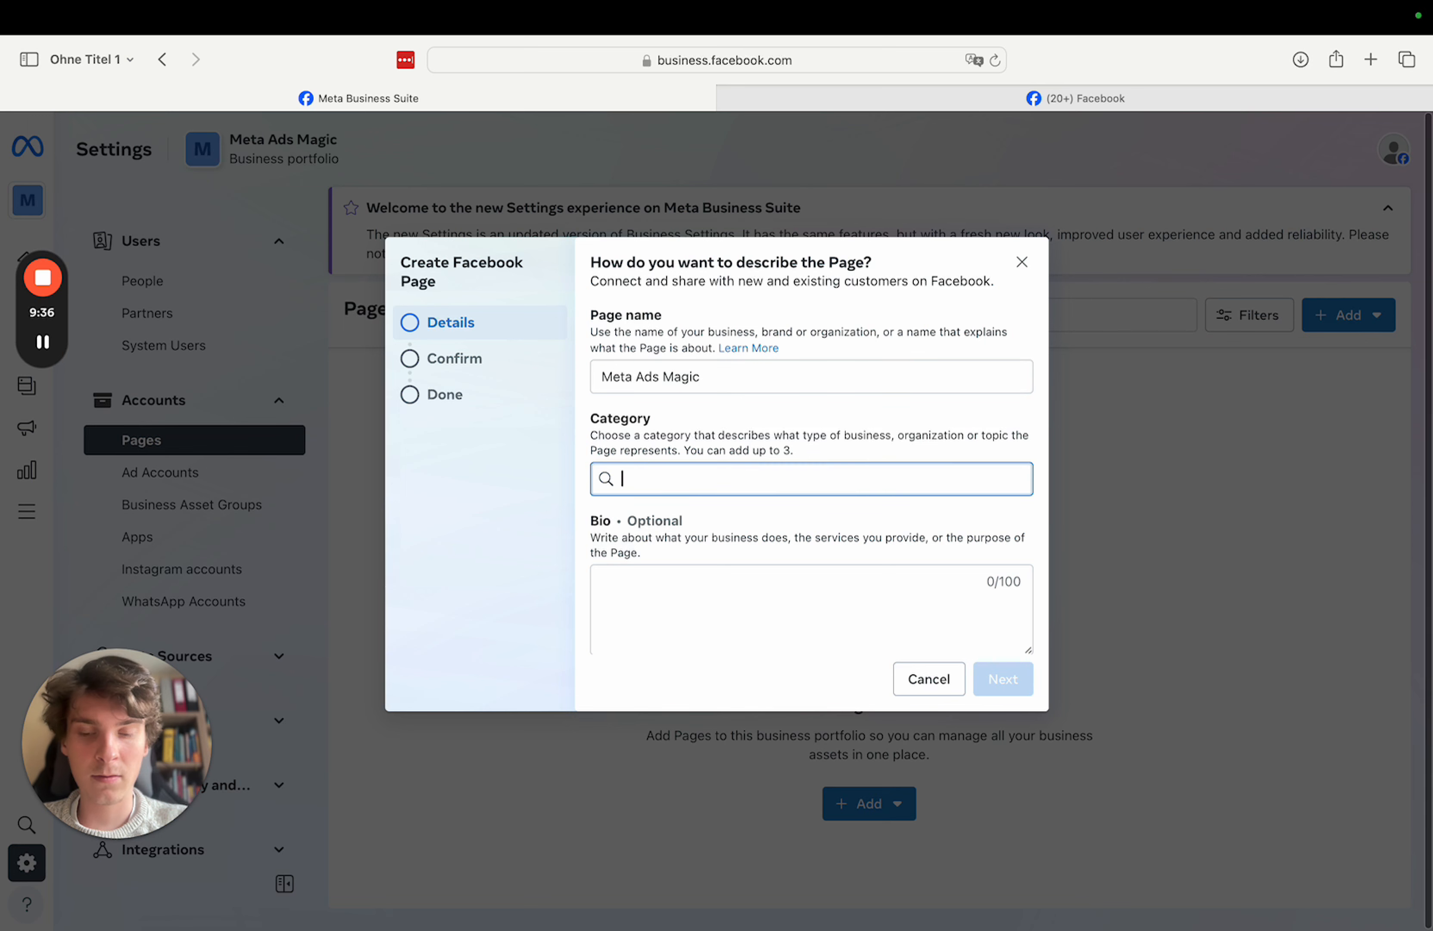
type("Ads")
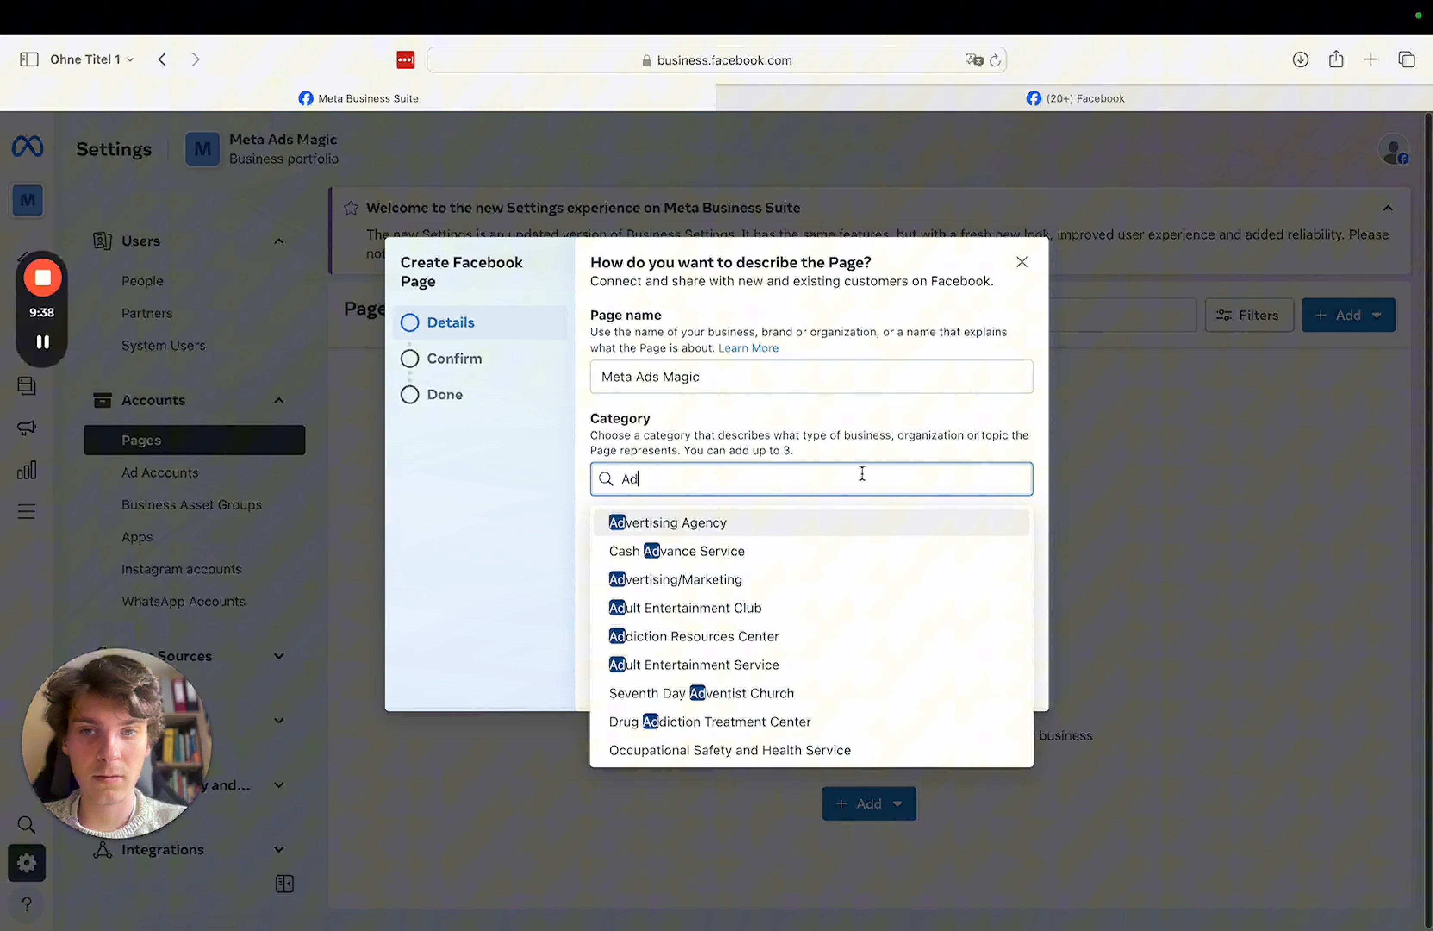
left_click(822, 525)
- Accept the terms, create the Page, then view the empty Instagram accounts list
left_click(1001, 679)
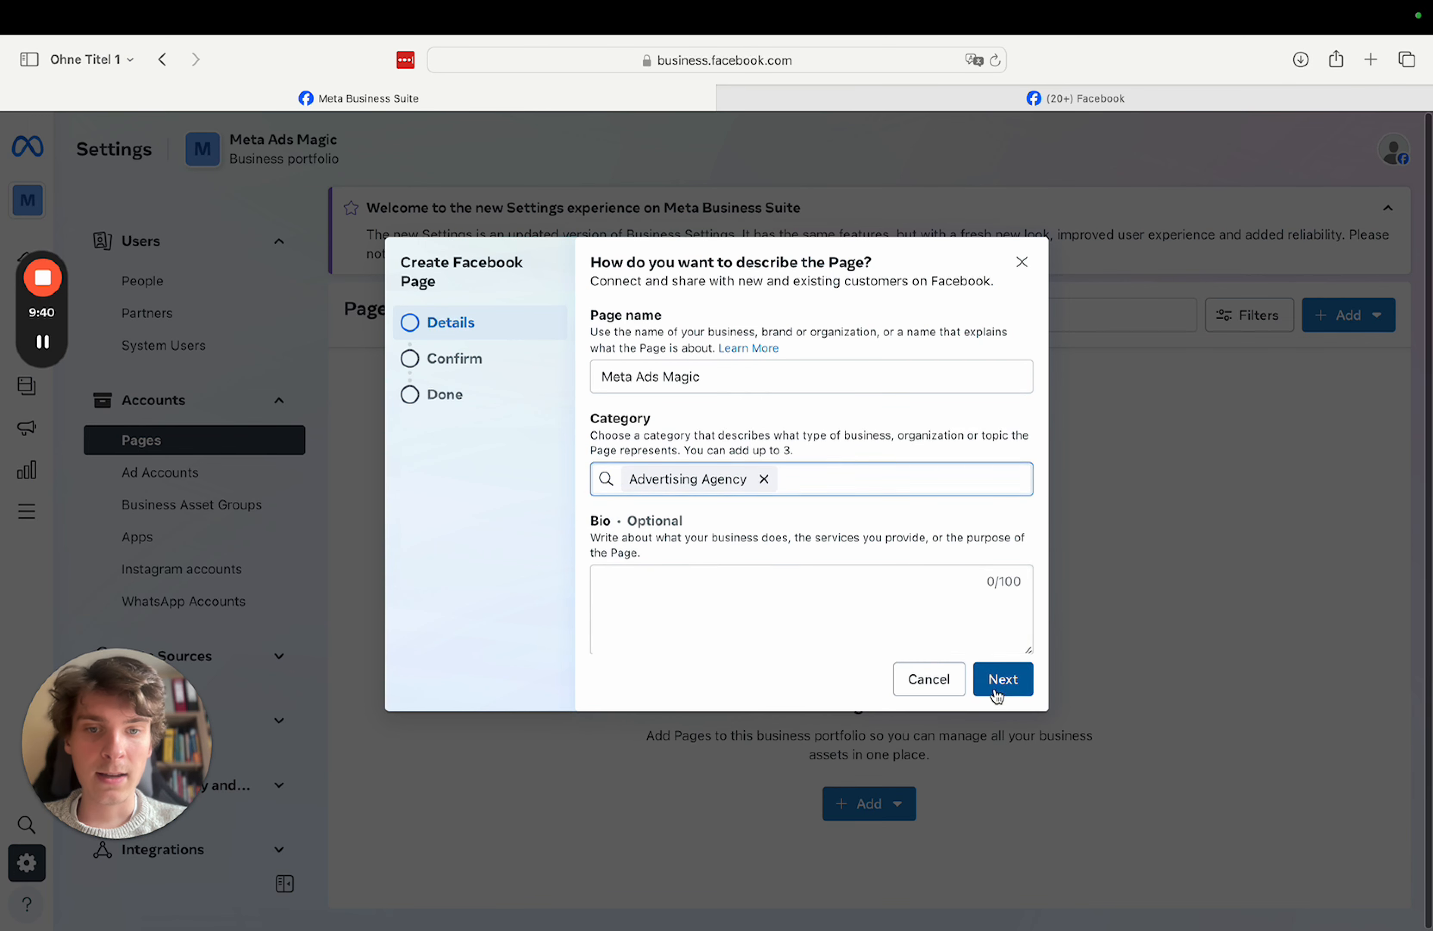
left_click(600, 572)
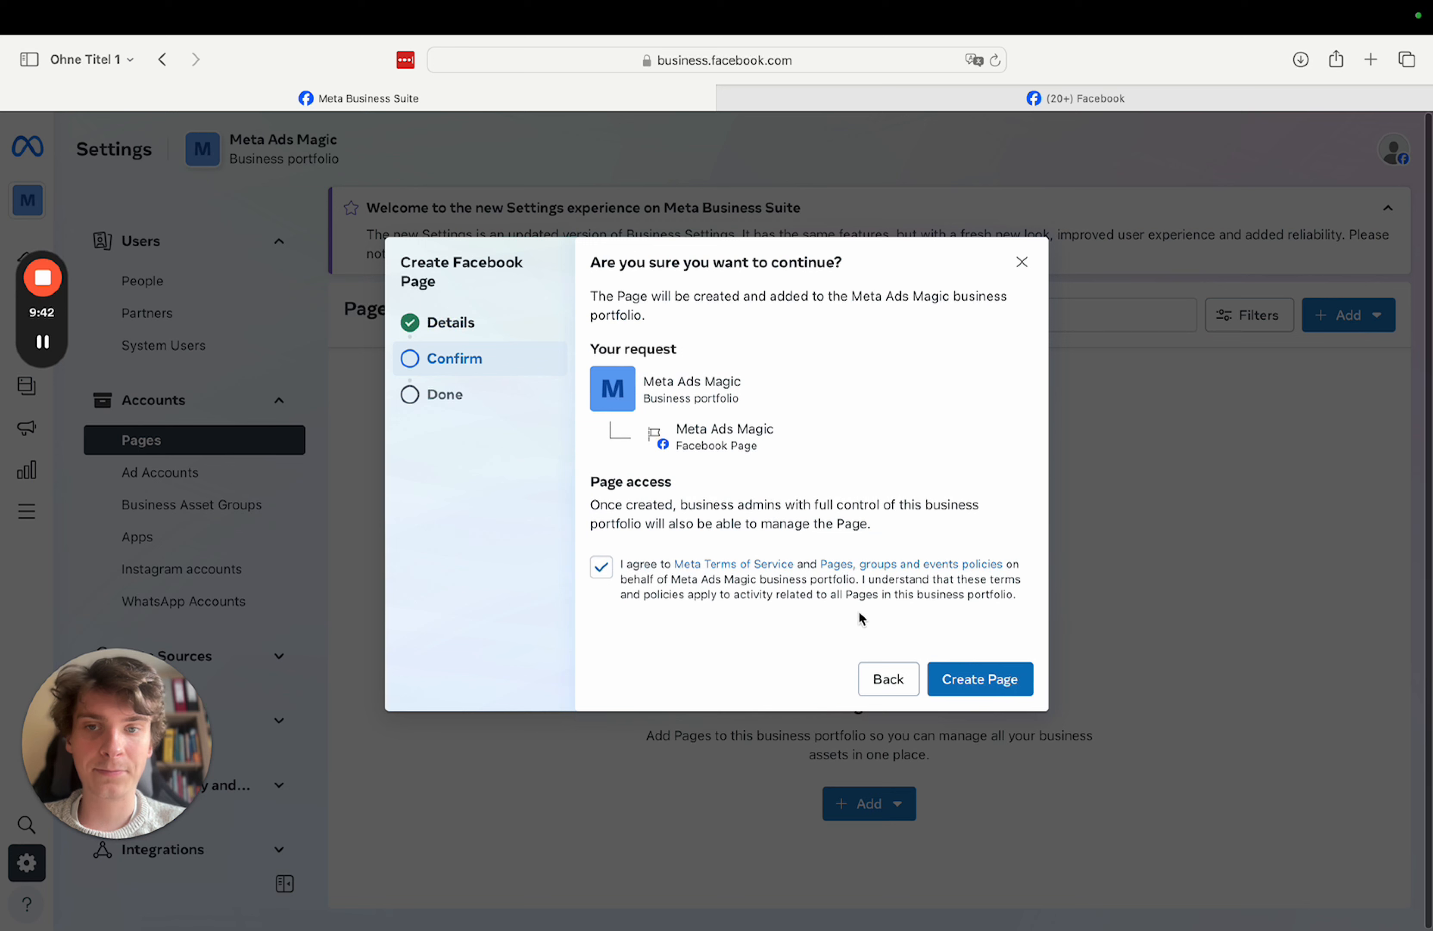
left_click(965, 674)
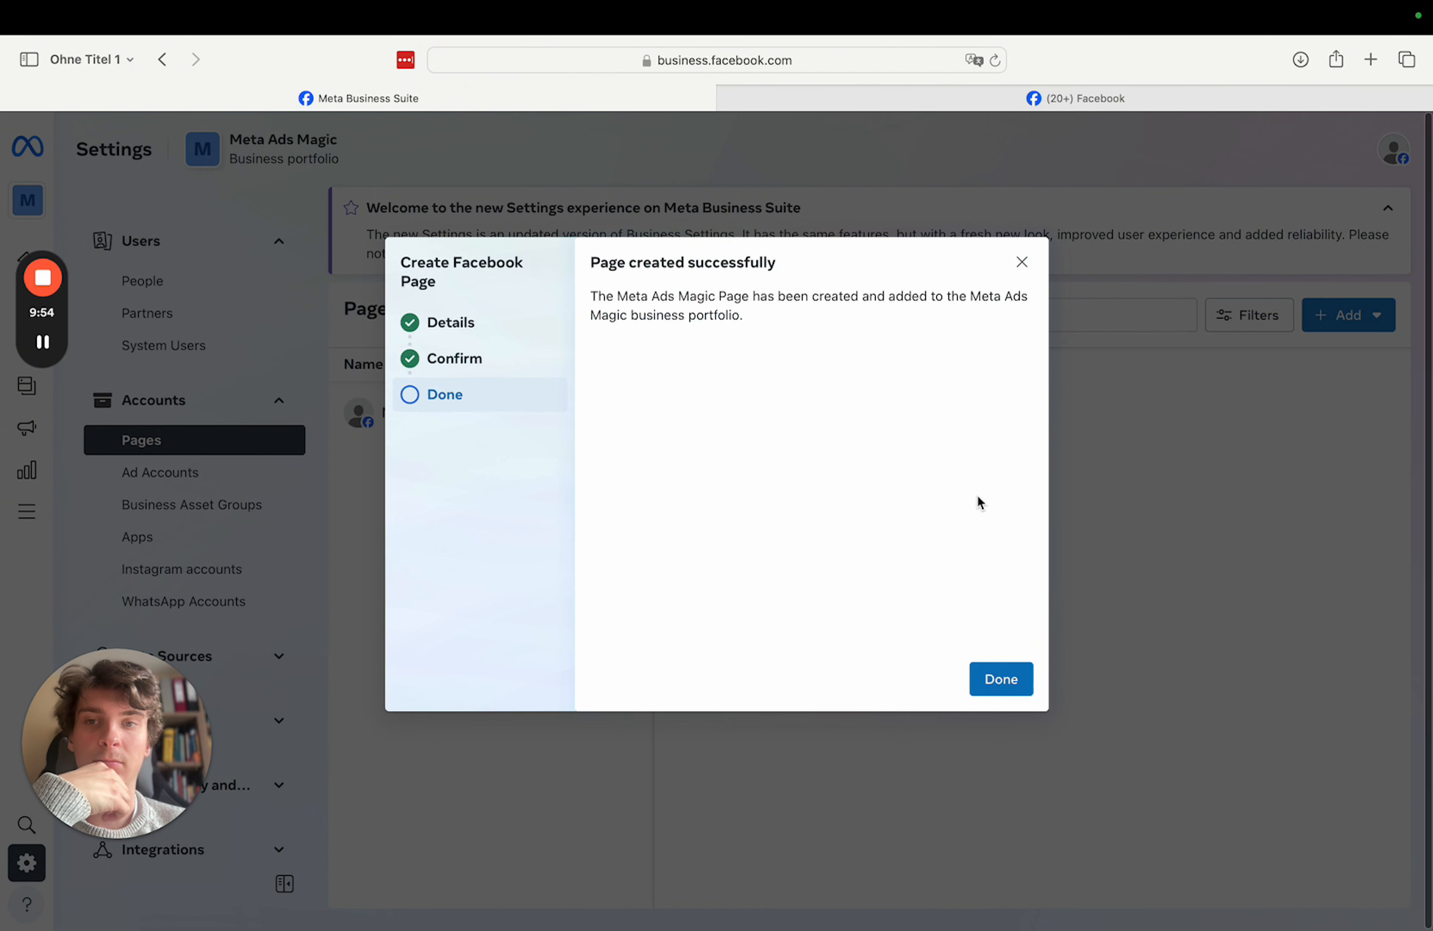
left_click(1011, 681)
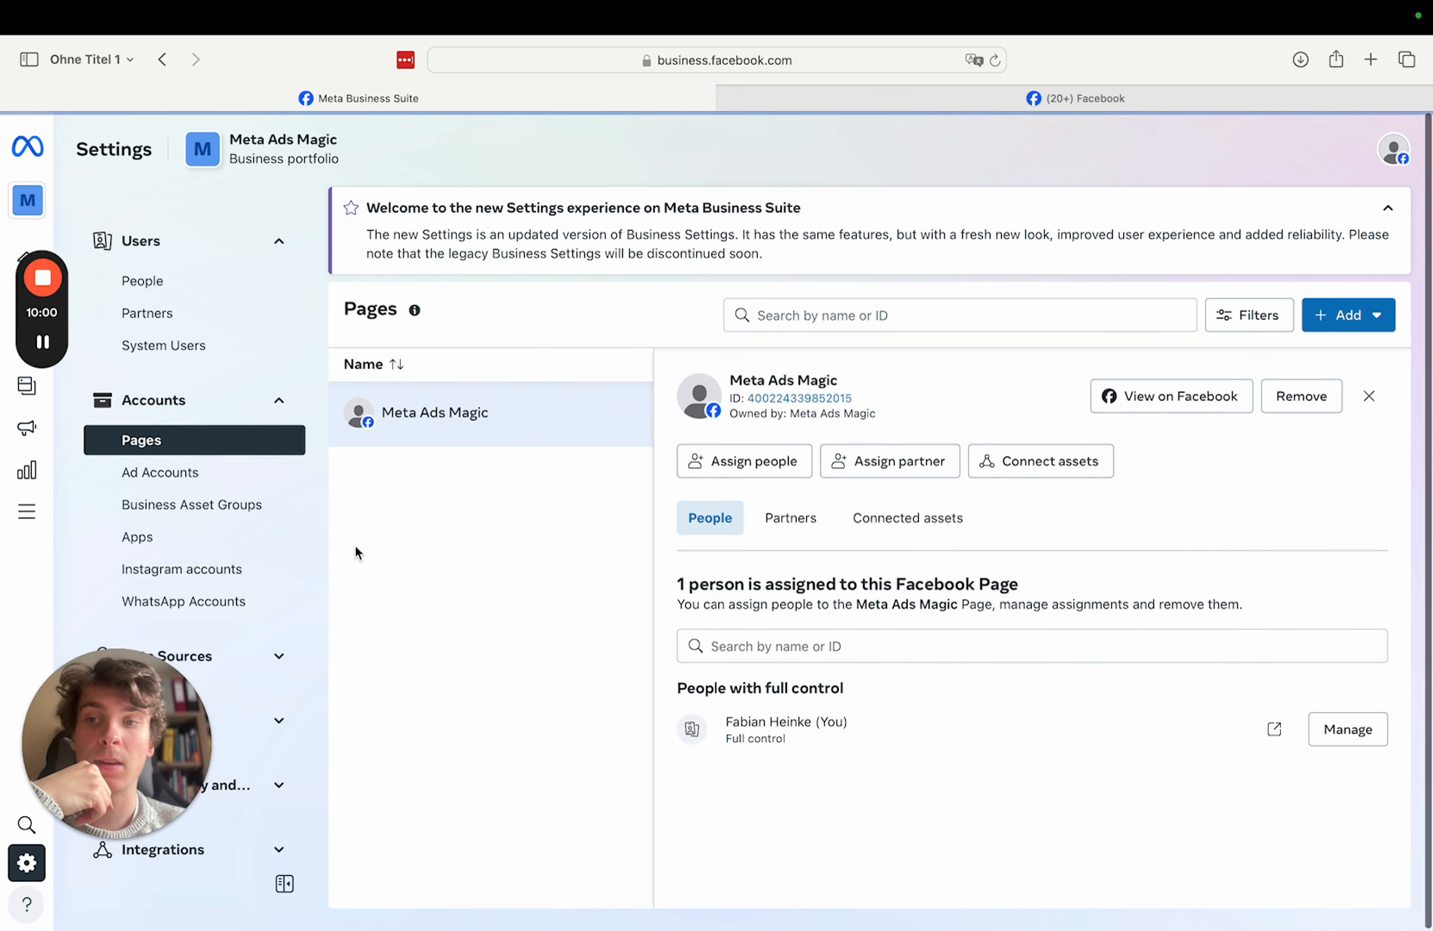
left_click(253, 569)
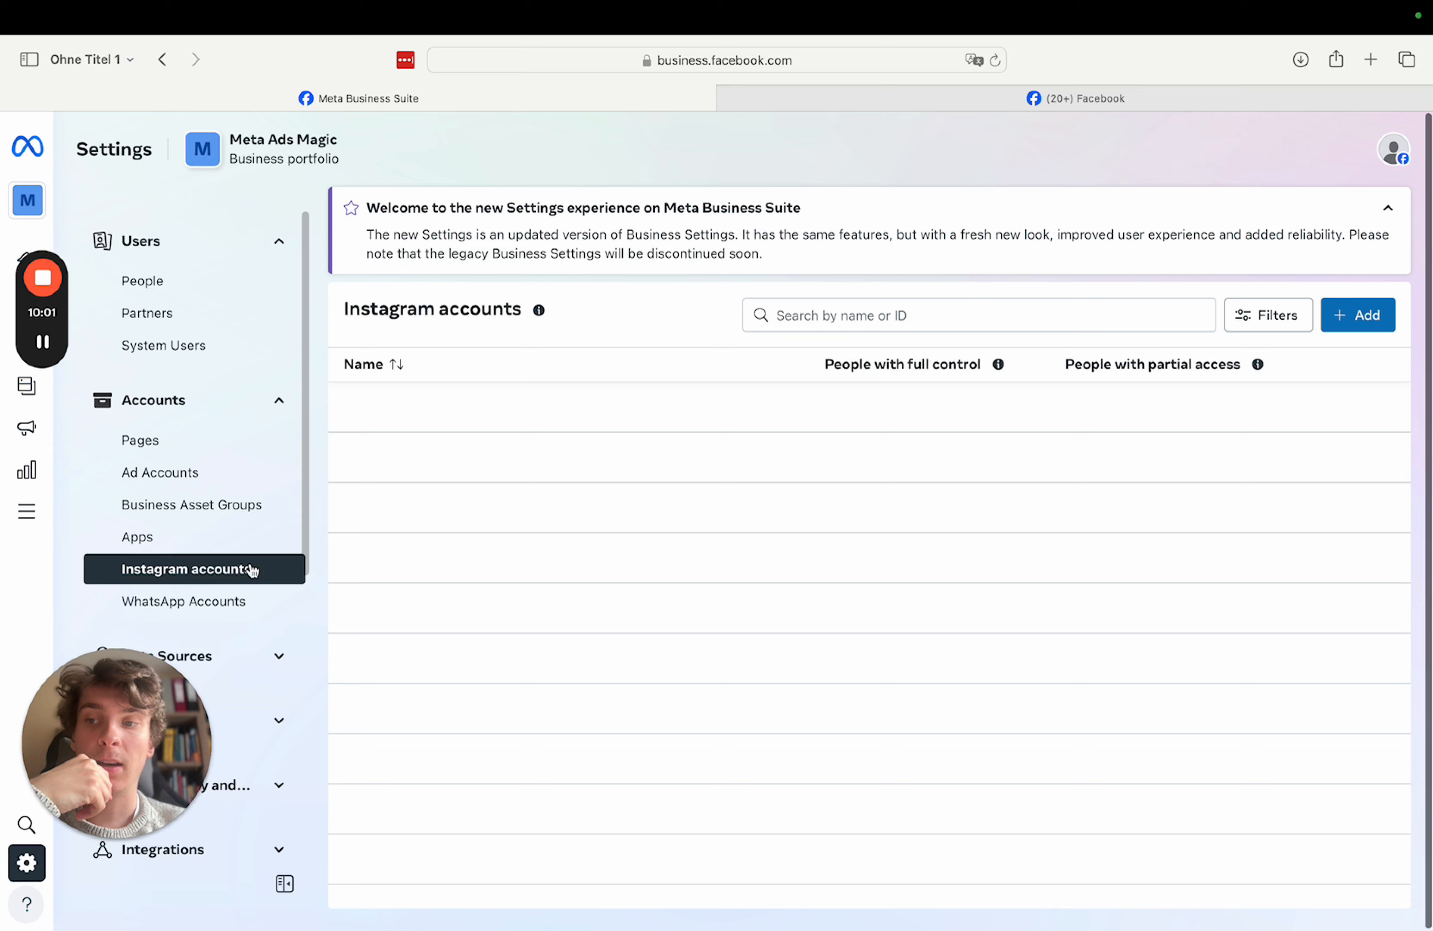
- Agree to the Instagram terms and claim an Instagram account, opening the blocked Instagram login pop-up
left_click(1374, 323)
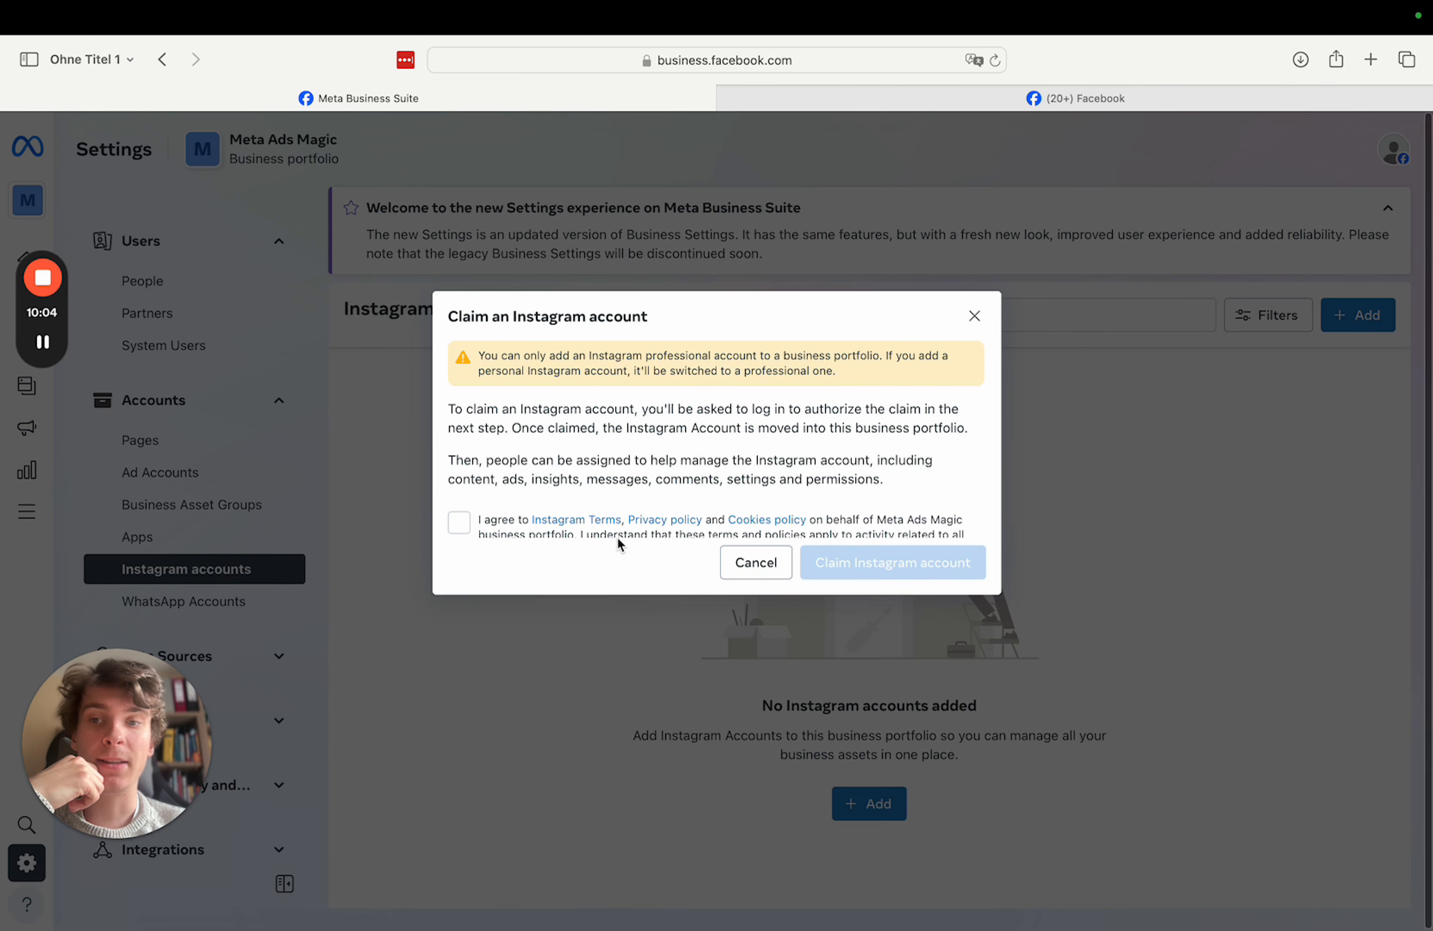
left_click(459, 521)
scroll(698, 382, "down", 2)
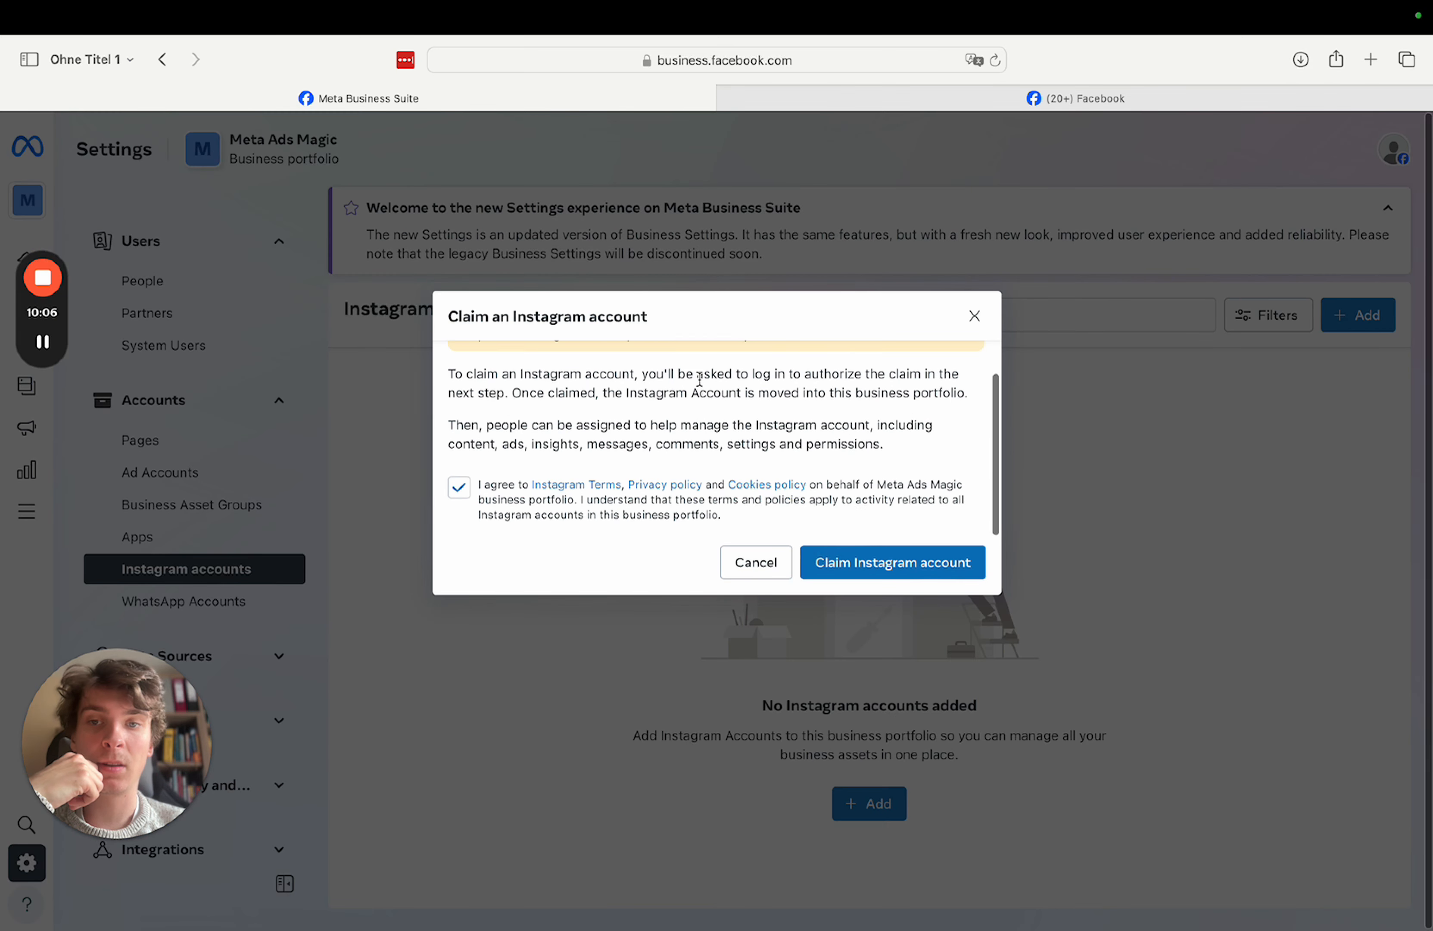
left_click(846, 564)
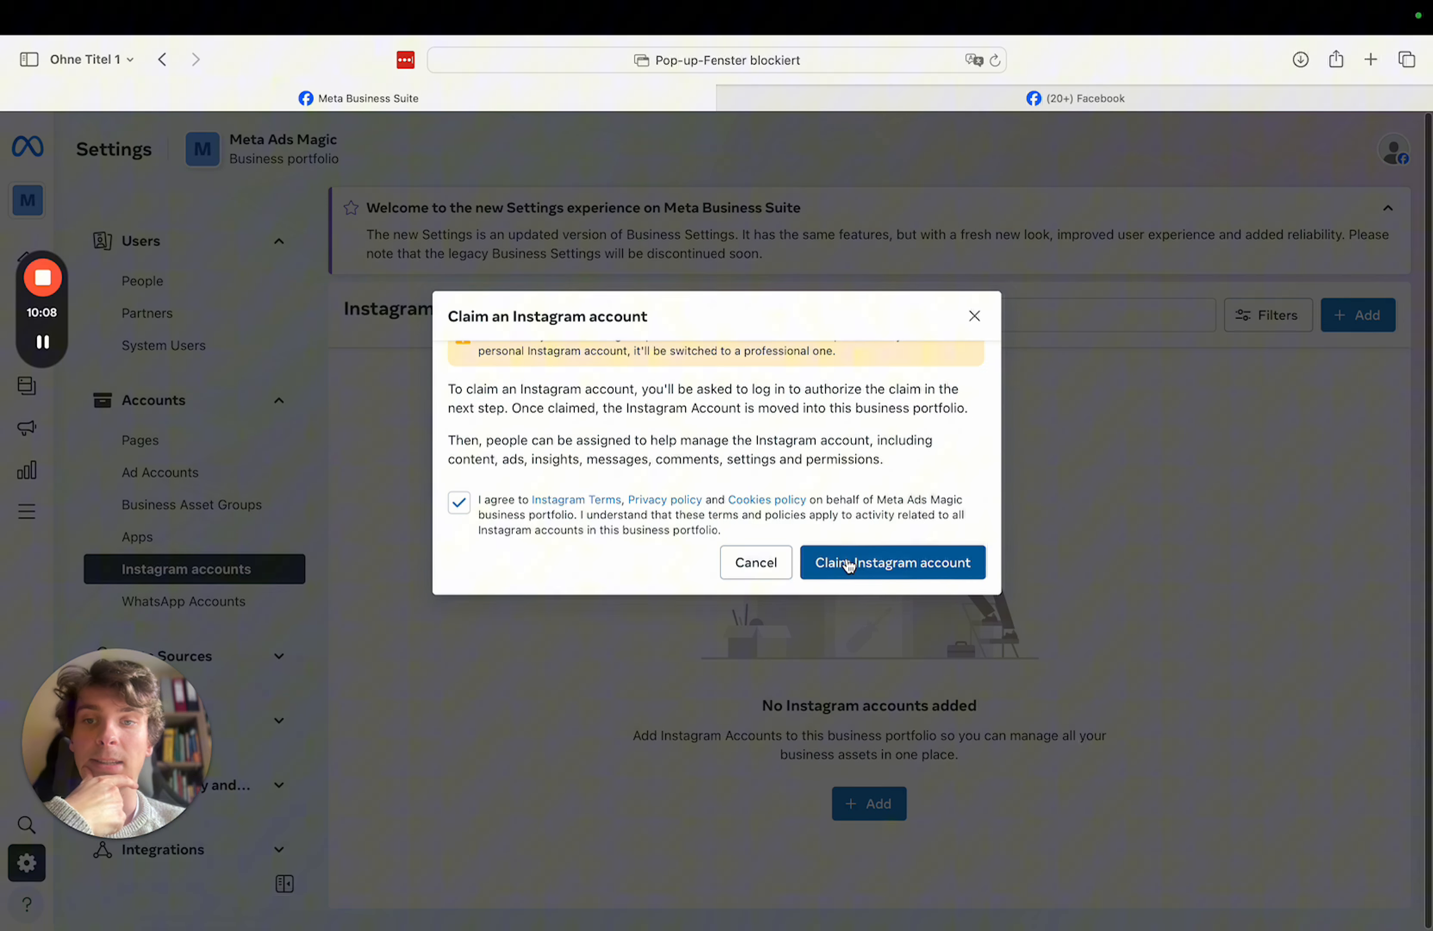
scroll(849, 430, "up", 2)
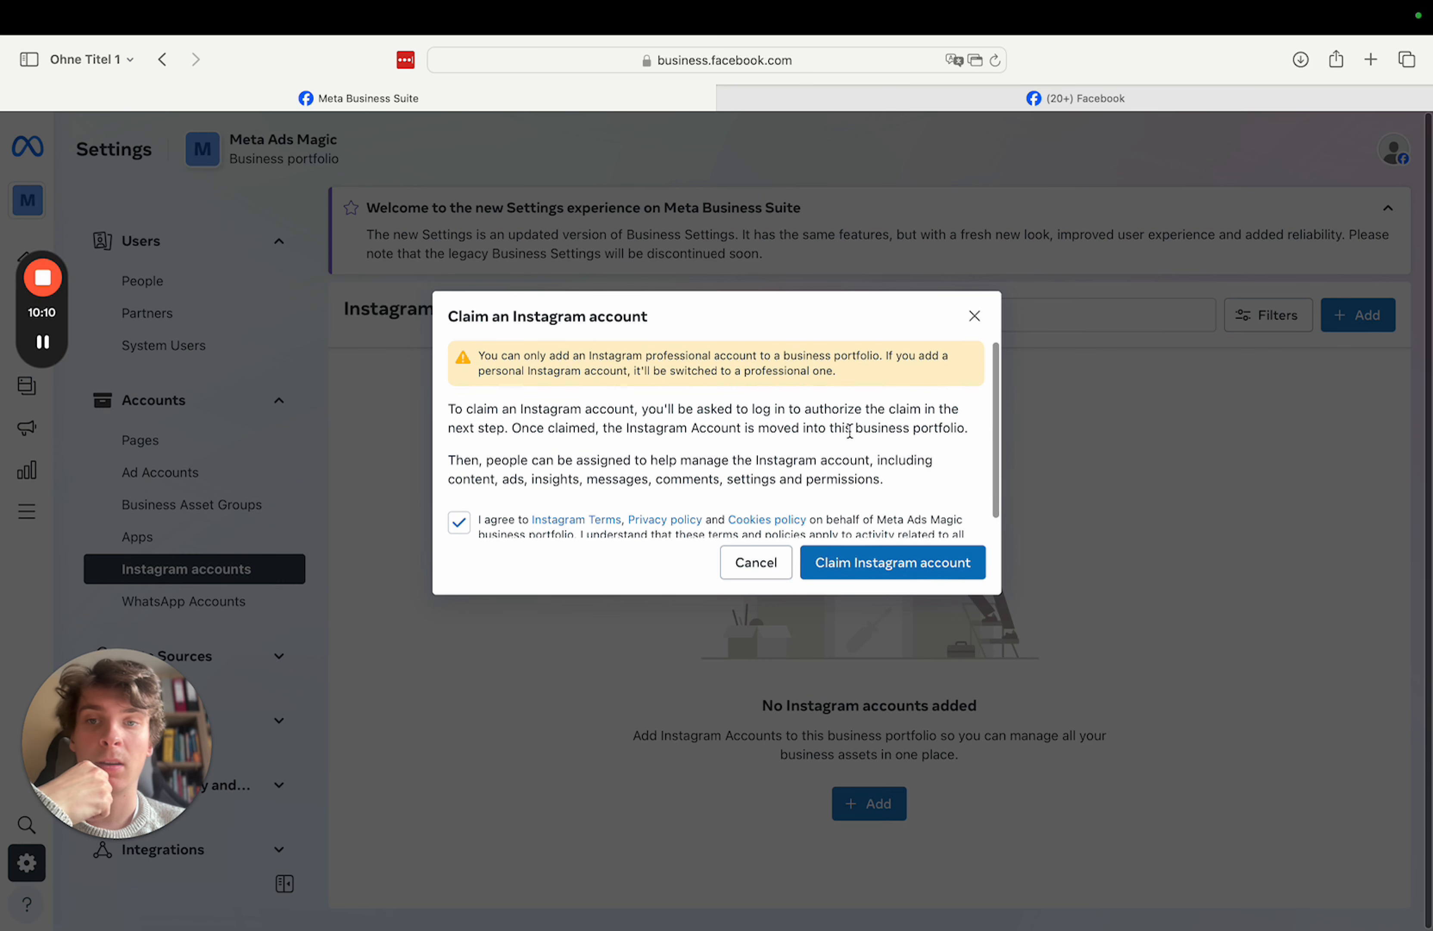
left_click(900, 565)
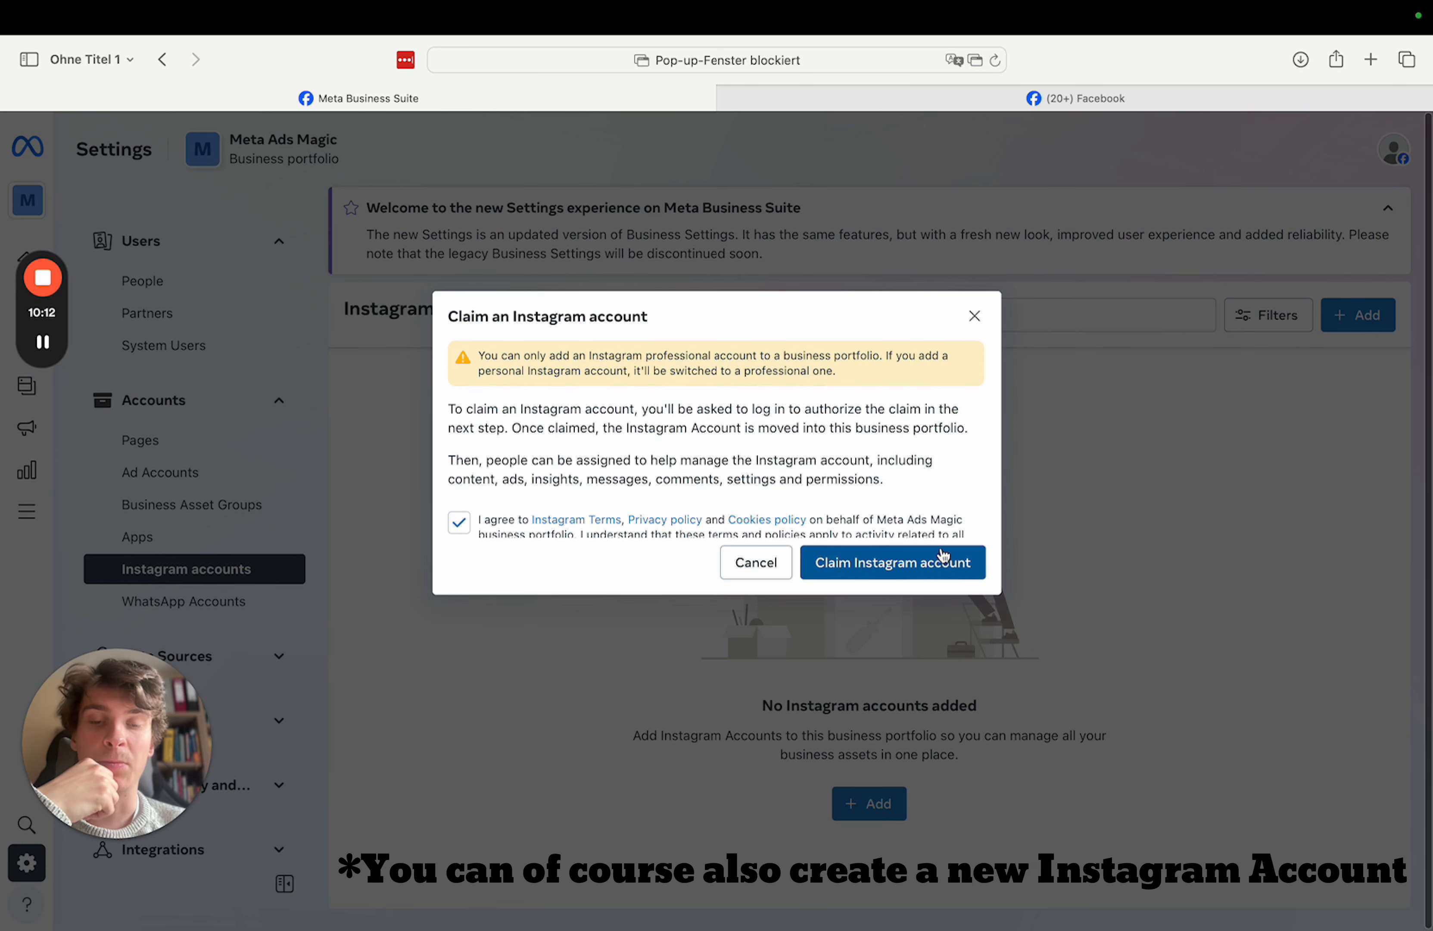
left_click(975, 59)
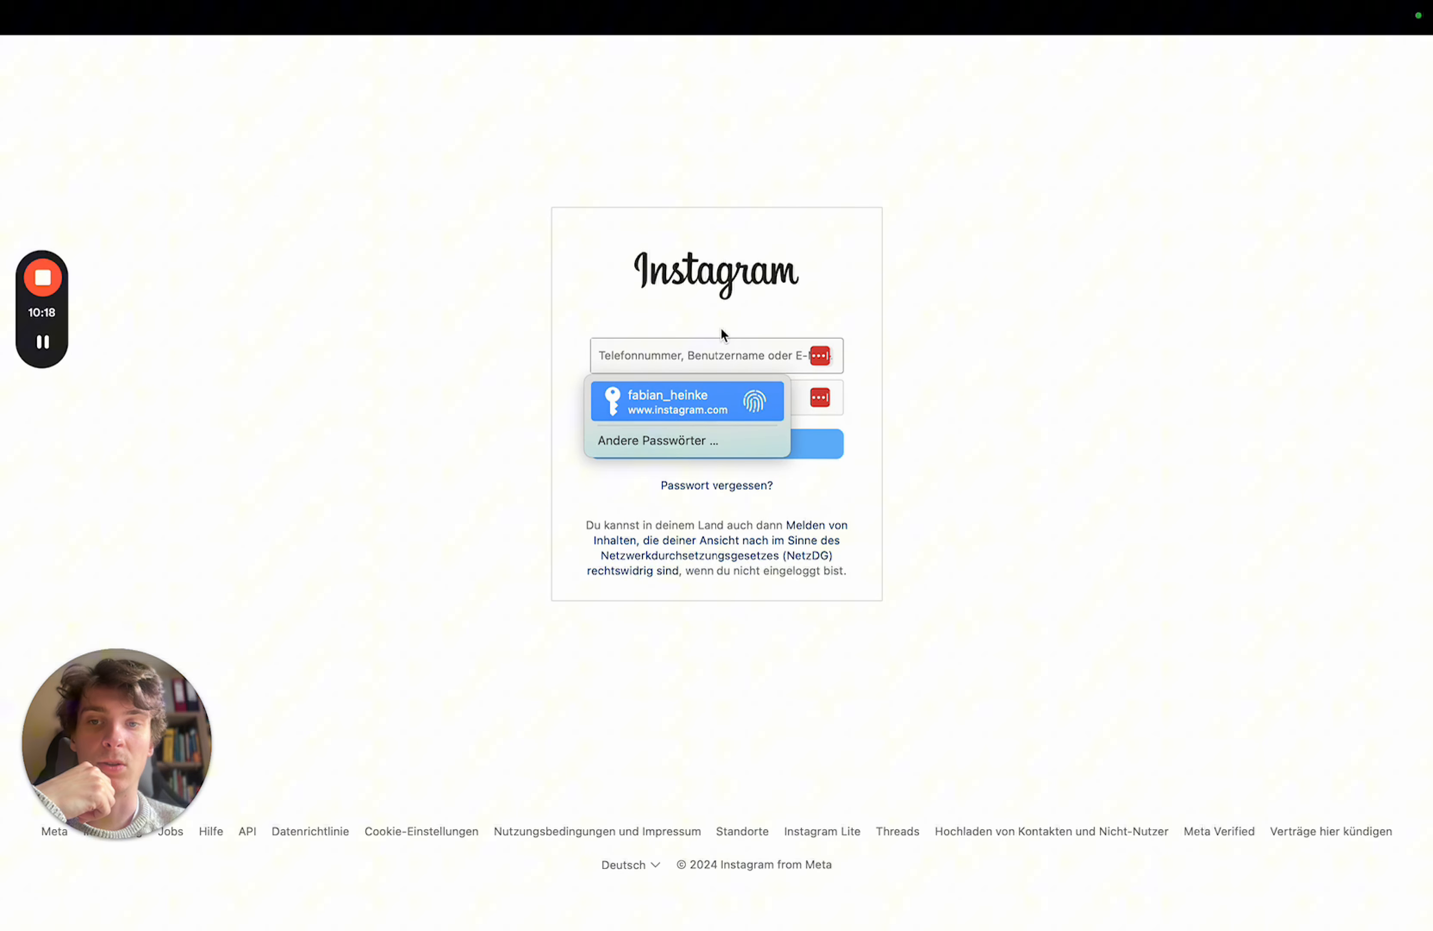
- Sign in with the saved login and make the account a Creator in category Person des öffentlichen Lebens
key("Return")
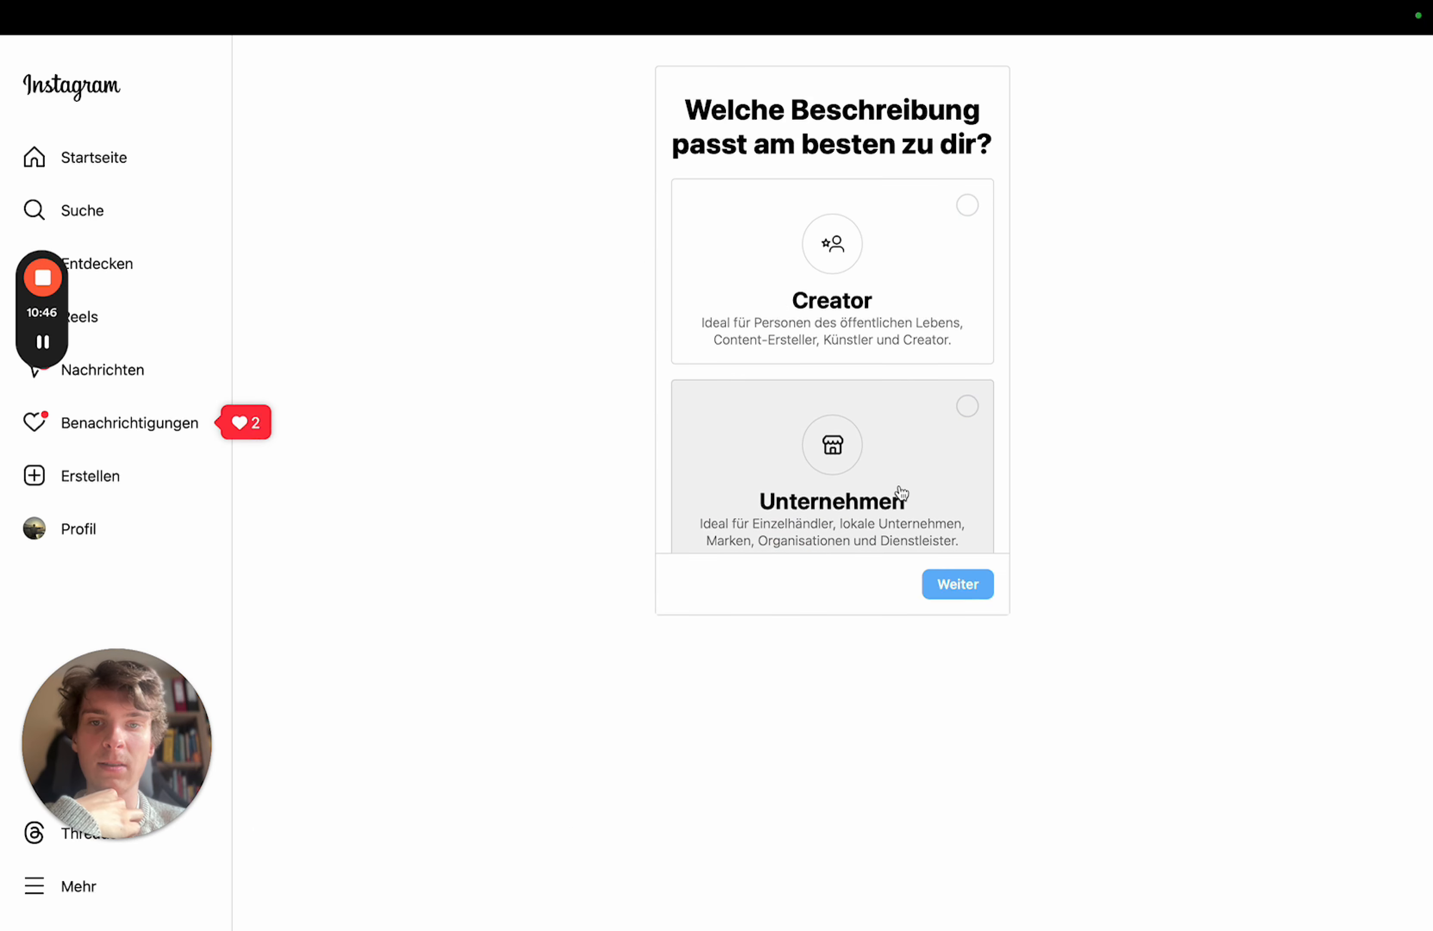
scroll(899, 492, "down", 1)
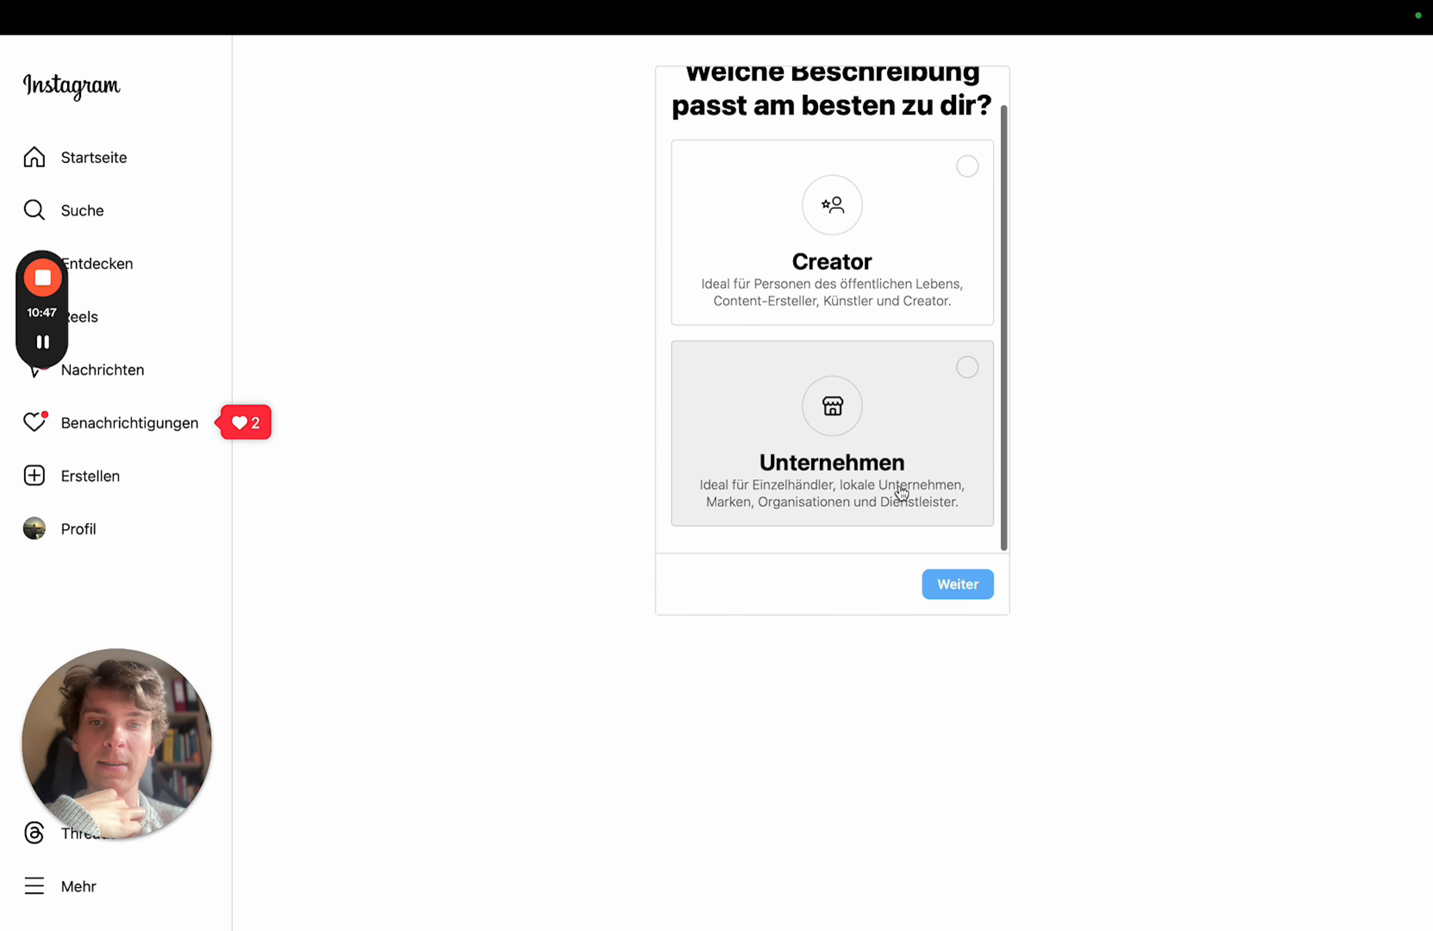
scroll(894, 496, "up", 1)
left_click(889, 298)
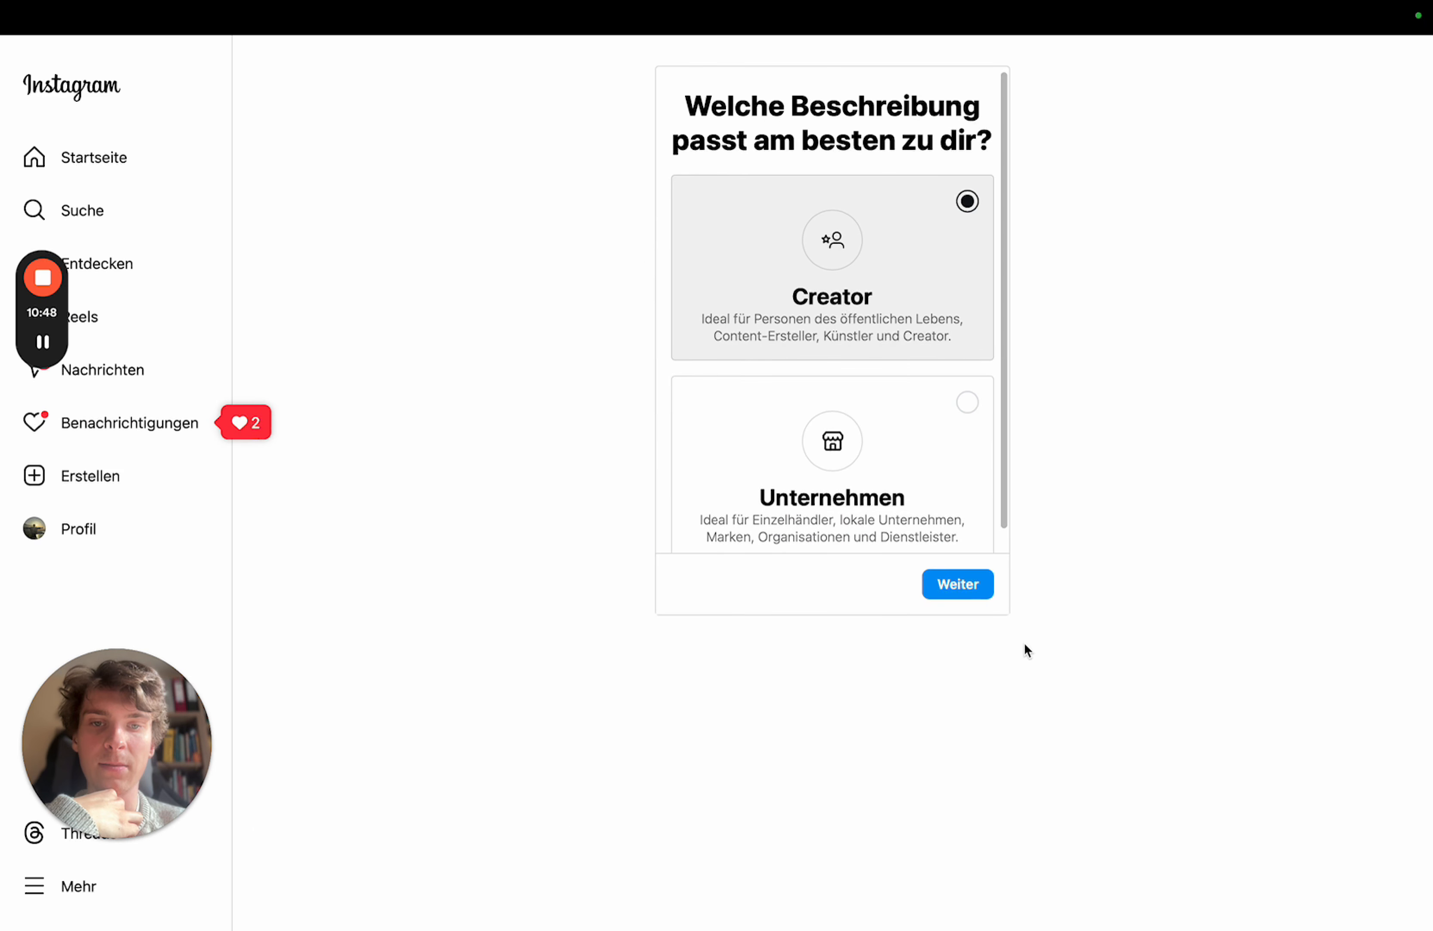
left_click(967, 596)
left_click(973, 591)
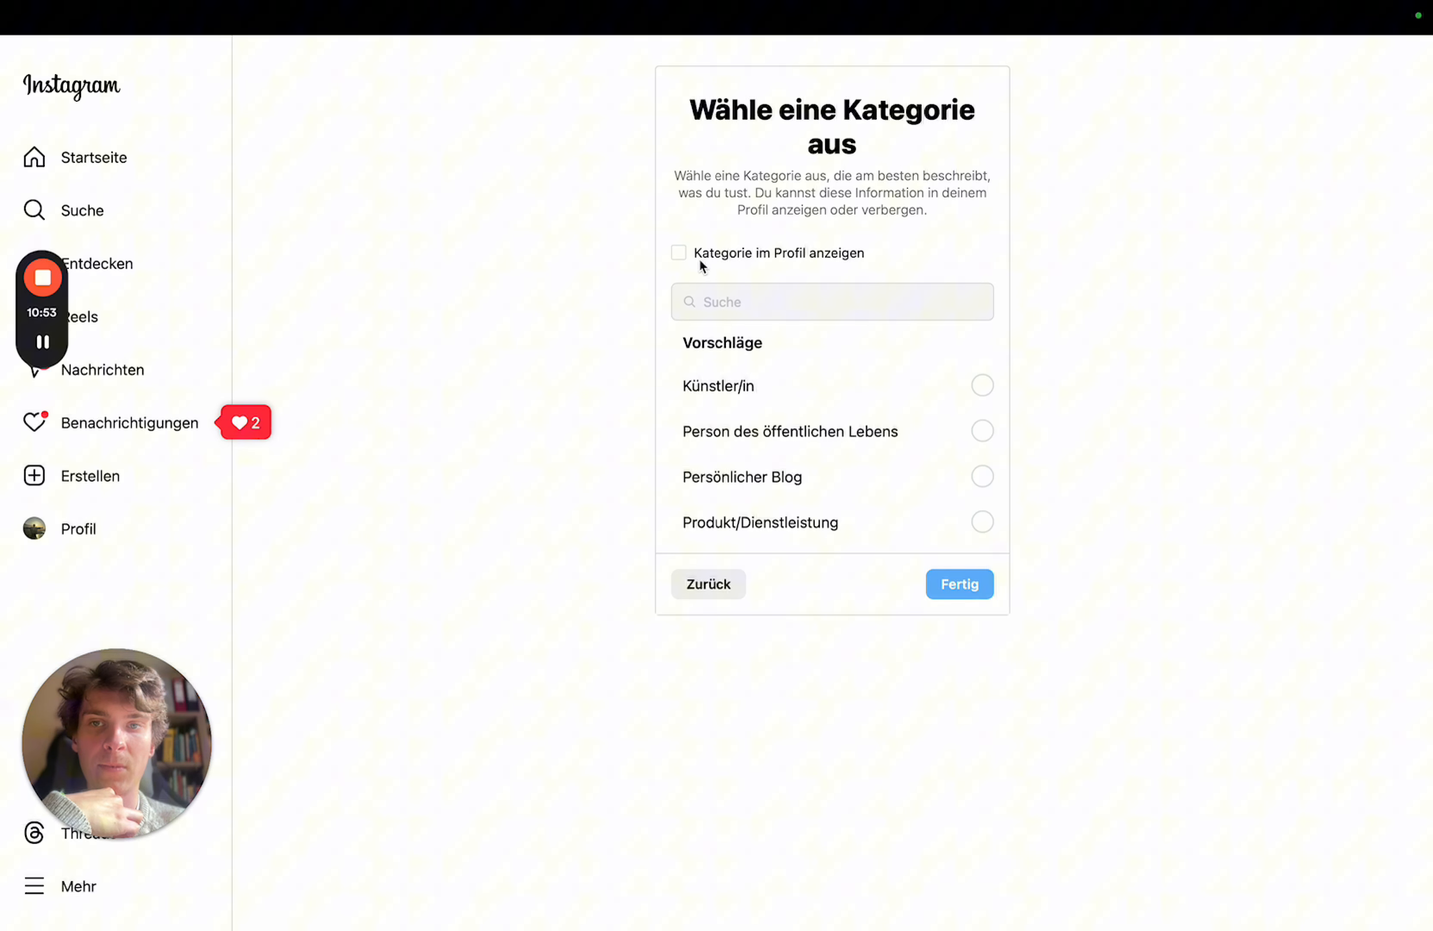
left_click(982, 430)
left_click(974, 588)
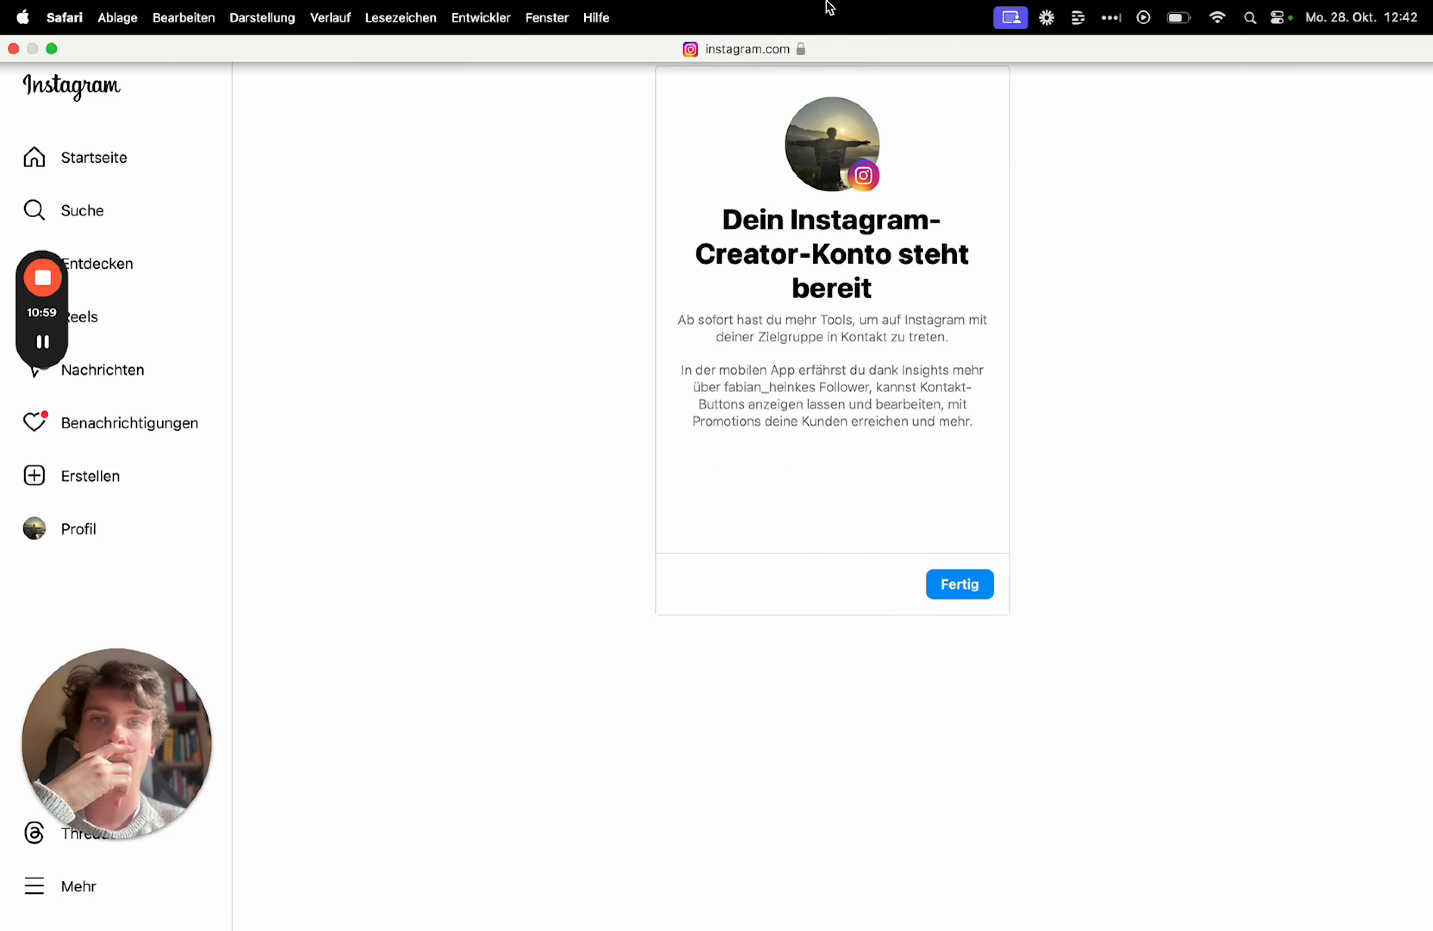
left_click(962, 585)
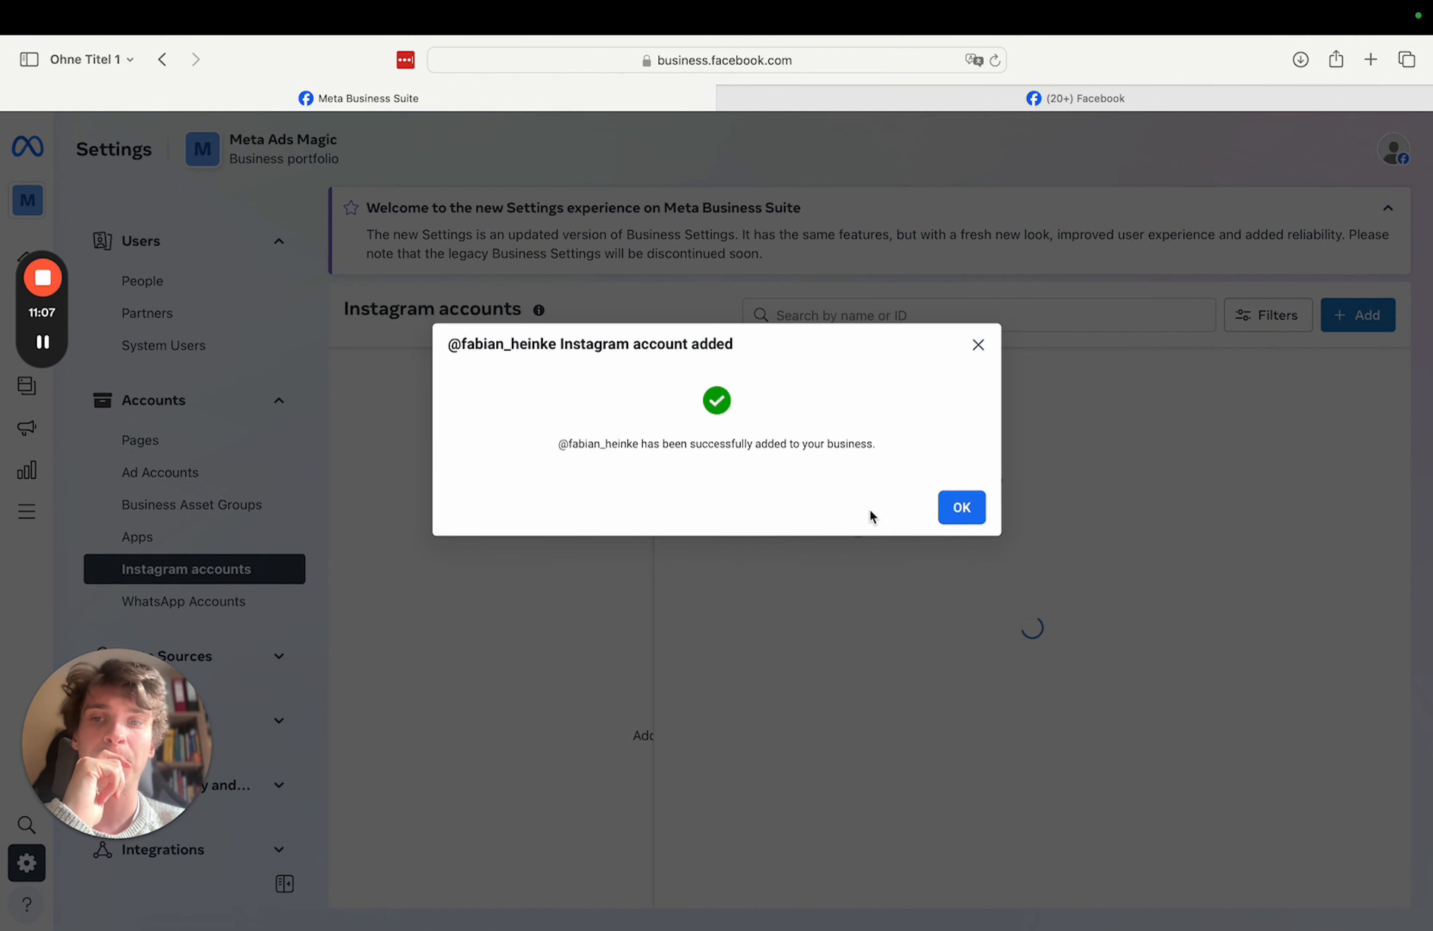
- Dismiss the account-added confirmation and sort the portfolio's Instagram accounts by name
left_click(967, 512)
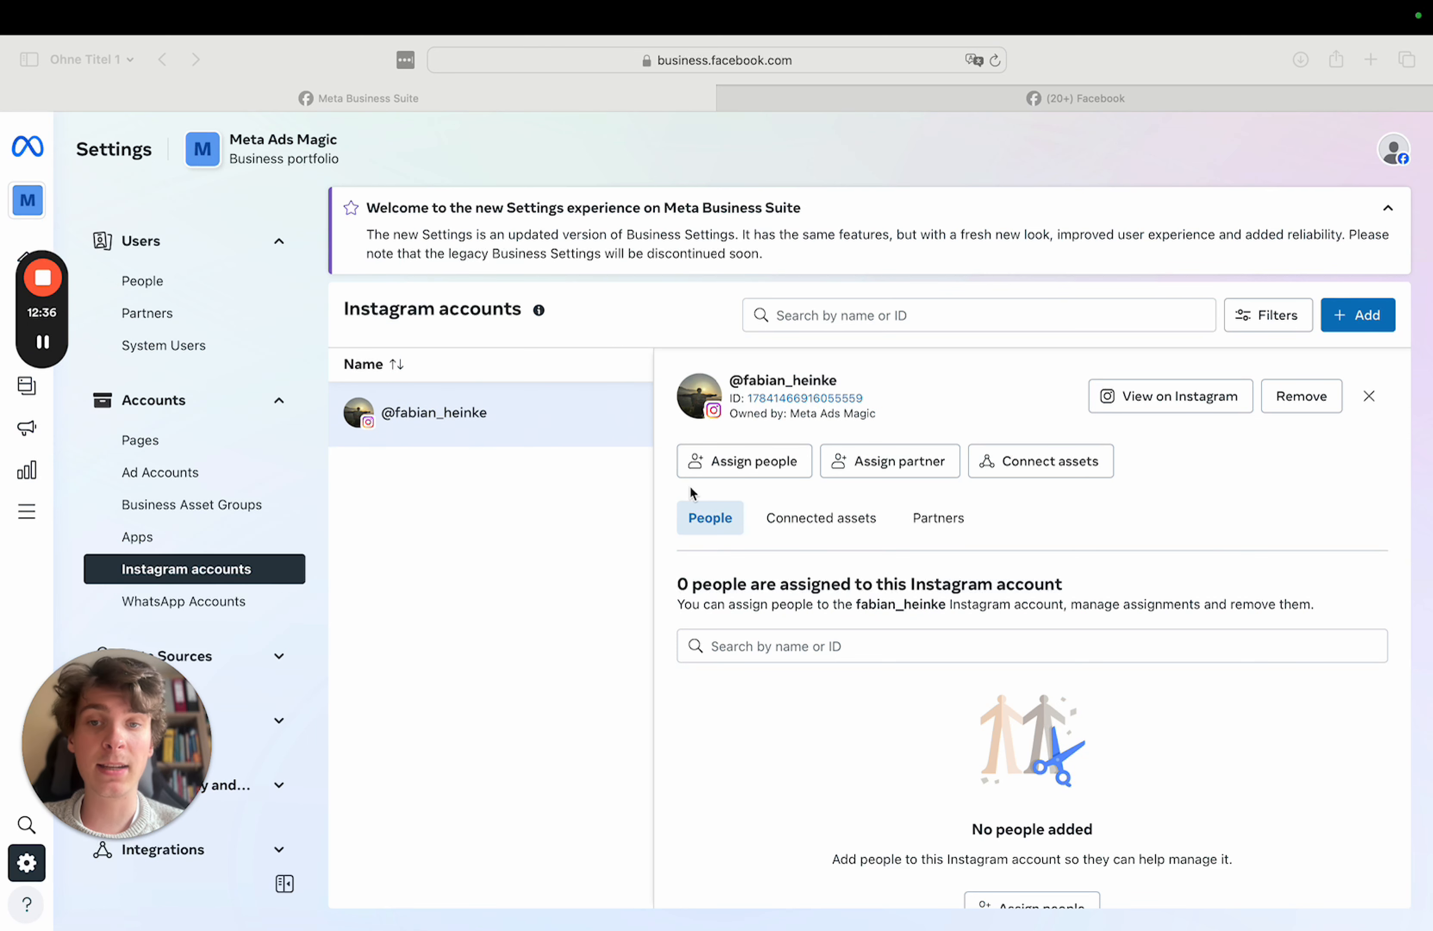
left_click(690, 424)
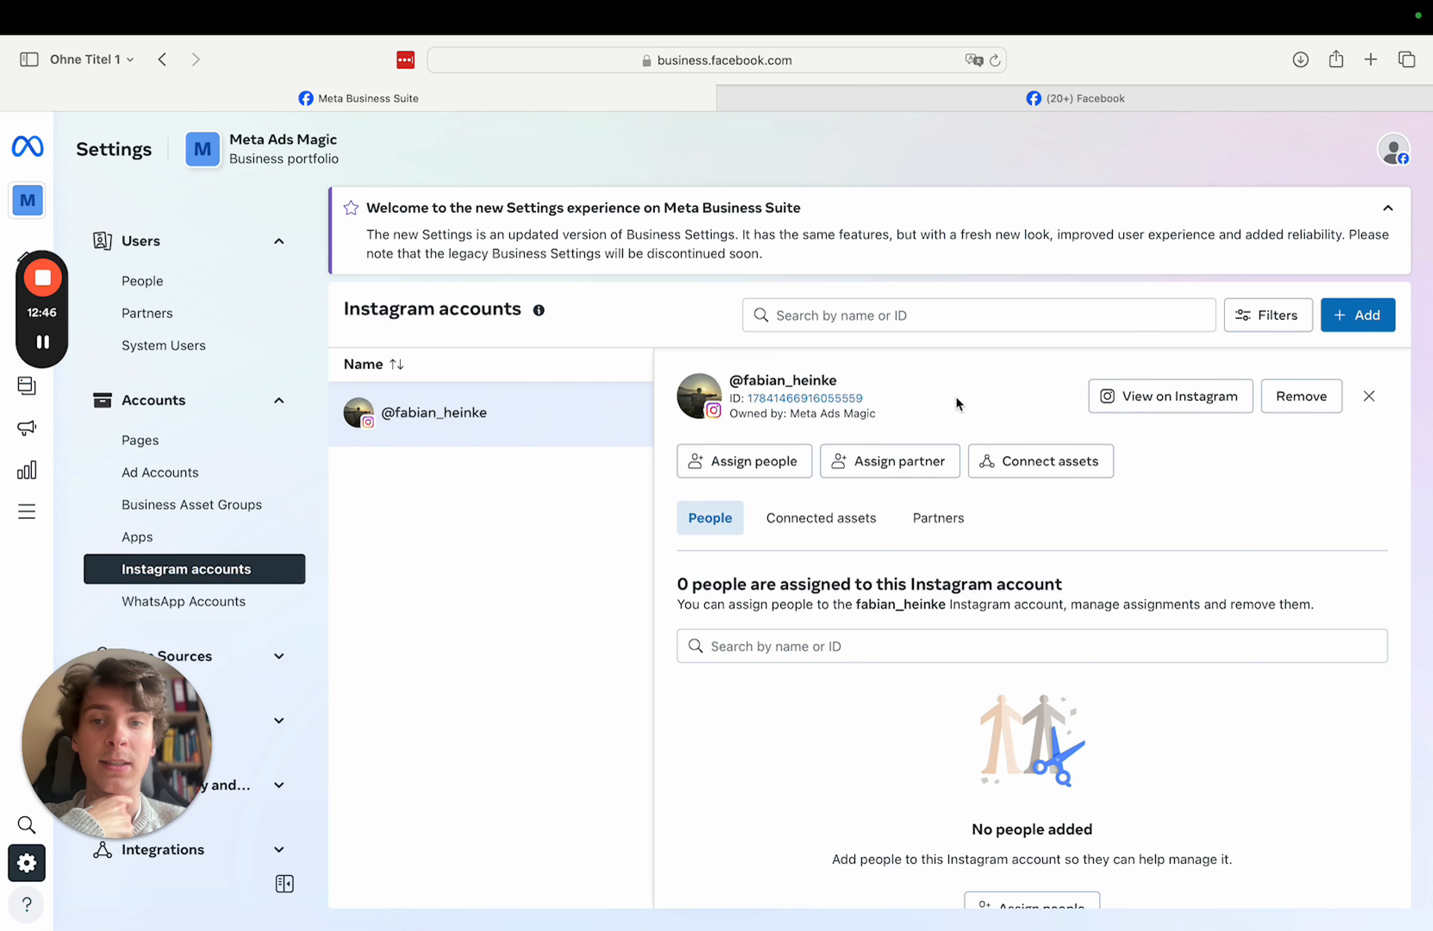
left_click(580, 371)
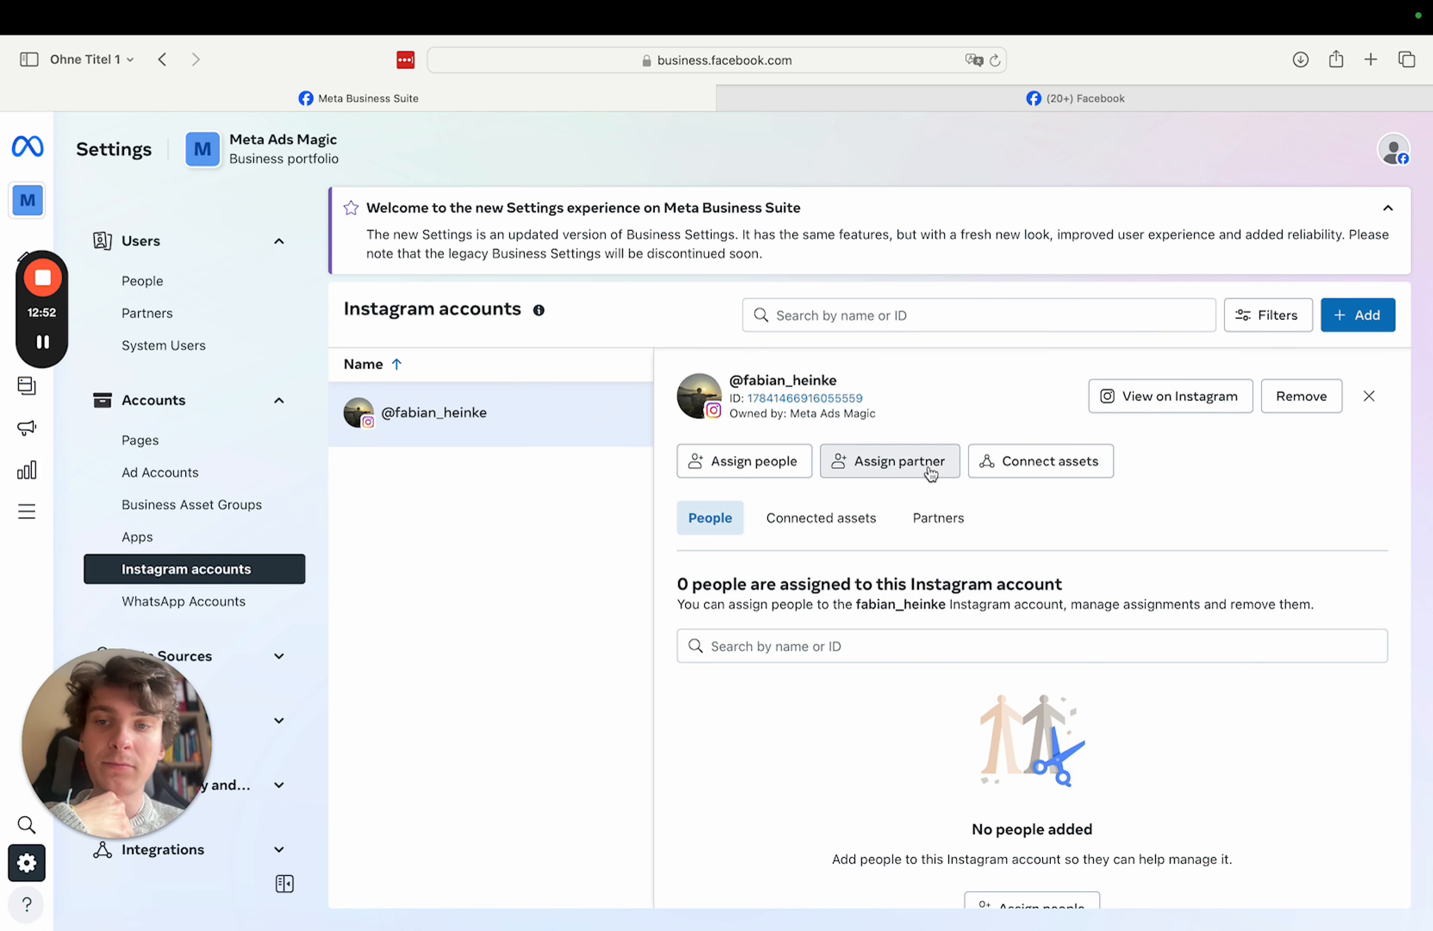
- Check the Pages and Instagram accounts lists, ending on the Pages list with Meta Ads Magic
left_click(180, 446)
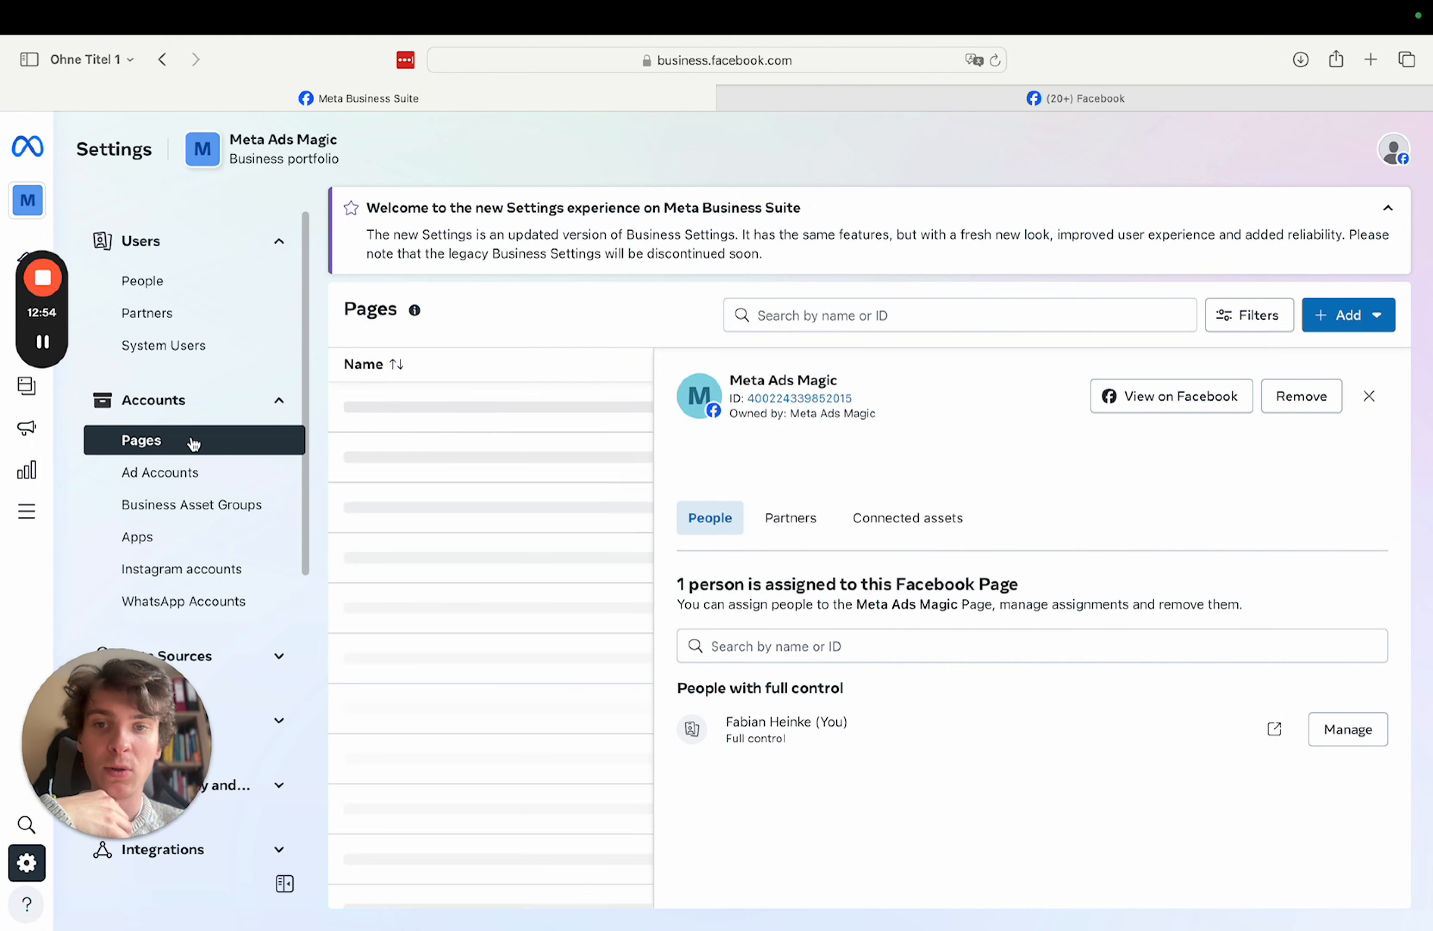
left_click(168, 571)
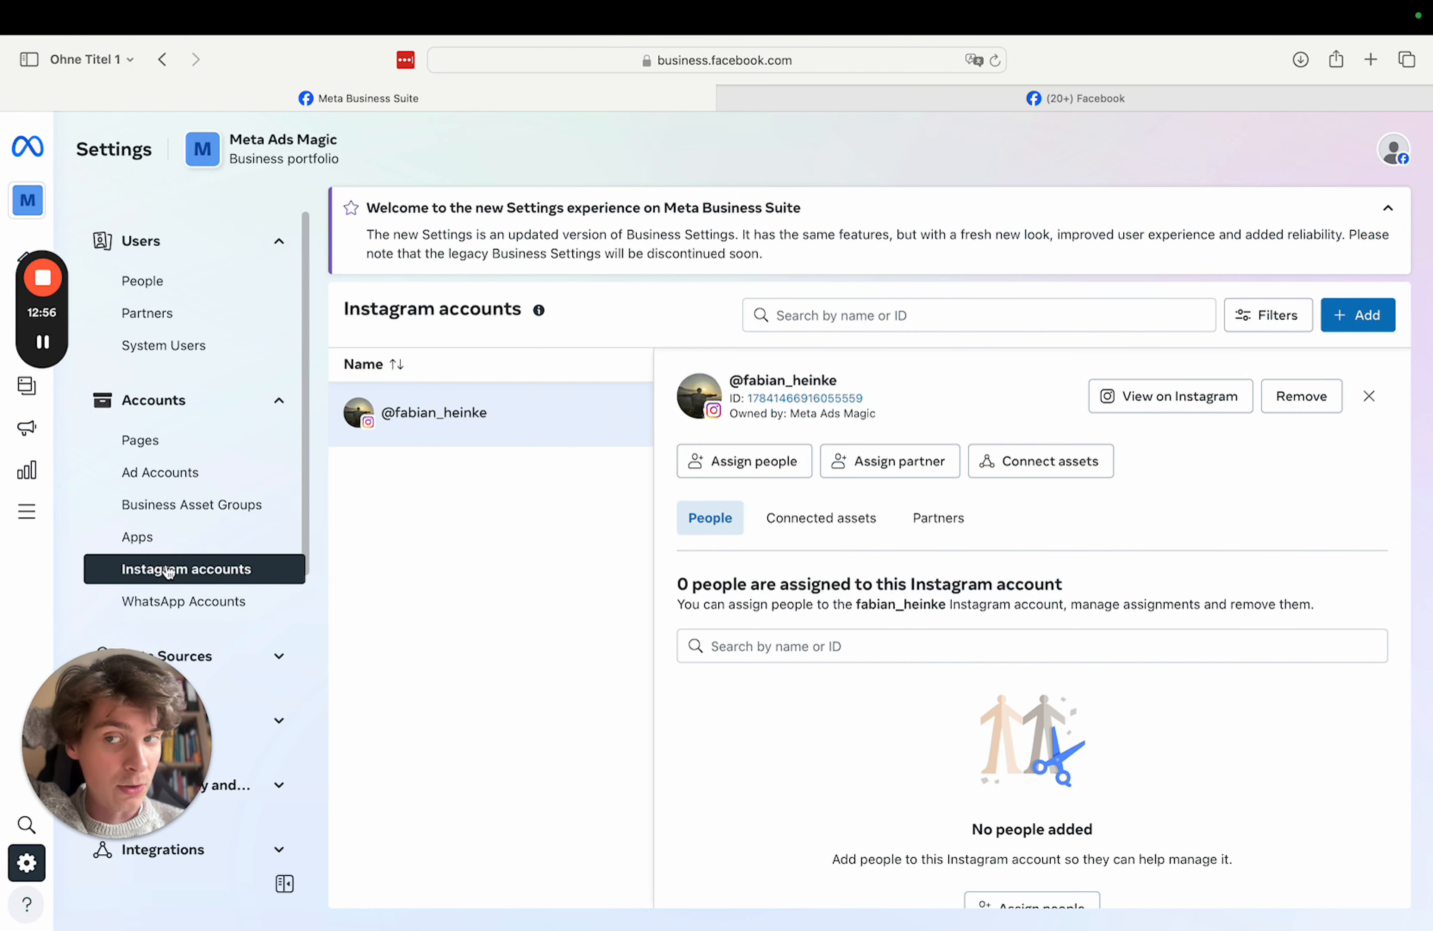
left_click(176, 442)
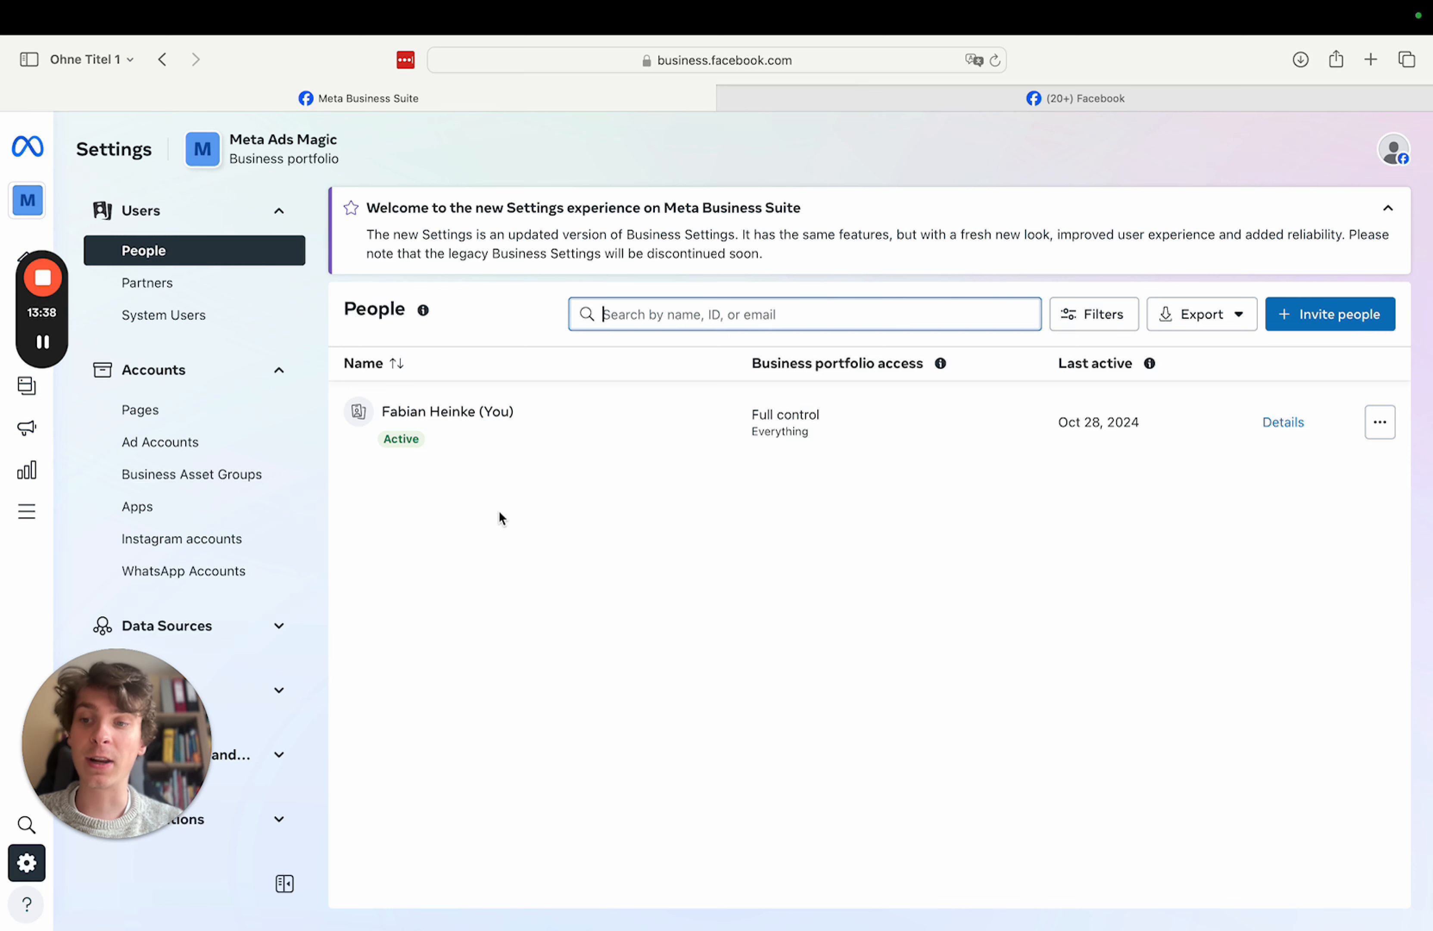
- Expand Data Sources in the Settings sidebar and open the still-empty Datasets page
left_click_drag(111, 838, 1000, 838)
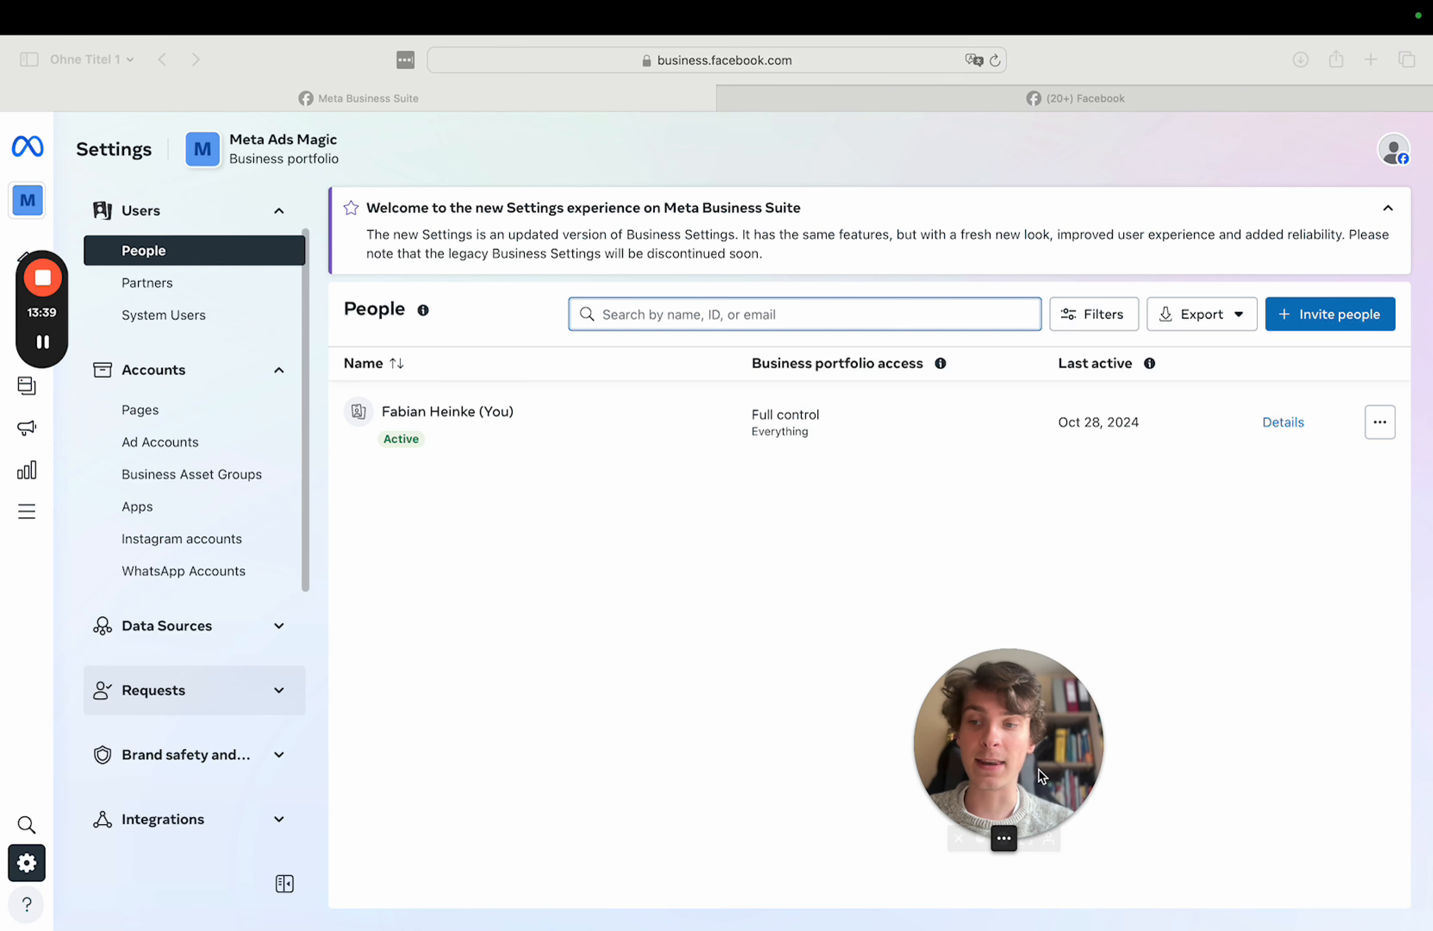
left_click(275, 626)
left_click_drag(1095, 760, 1095, 687)
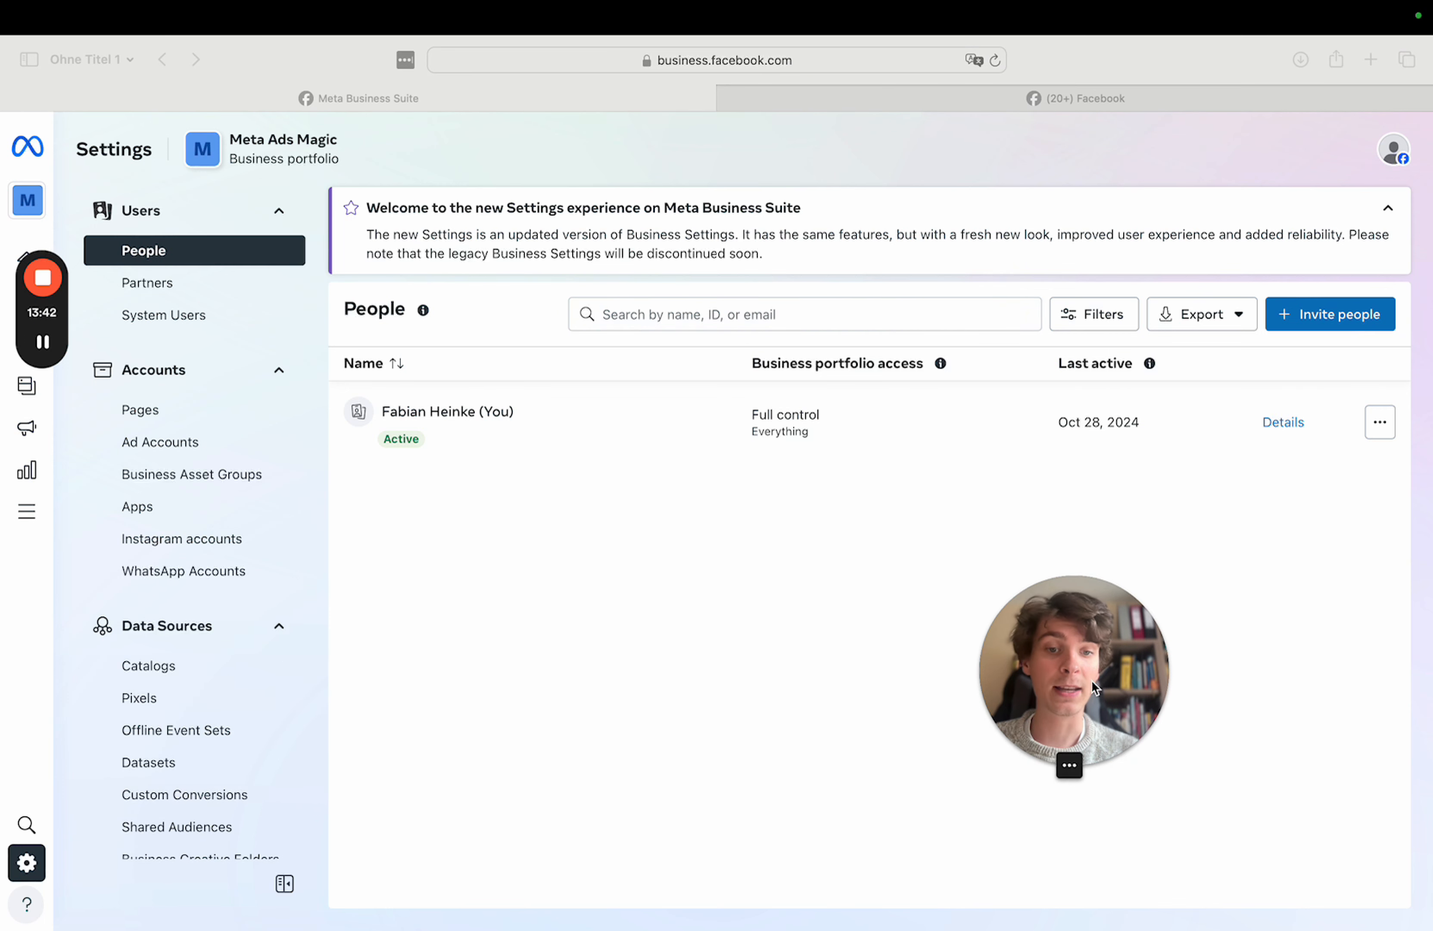
left_click(1048, 767)
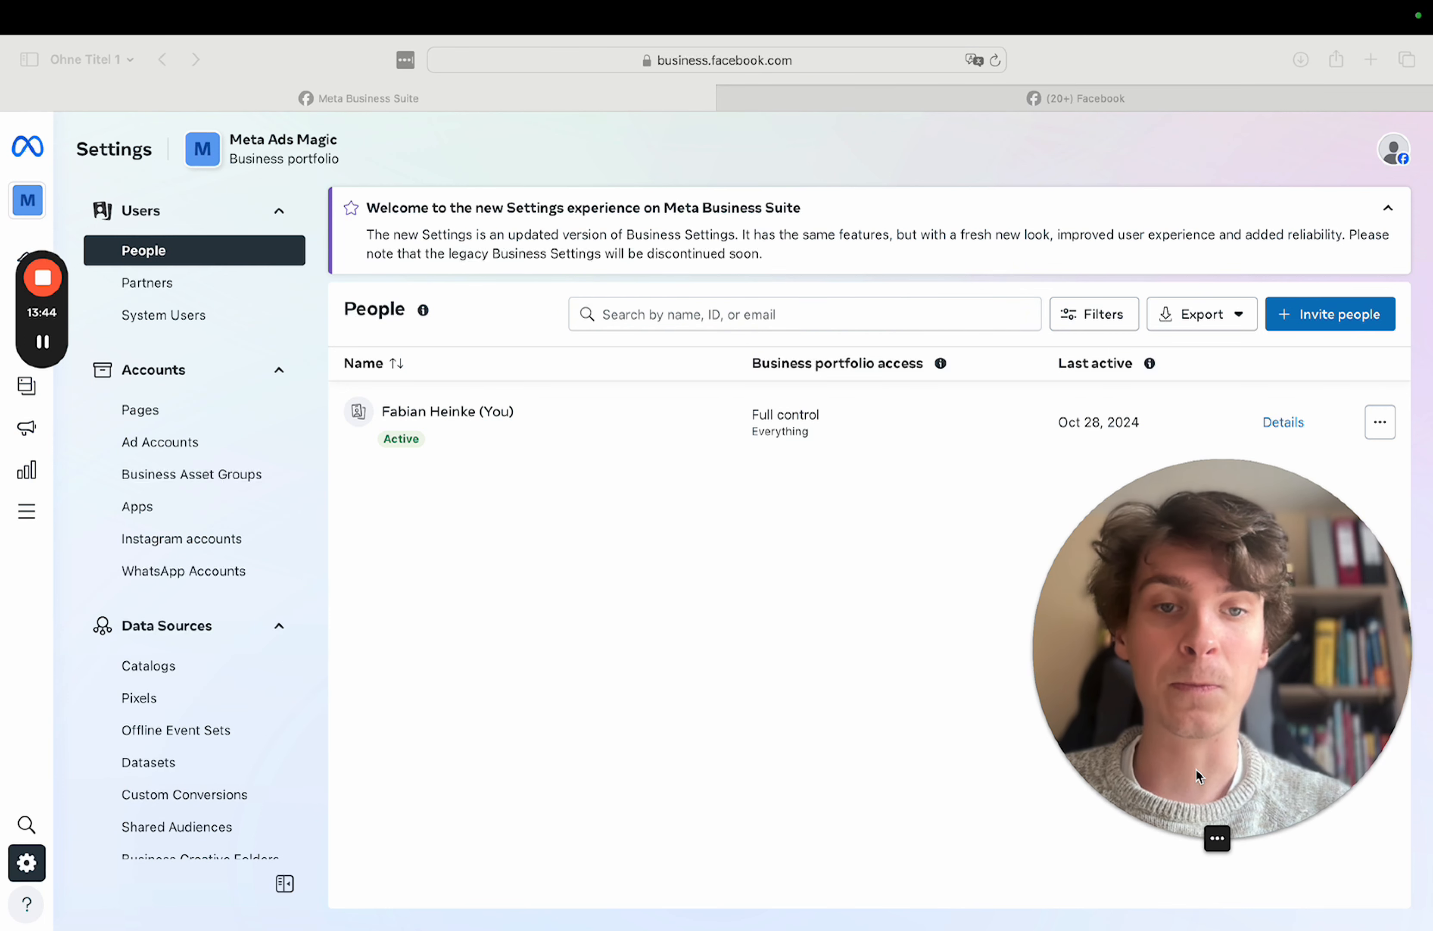
scroll(137, 705, "down", 1)
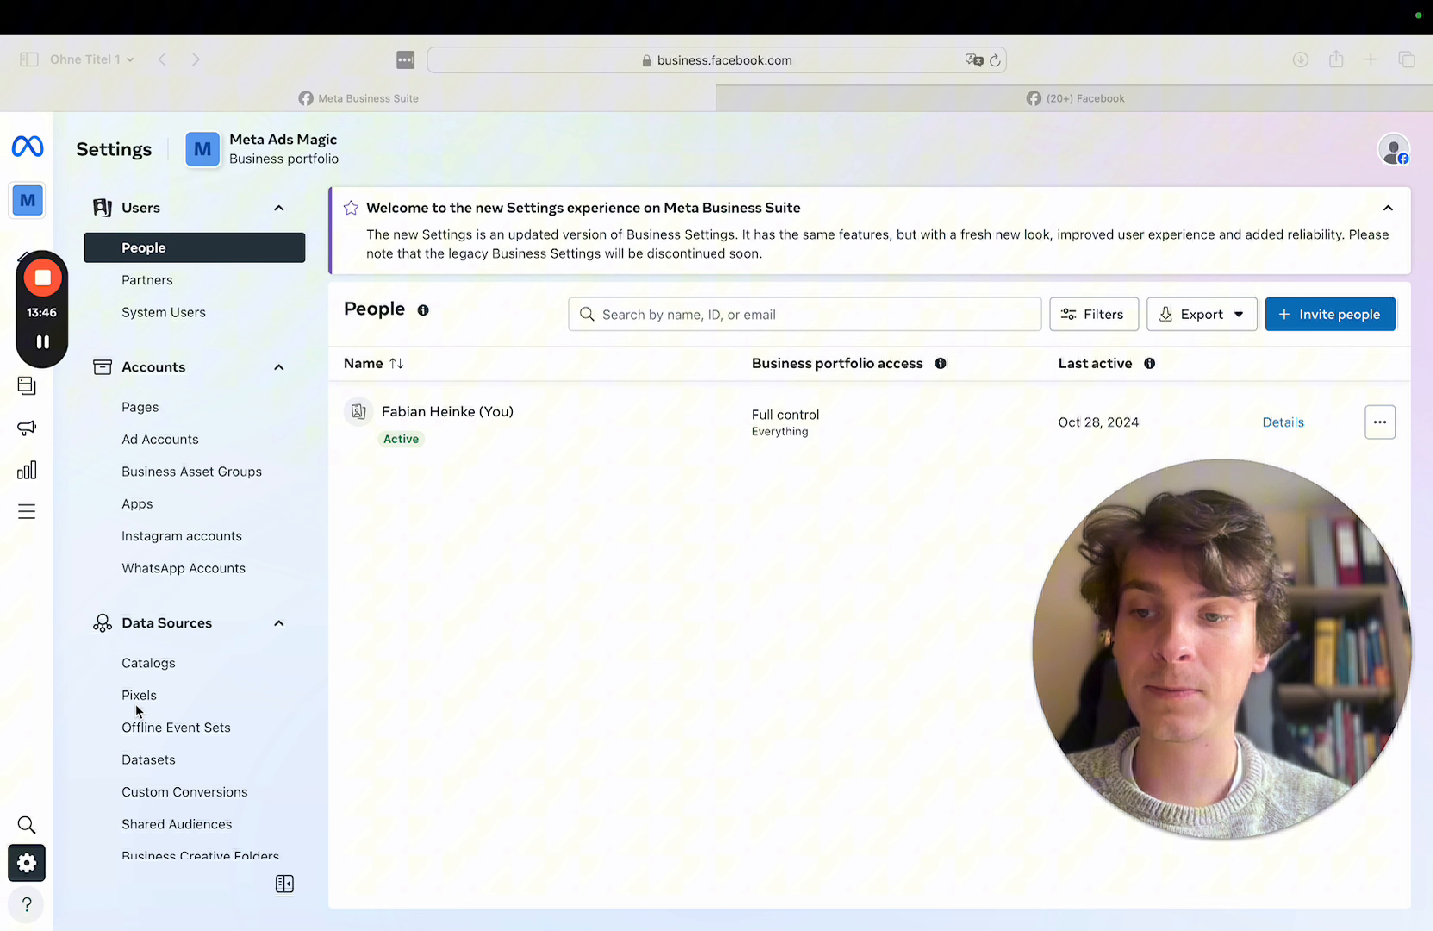
scroll(136, 704, "down", 2)
left_click(136, 690)
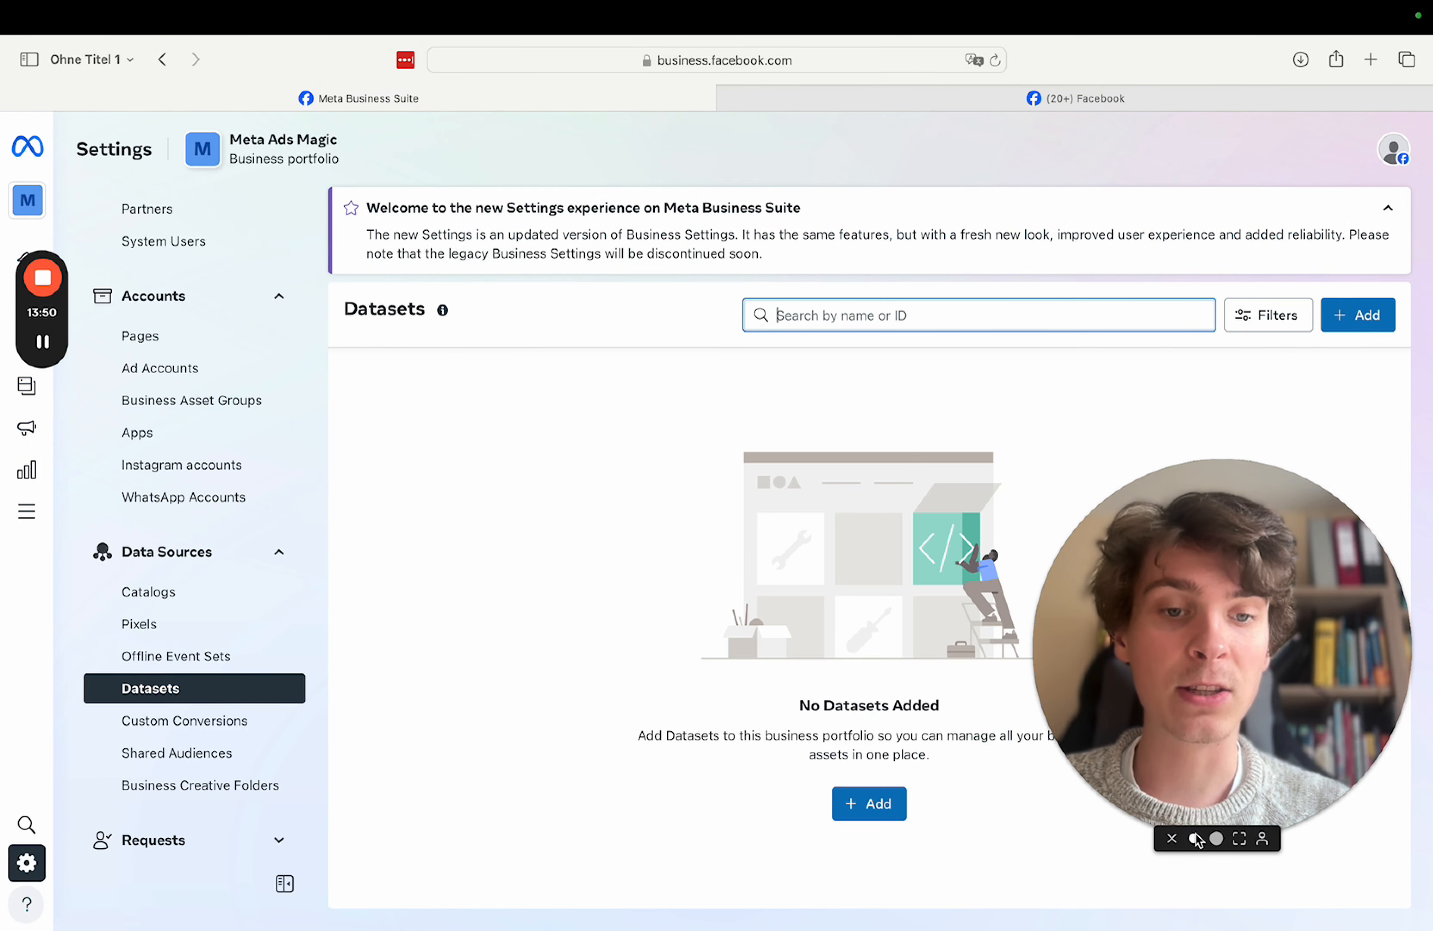
left_click(1196, 839)
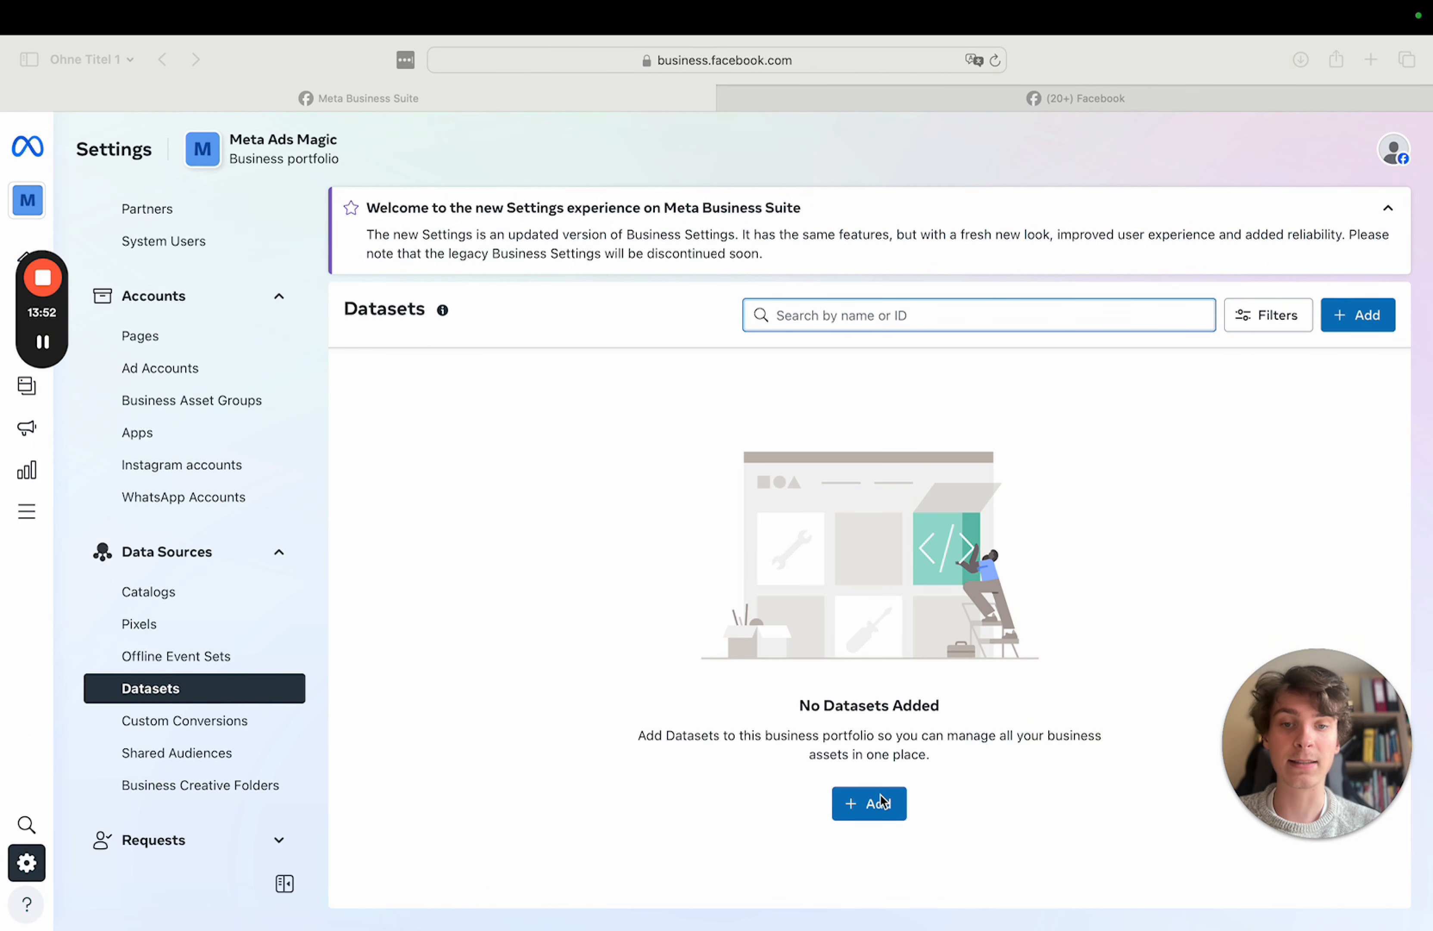
- Create a new dataset named 'Meta Ads Magic' in the portfolio
left_click(1359, 325)
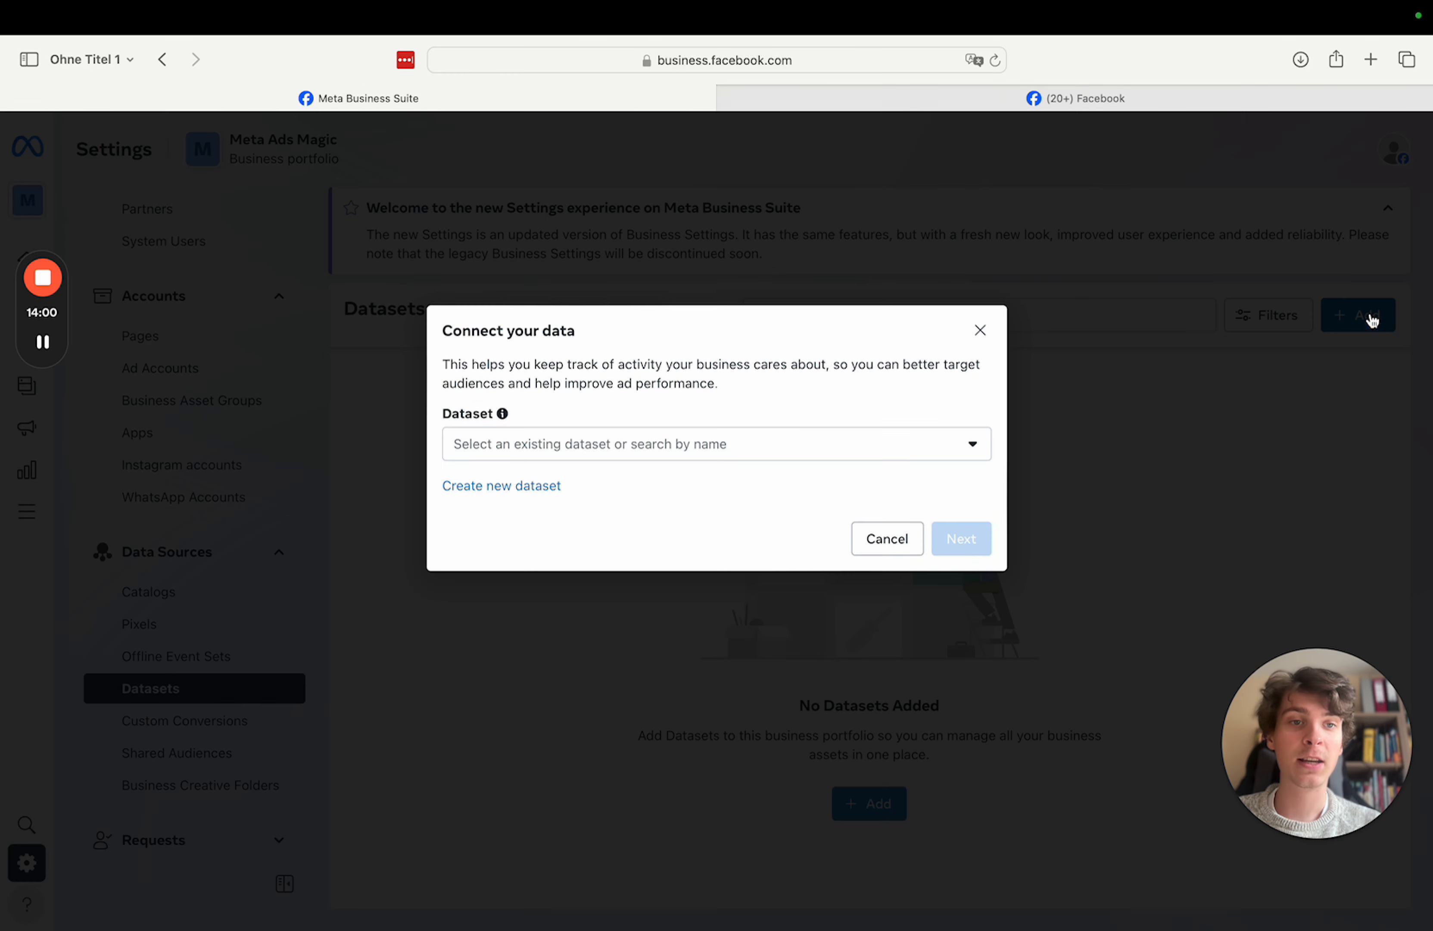
left_click(622, 459)
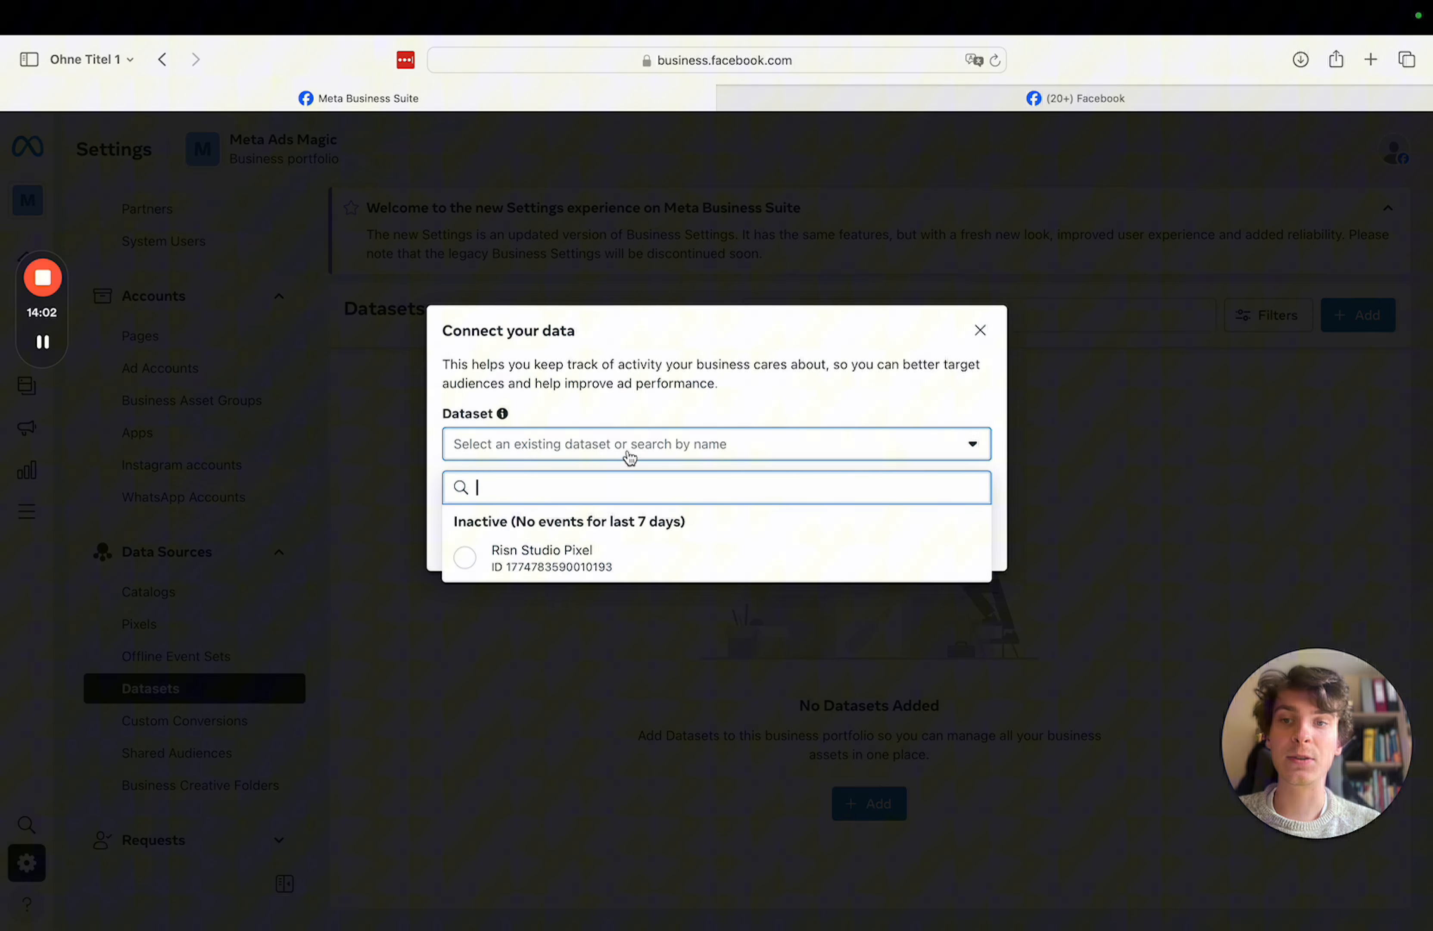
left_click(787, 367)
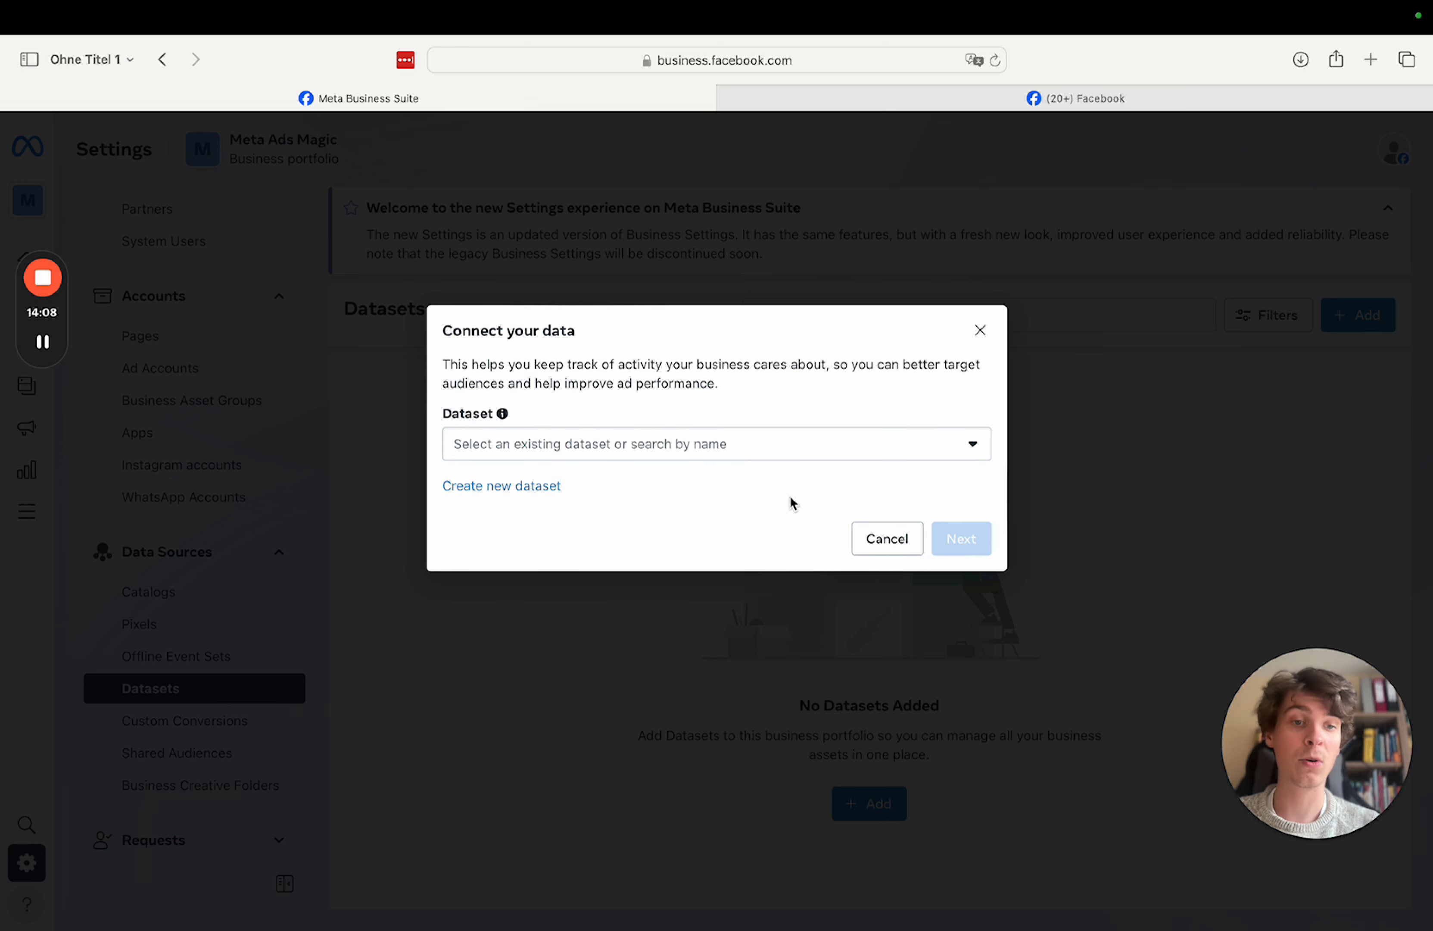
left_click(525, 492)
left_click(530, 425)
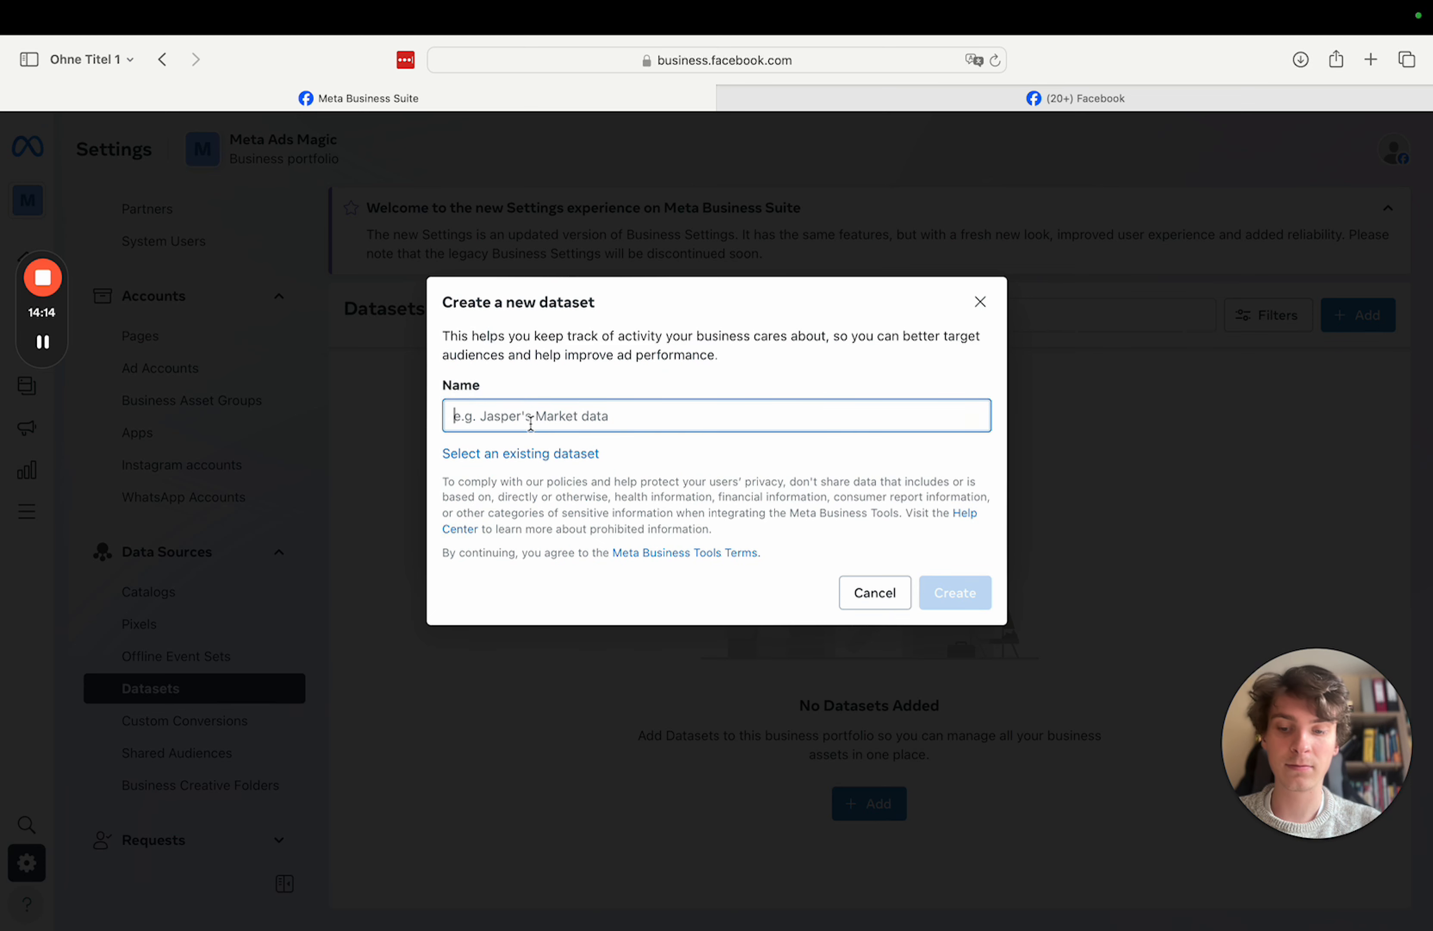
type("data")
key("BackSpace")
key("BackSpace")
key("BackSpace")
key("BackSpace")
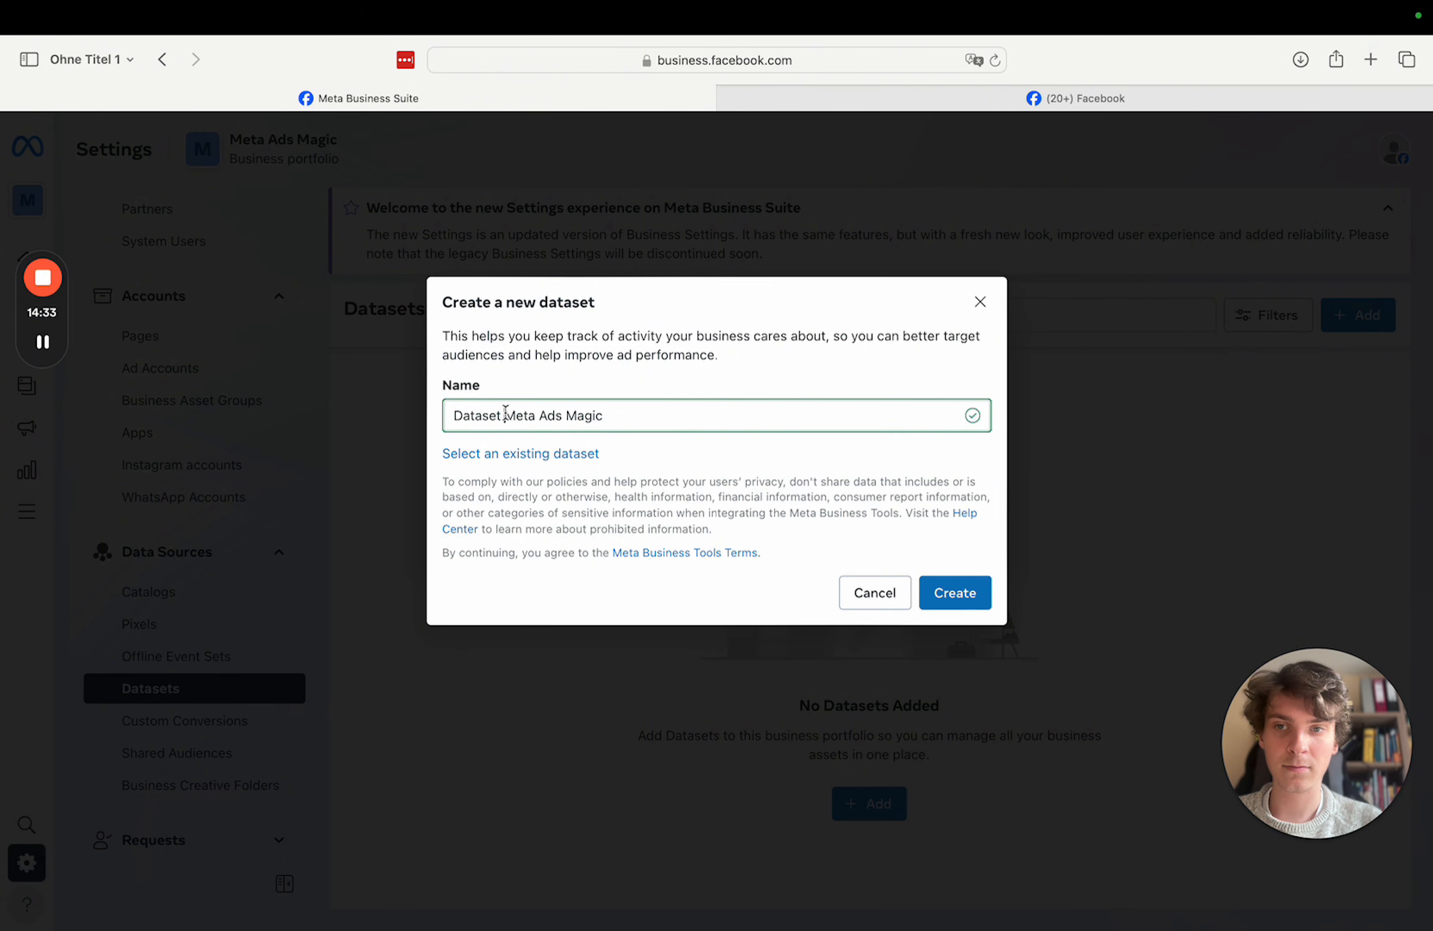
key("BackSpace")
key("BackSpace")
key("BackSpace")
key("BackSpace")
key("BackSpace")
key("BackSpace")
key("BackSpace")
key("BackSpace")
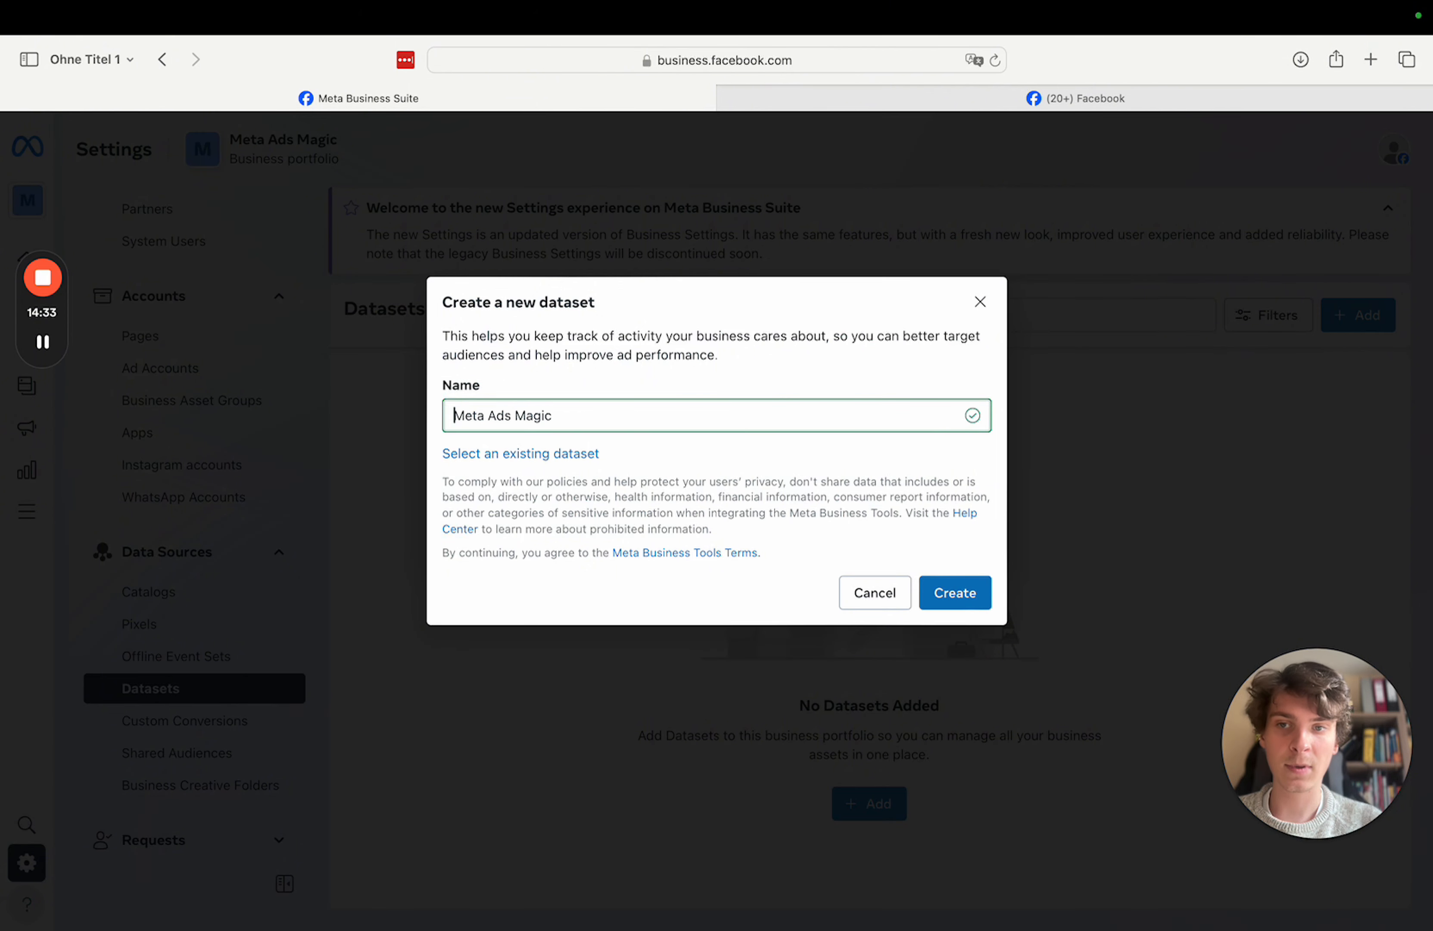
left_click(652, 382)
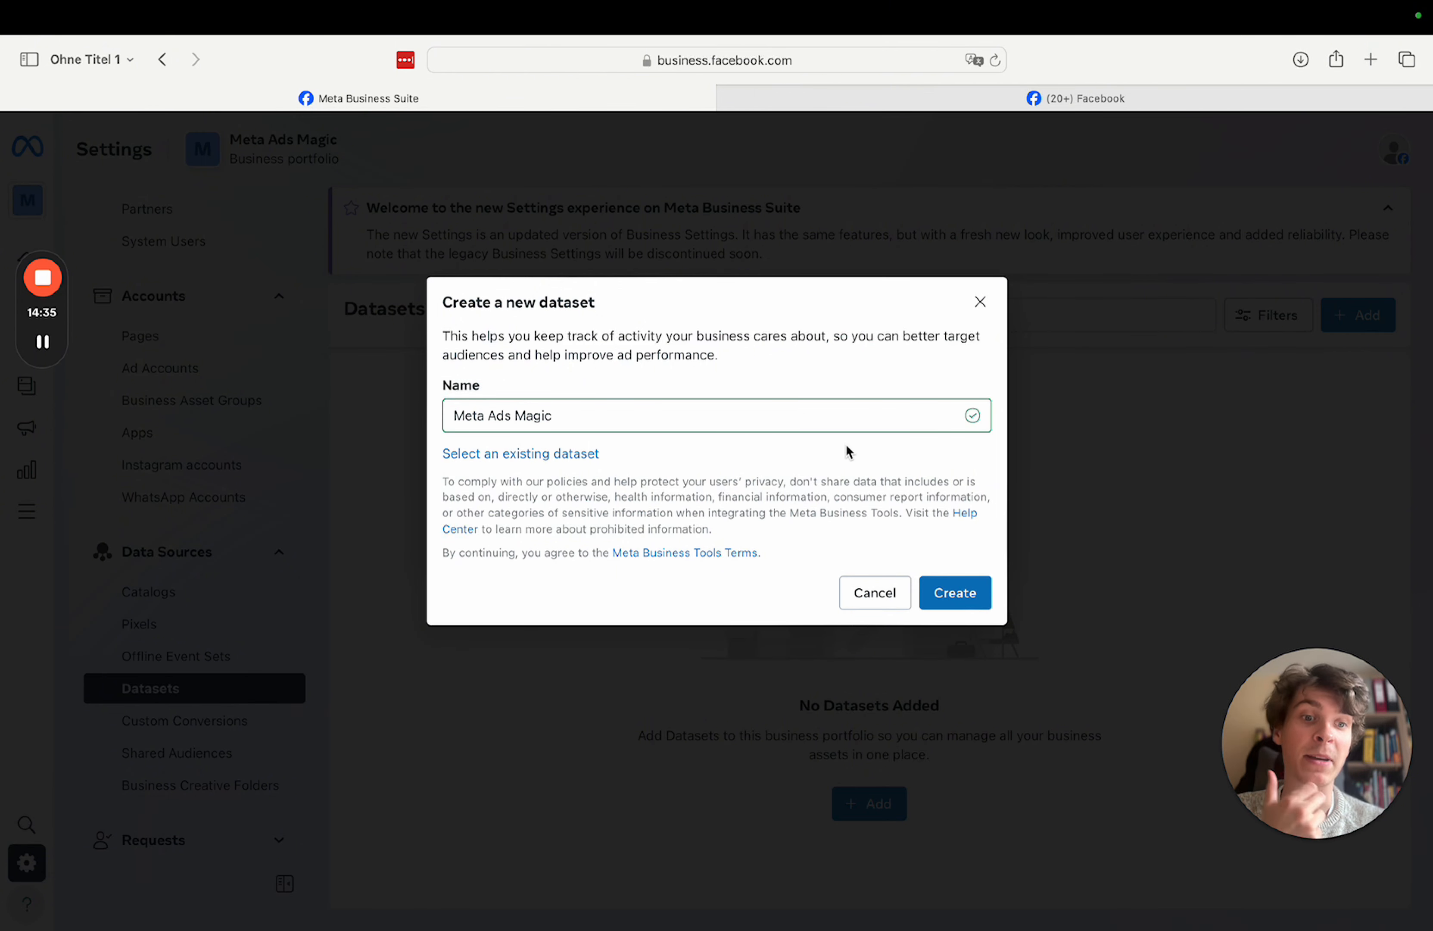
left_click(969, 587)
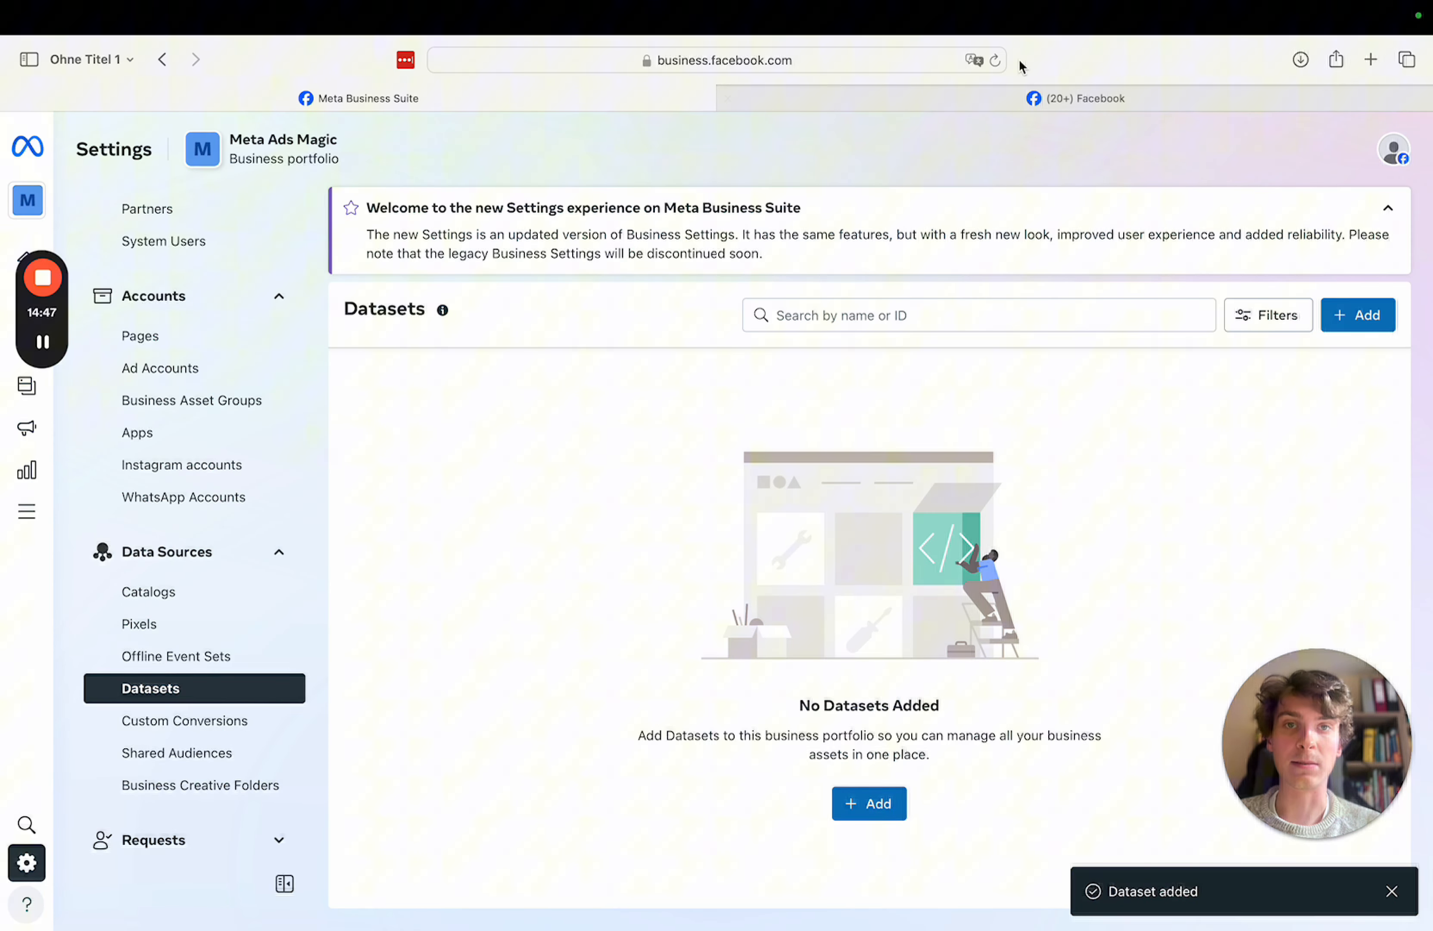
- Reload the page so the new dataset appears and the Pages settings show again
left_click(973, 60)
left_click(1008, 60)
left_click(995, 60)
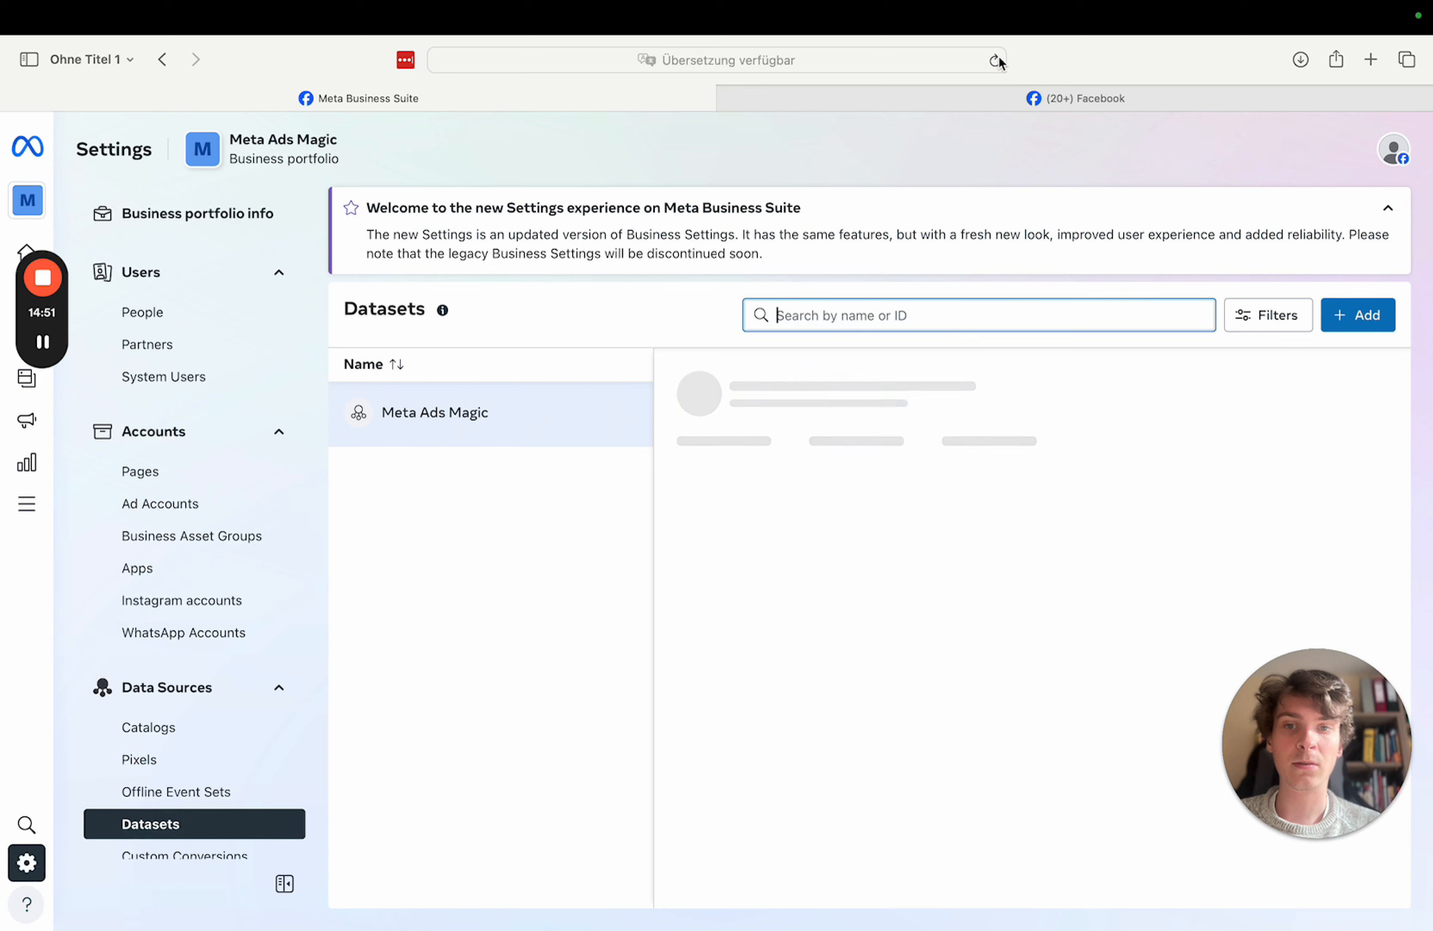
scroll(854, 647, "down", 2)
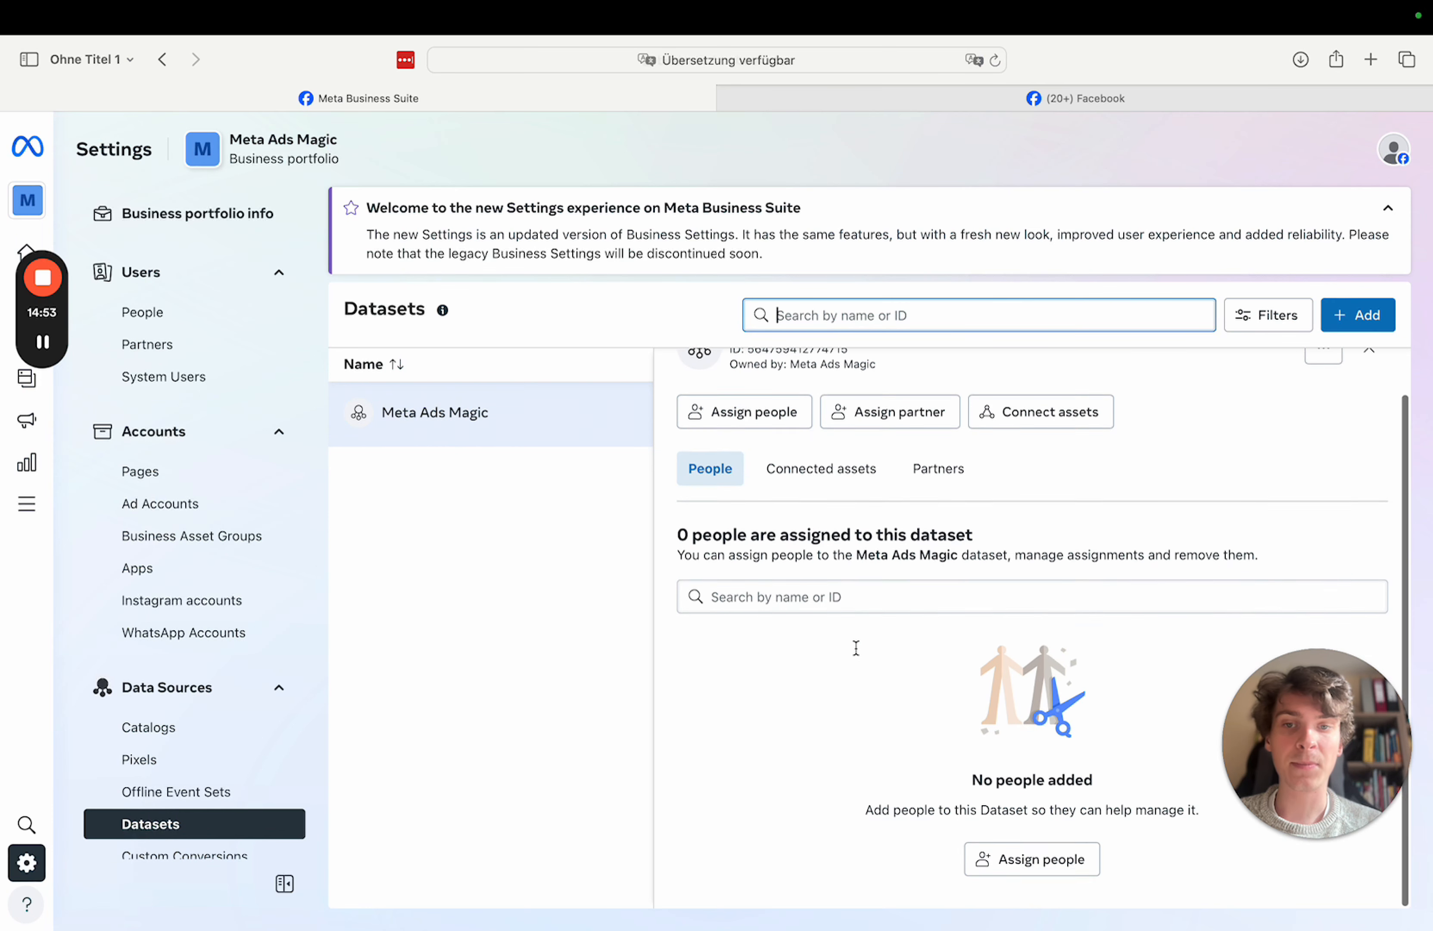
scroll(1082, 462, "up", 2)
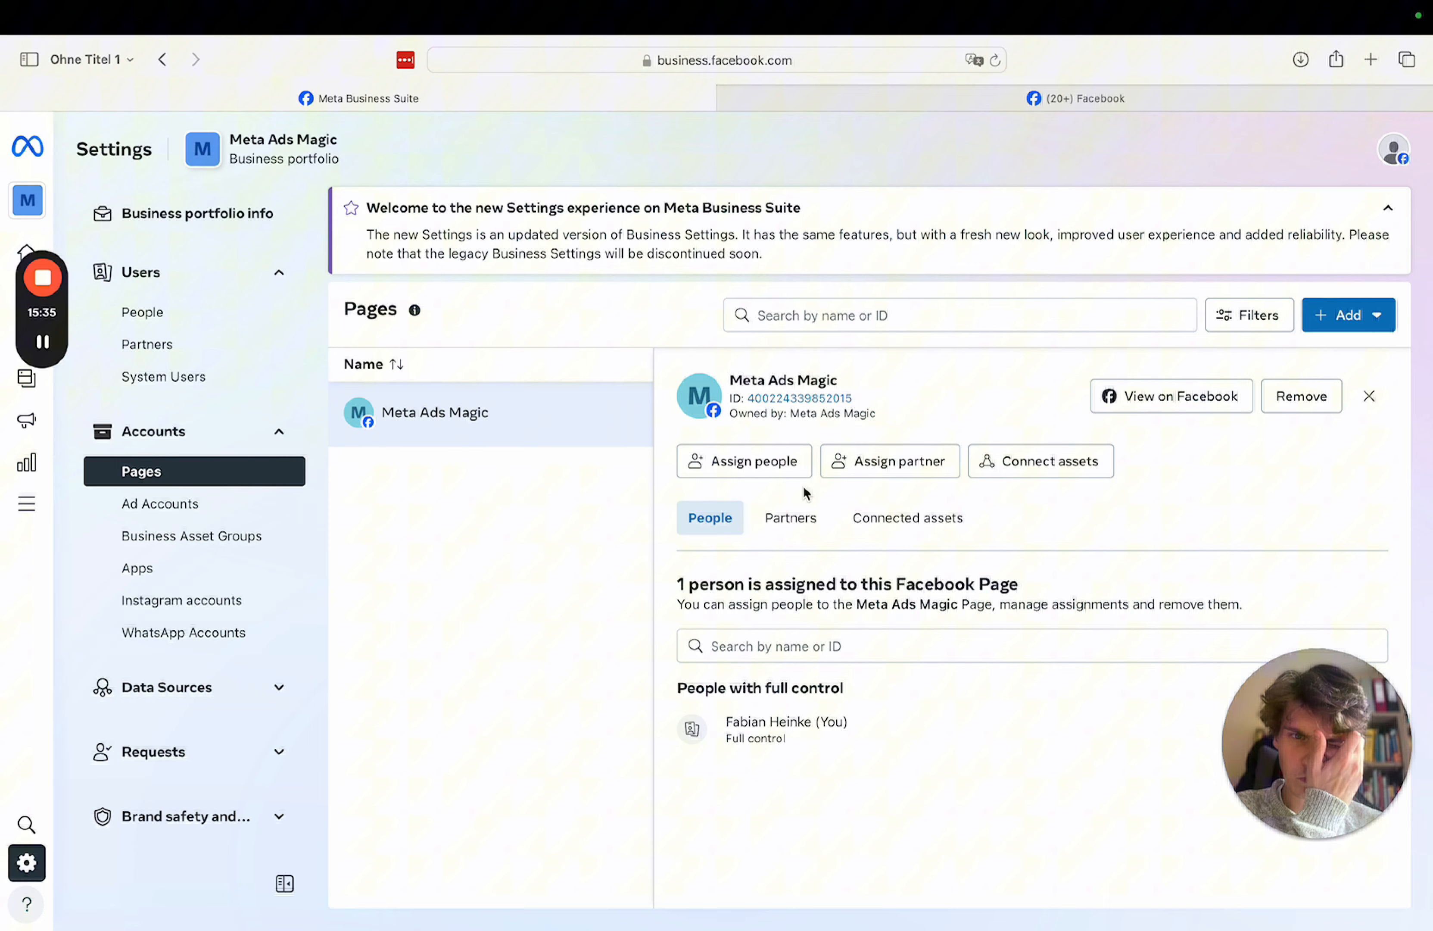
- Link the Instagram account to the Meta Ads Magic Page via Instagram login, keeping Inbox message access
left_click(1004, 469)
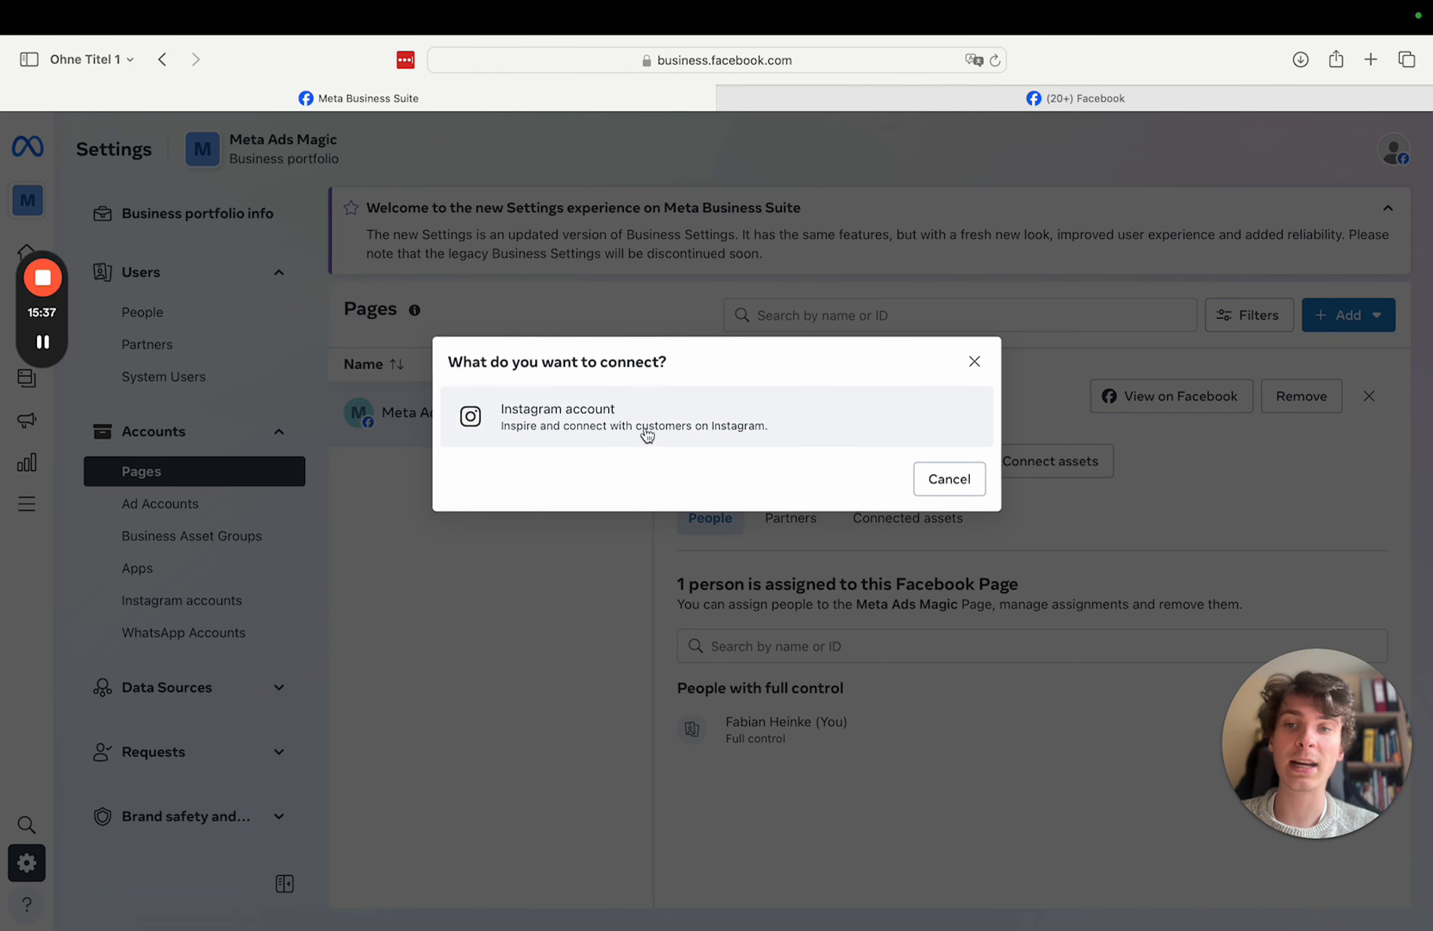
left_click(627, 416)
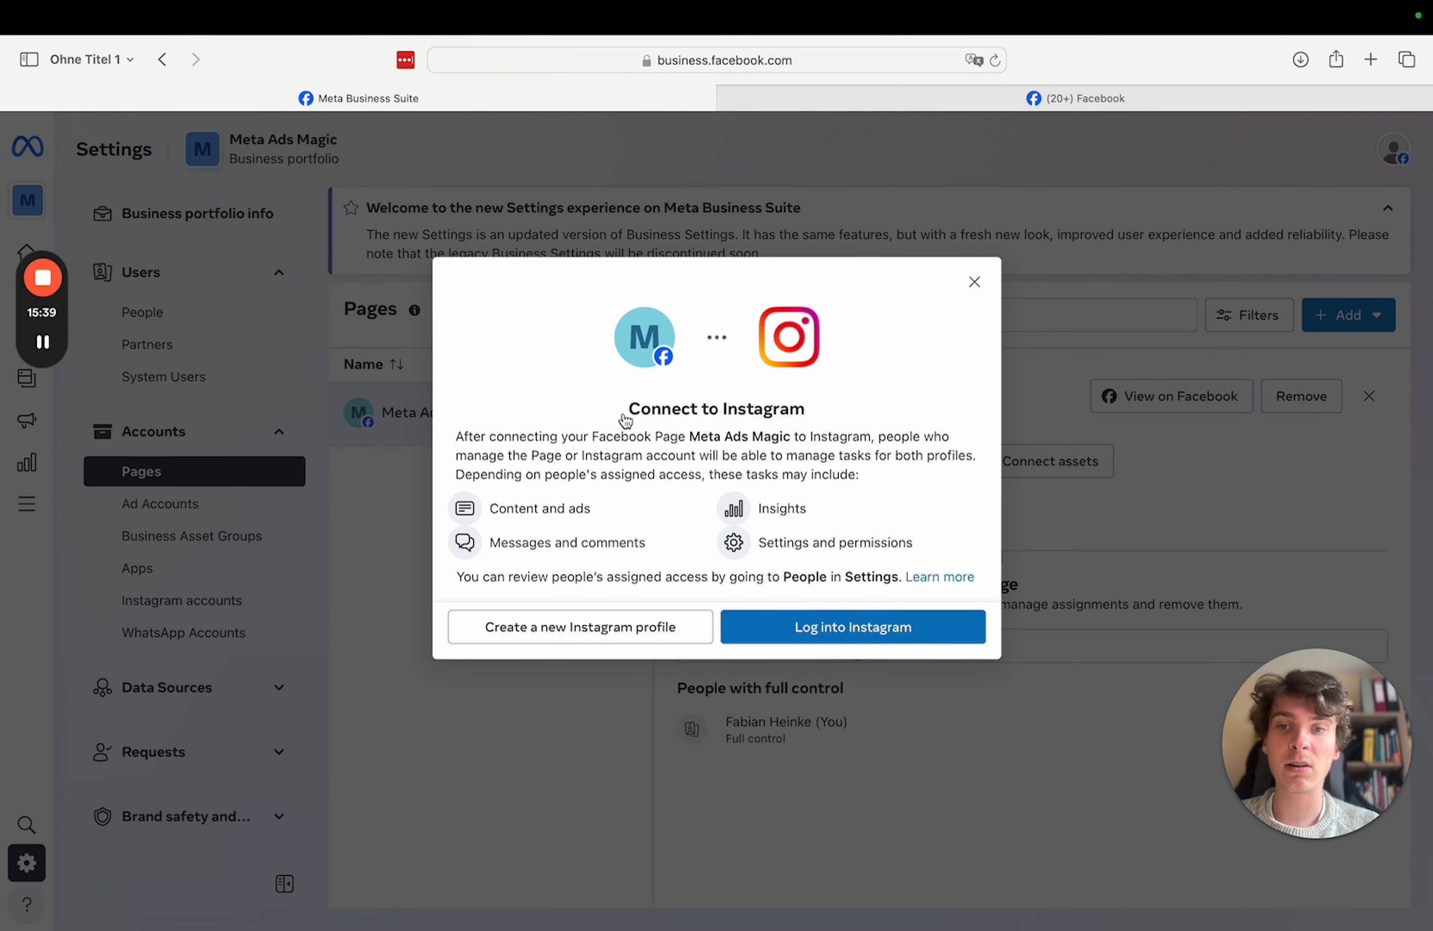
left_click(820, 632)
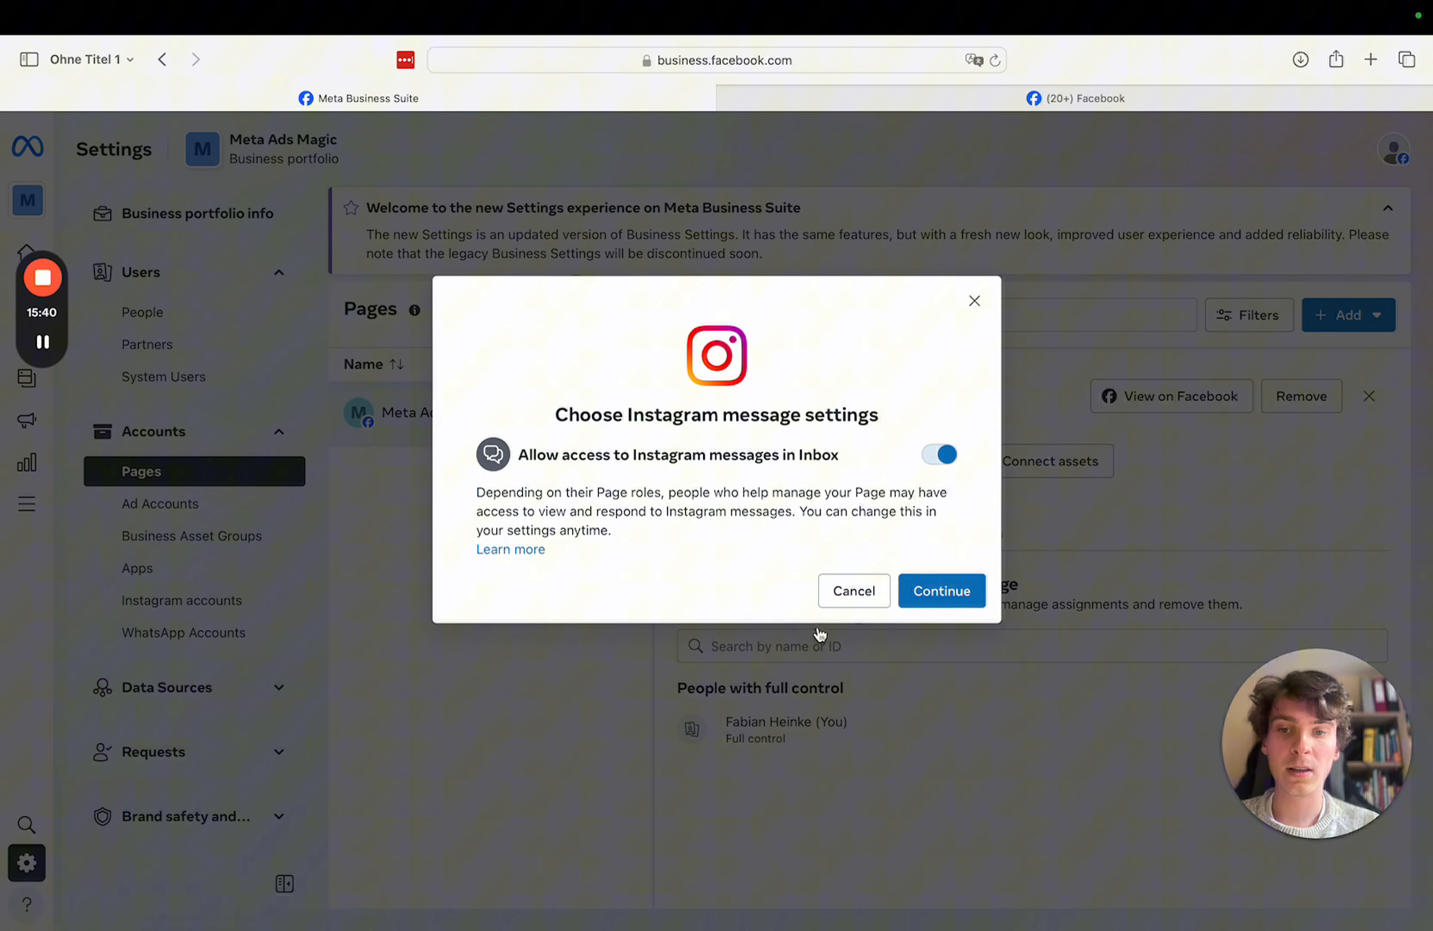
left_click(959, 592)
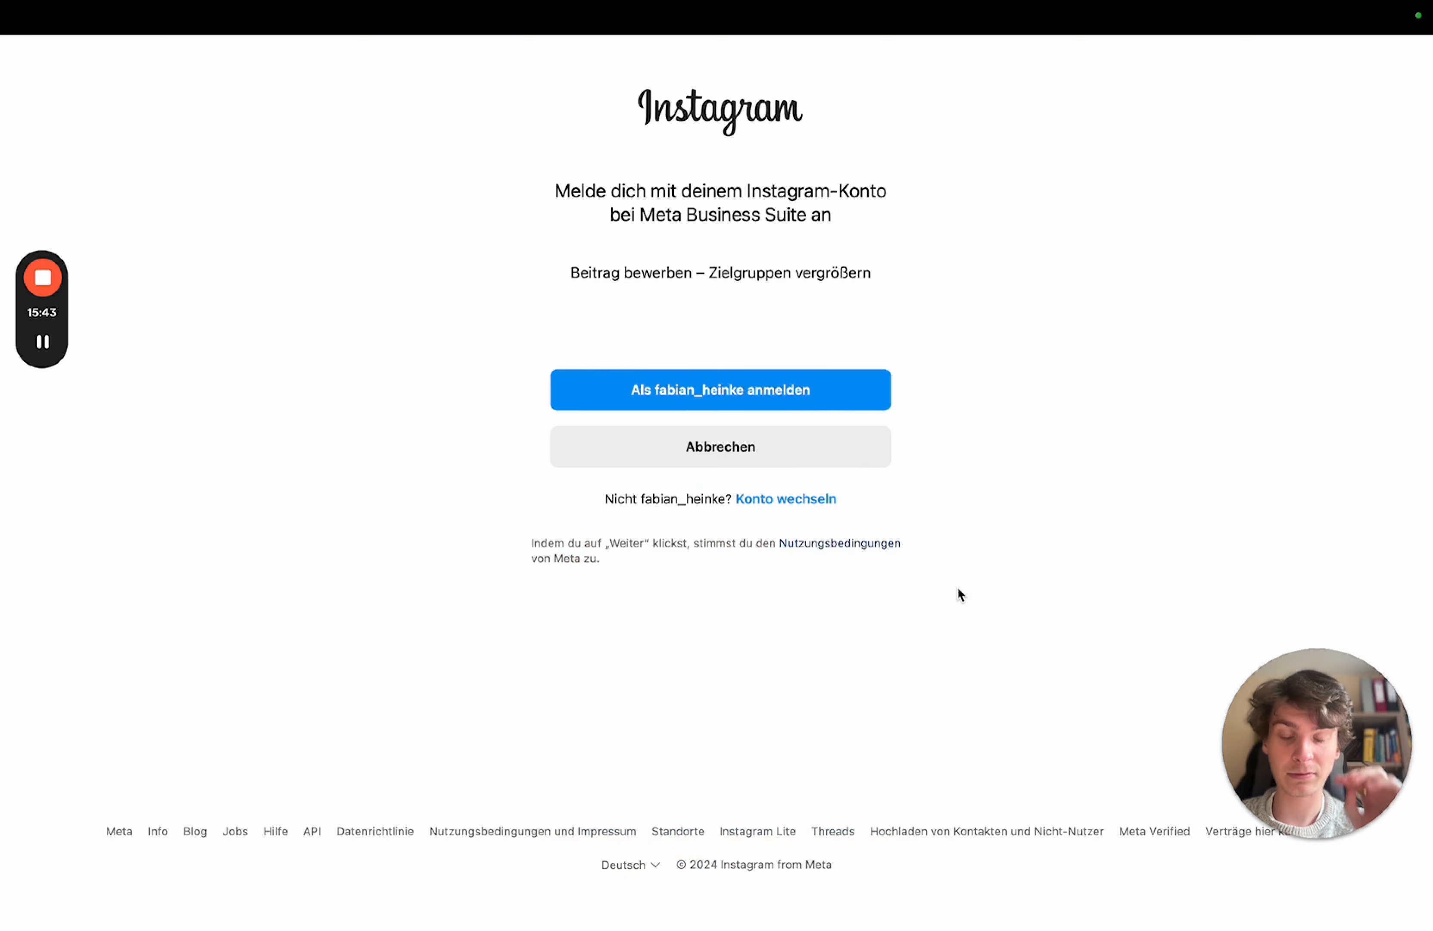
left_click(806, 396)
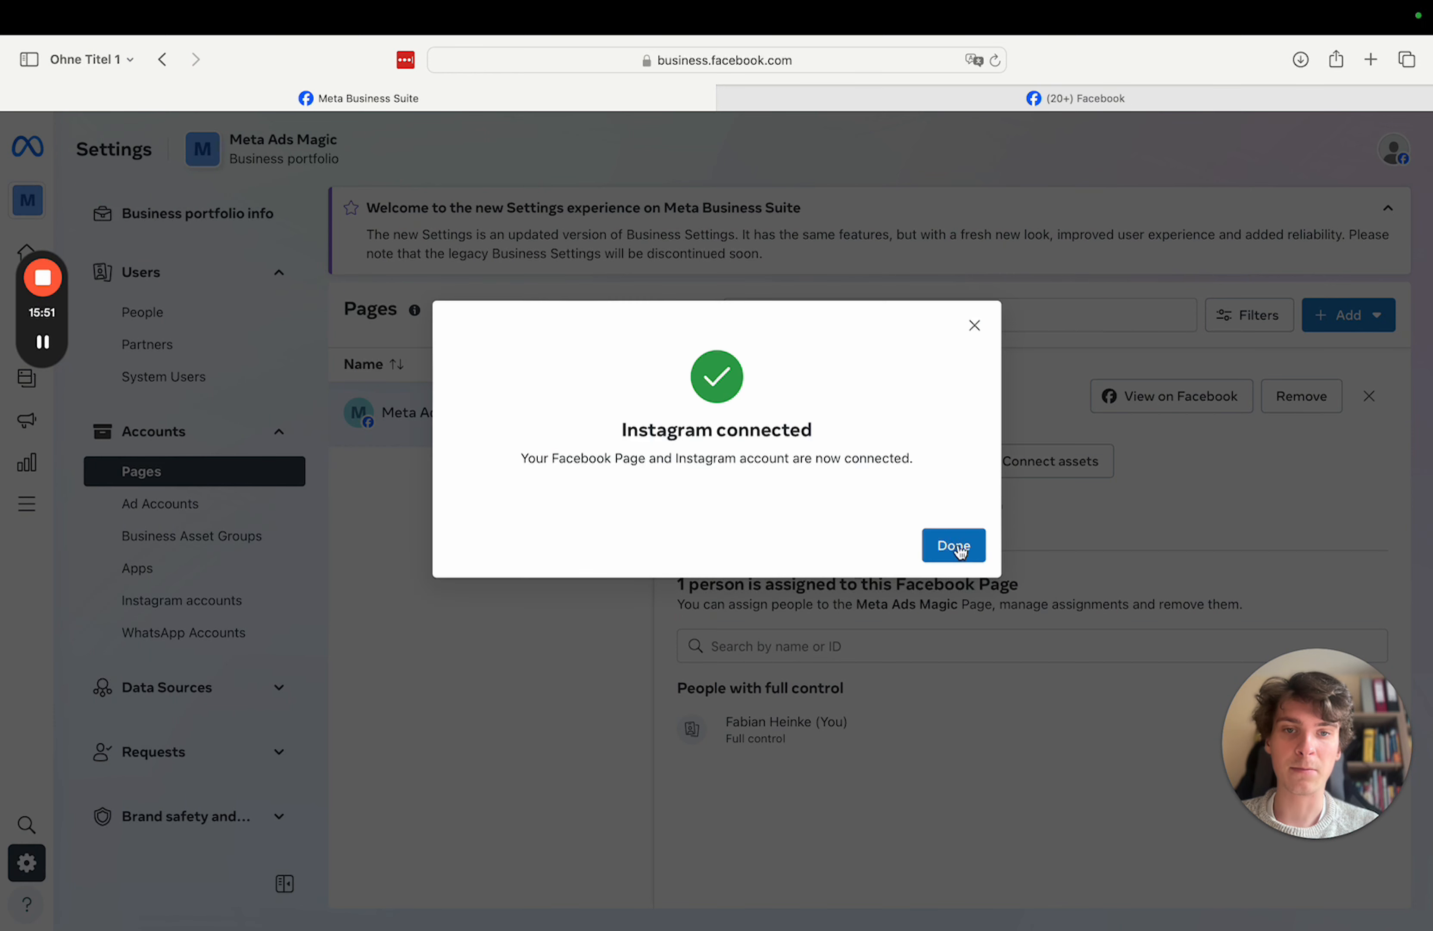
left_click(952, 550)
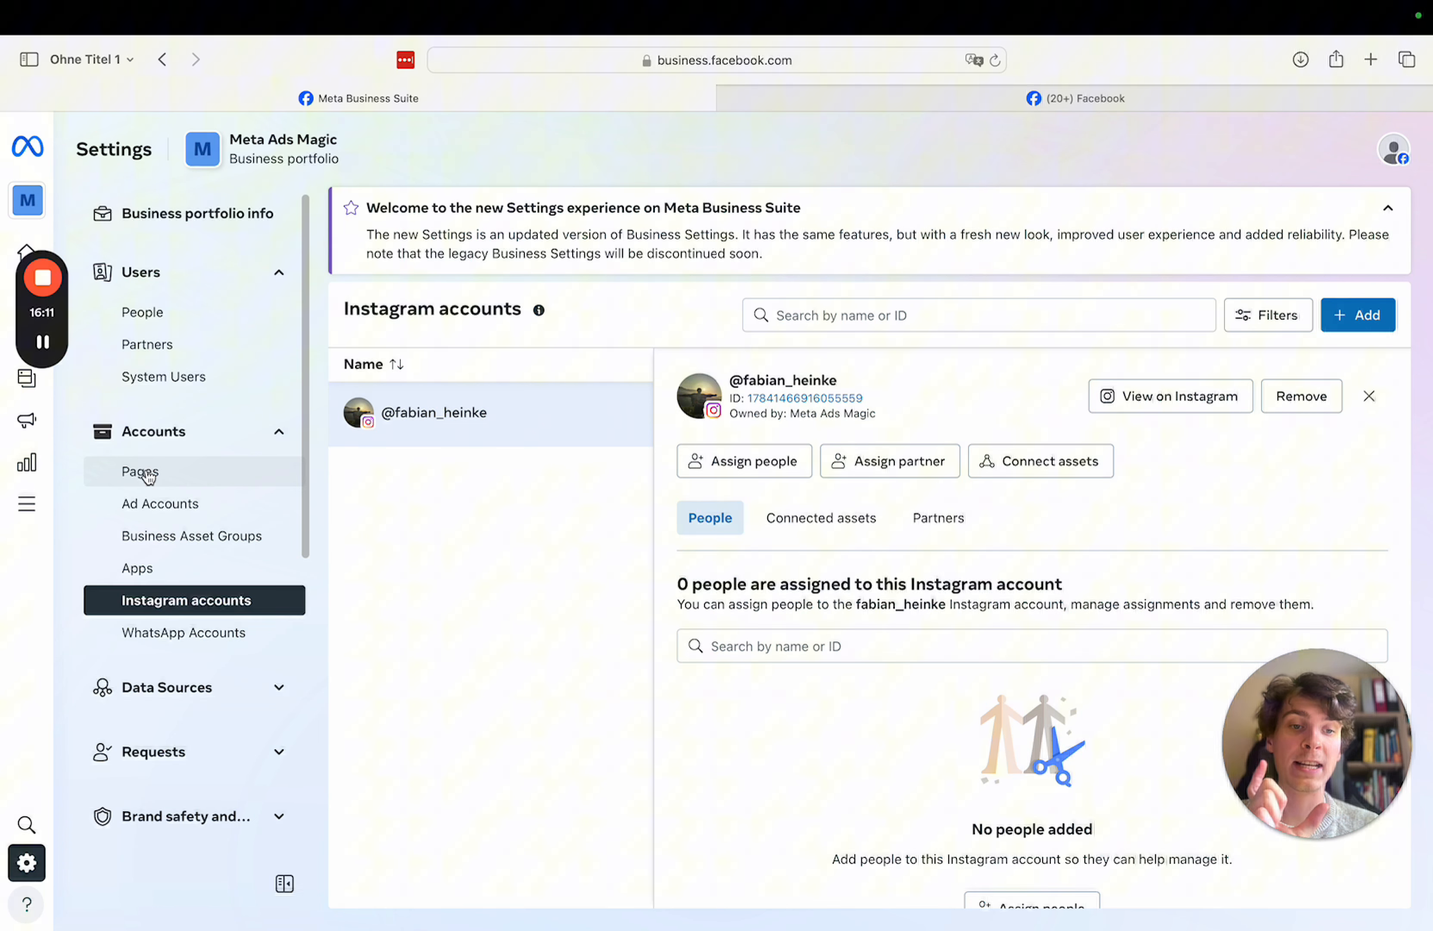
- Add Business Ad Account as a connected business asset of the Instagram account
left_click(1064, 474)
left_click(657, 436)
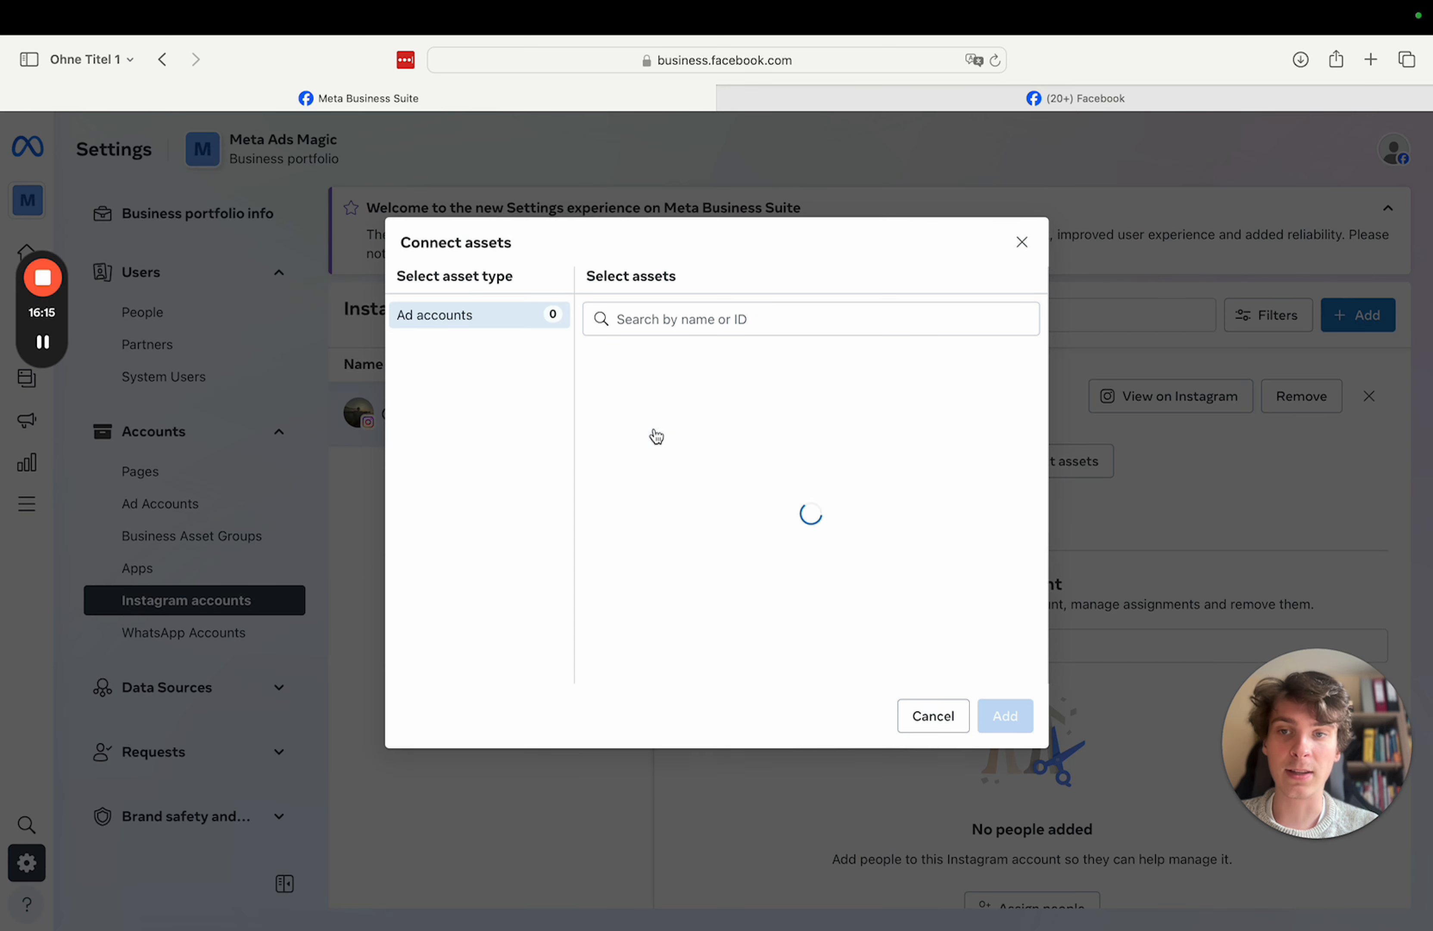
left_click(597, 366)
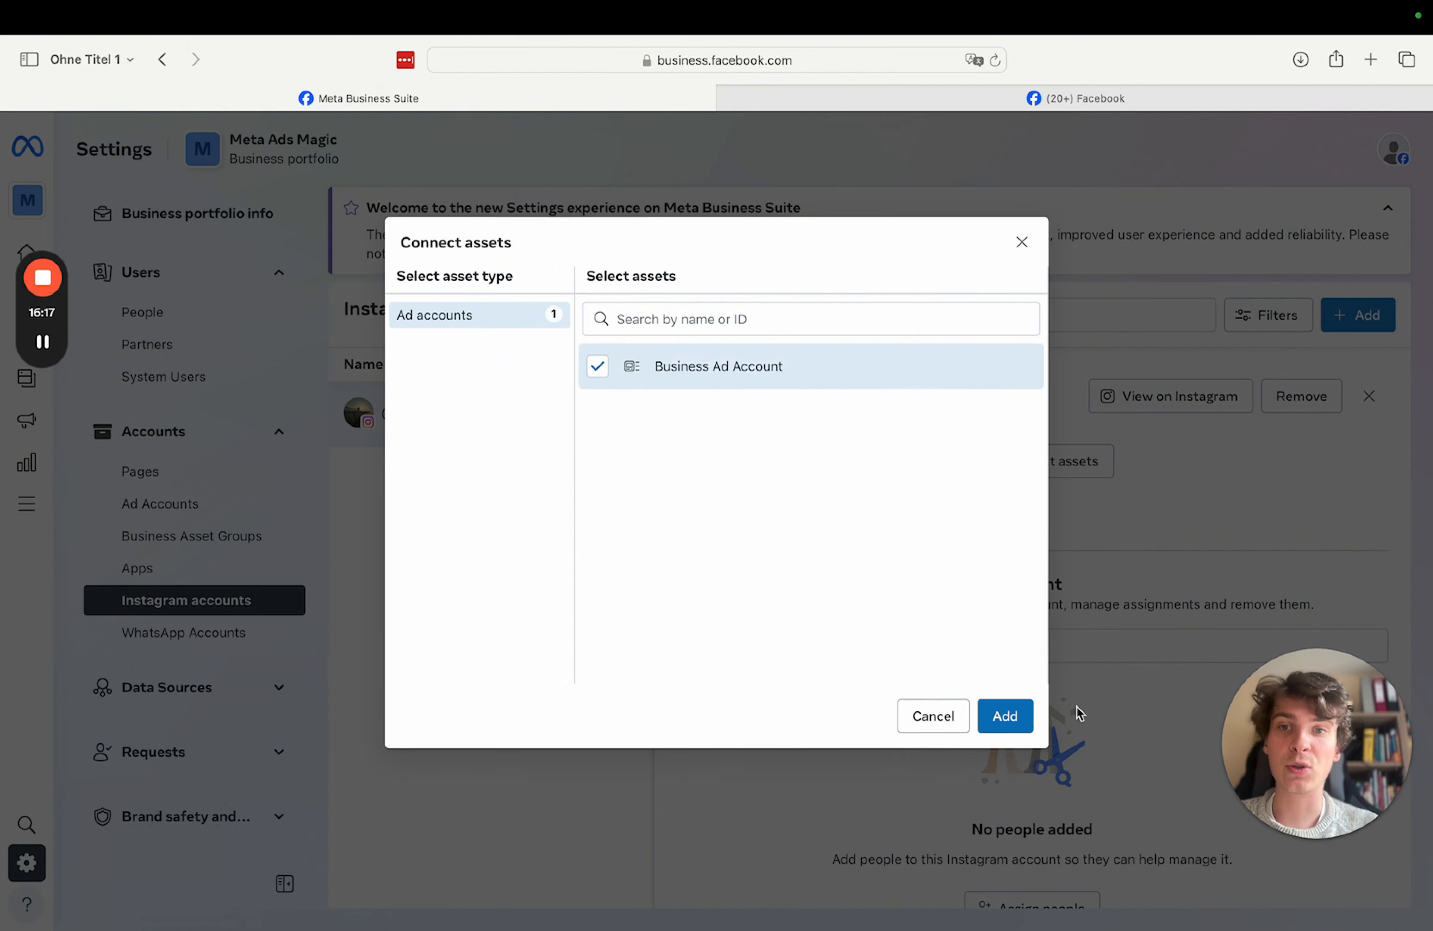
left_click(1015, 723)
left_click(848, 488)
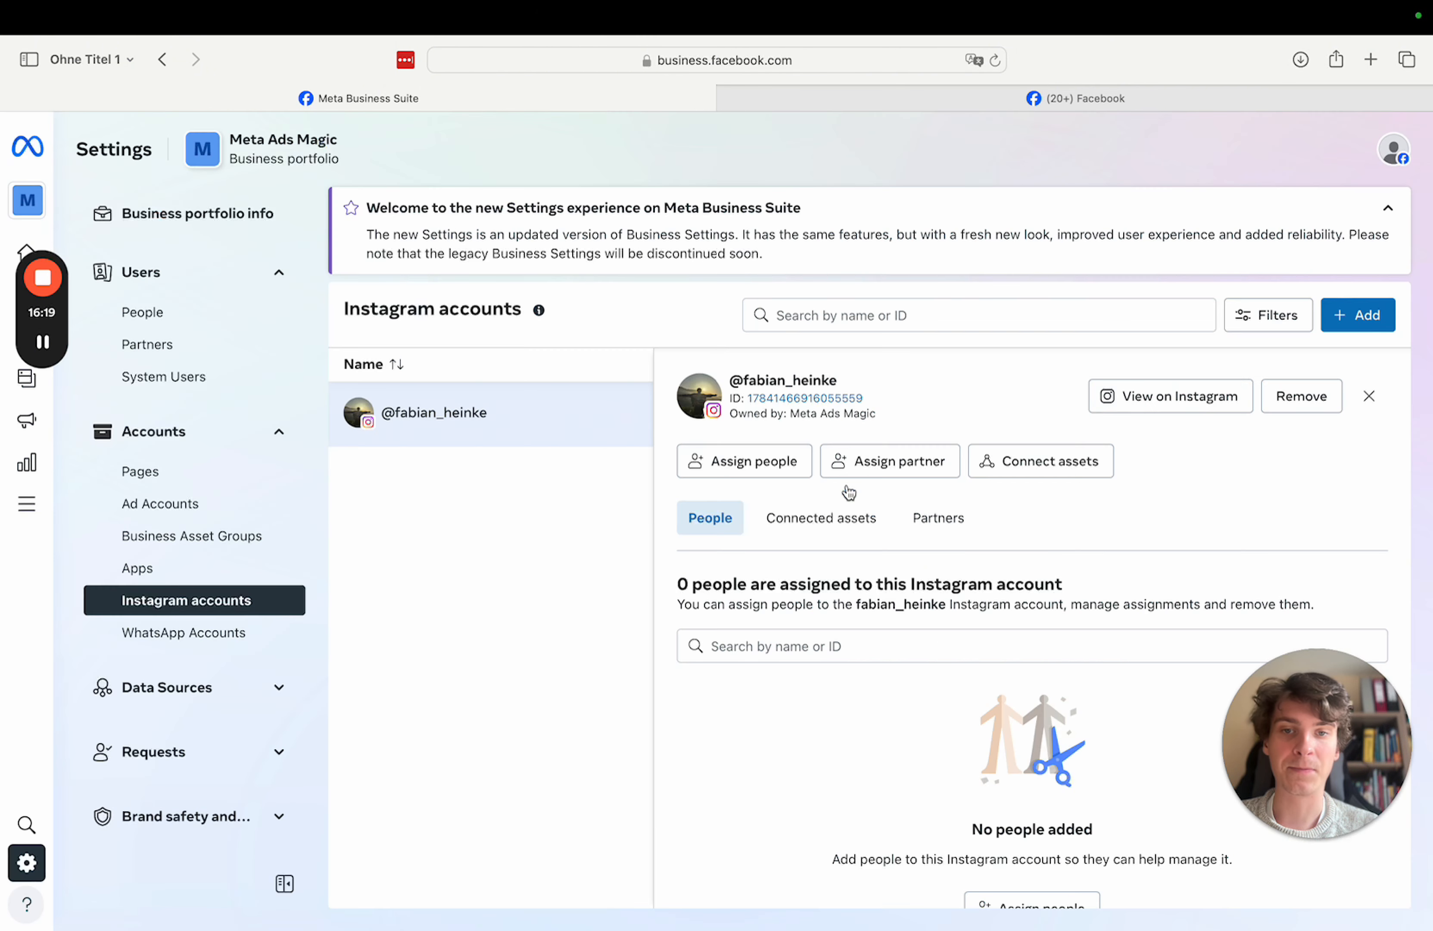
left_click(190, 695)
scroll(187, 713, "down", 3)
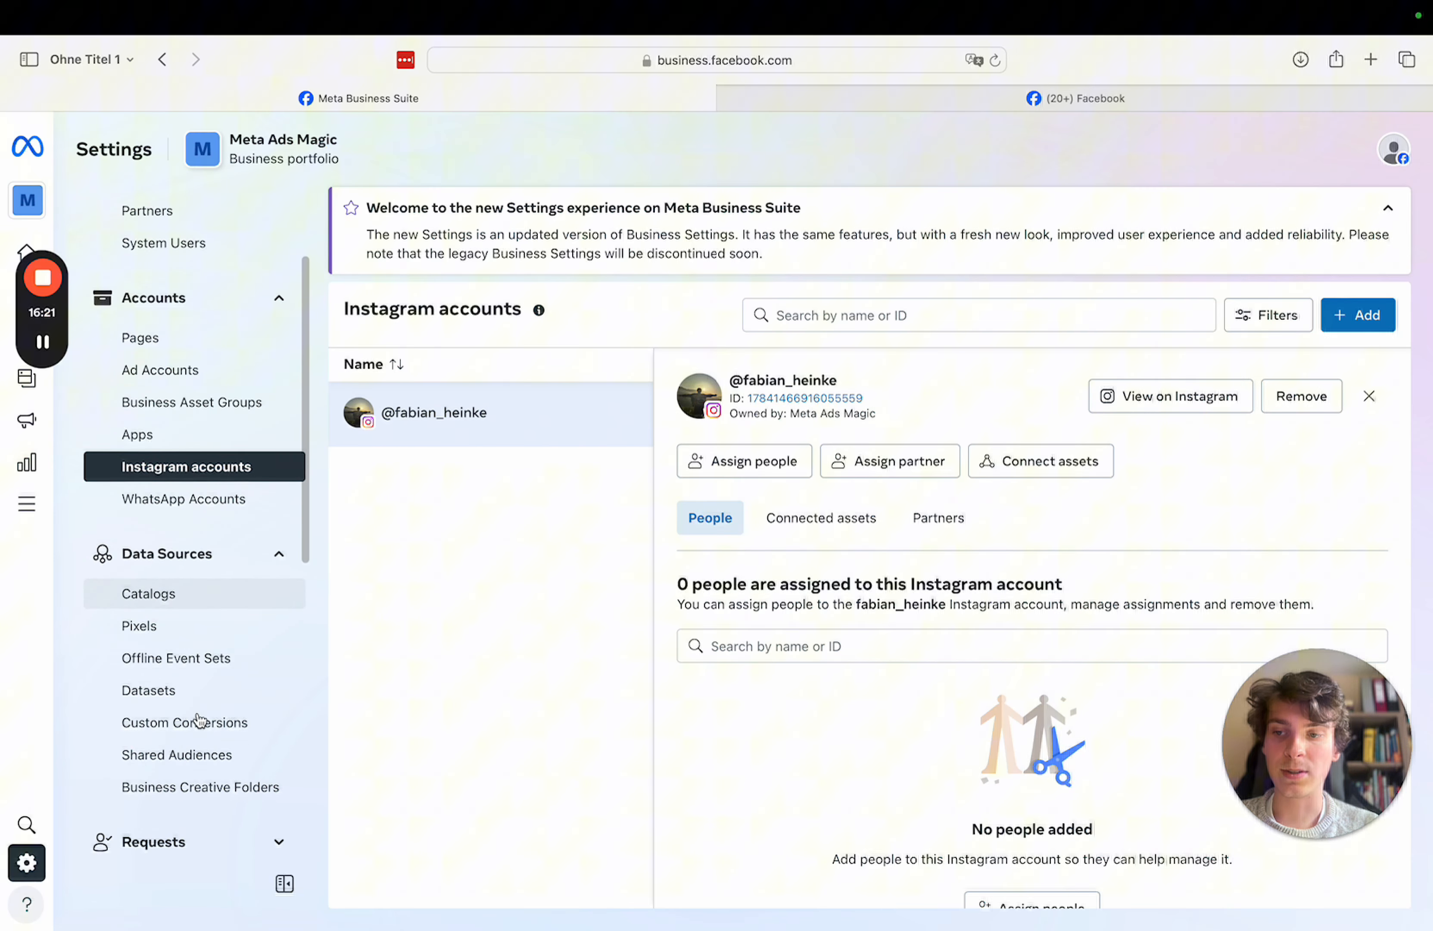
- Open the Meta Ads Magic dataset and add Business Ad Account as its connected asset
left_click(153, 666)
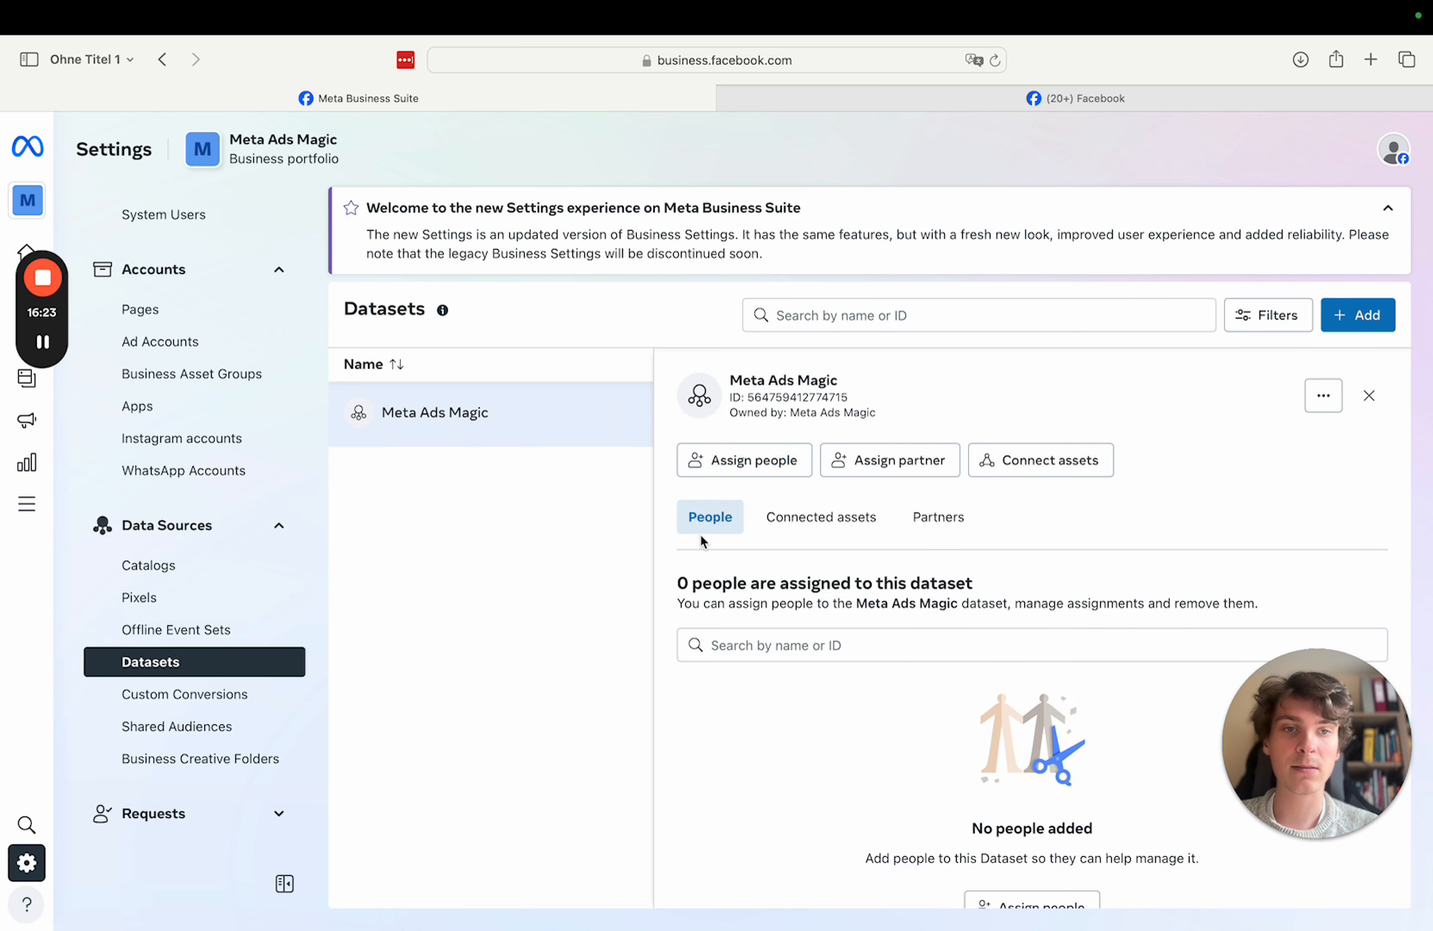
left_click(1016, 460)
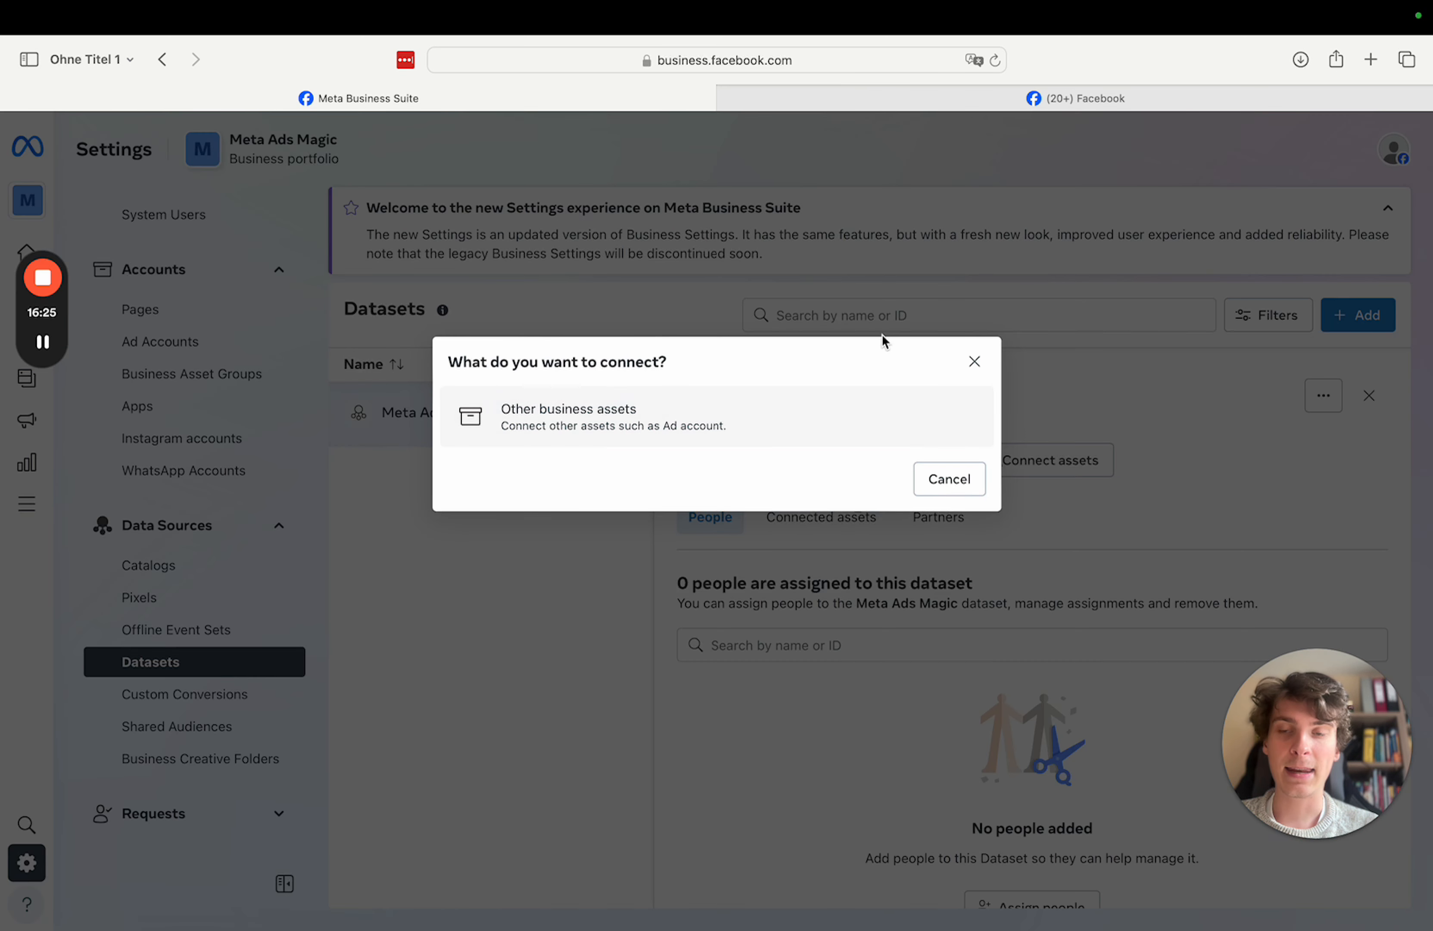
left_click(652, 417)
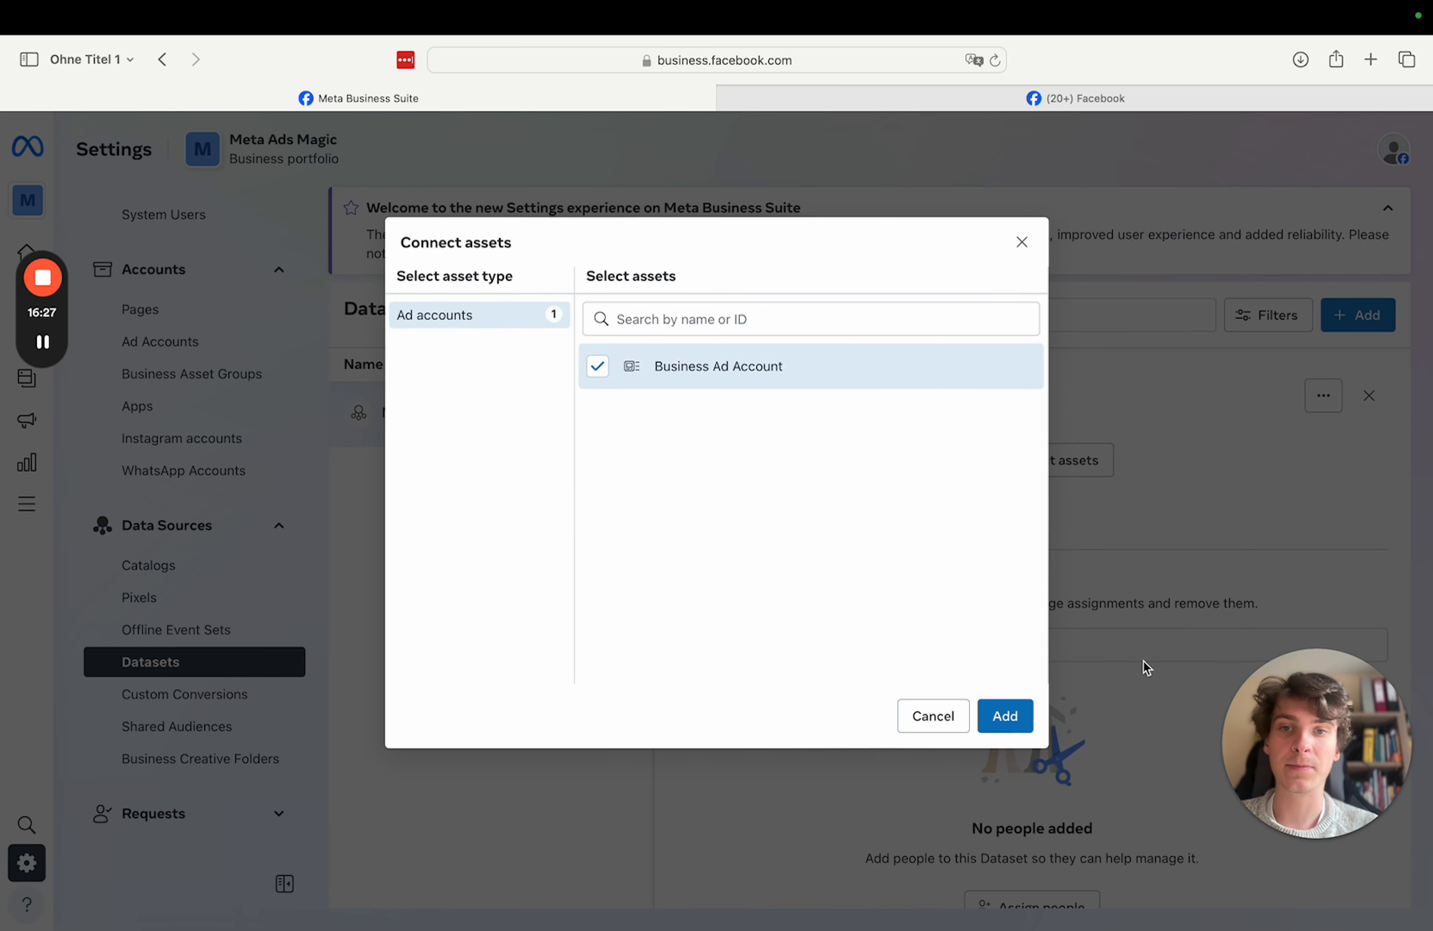
left_click(1029, 717)
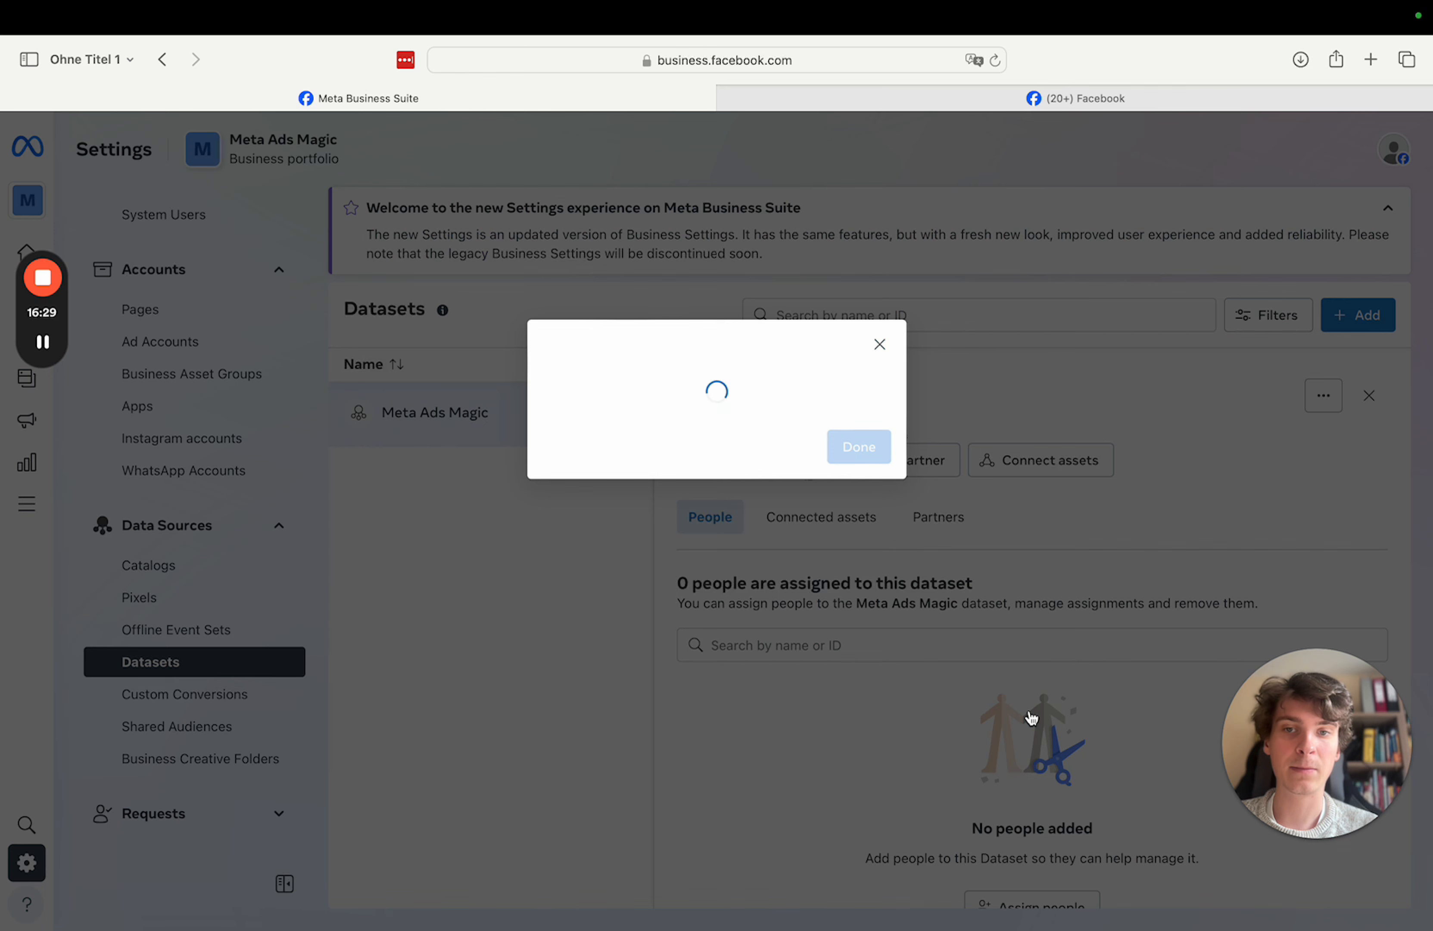
left_click(858, 481)
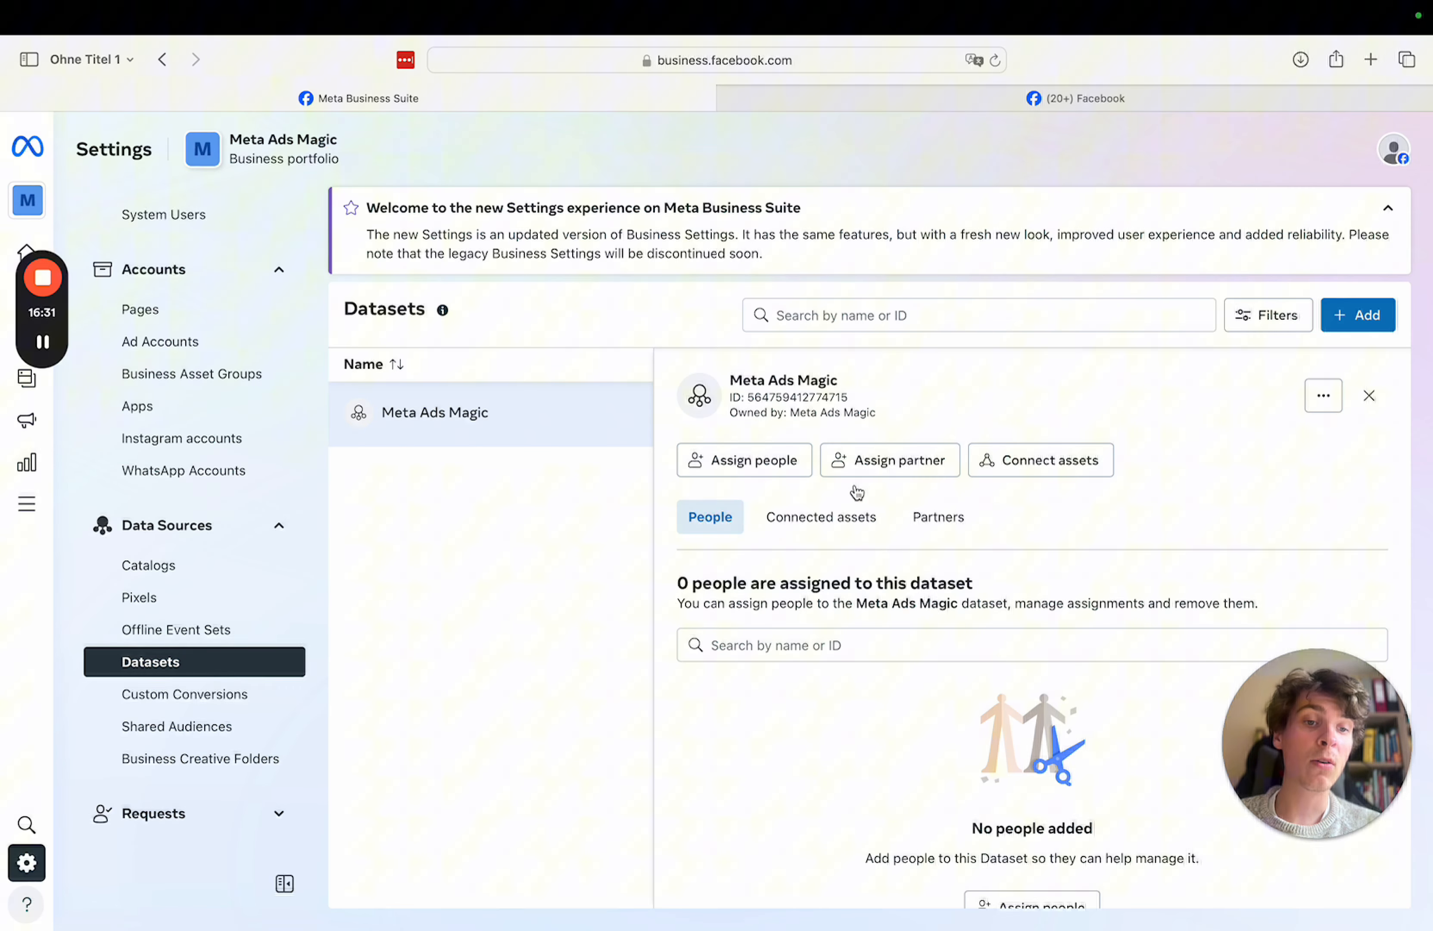